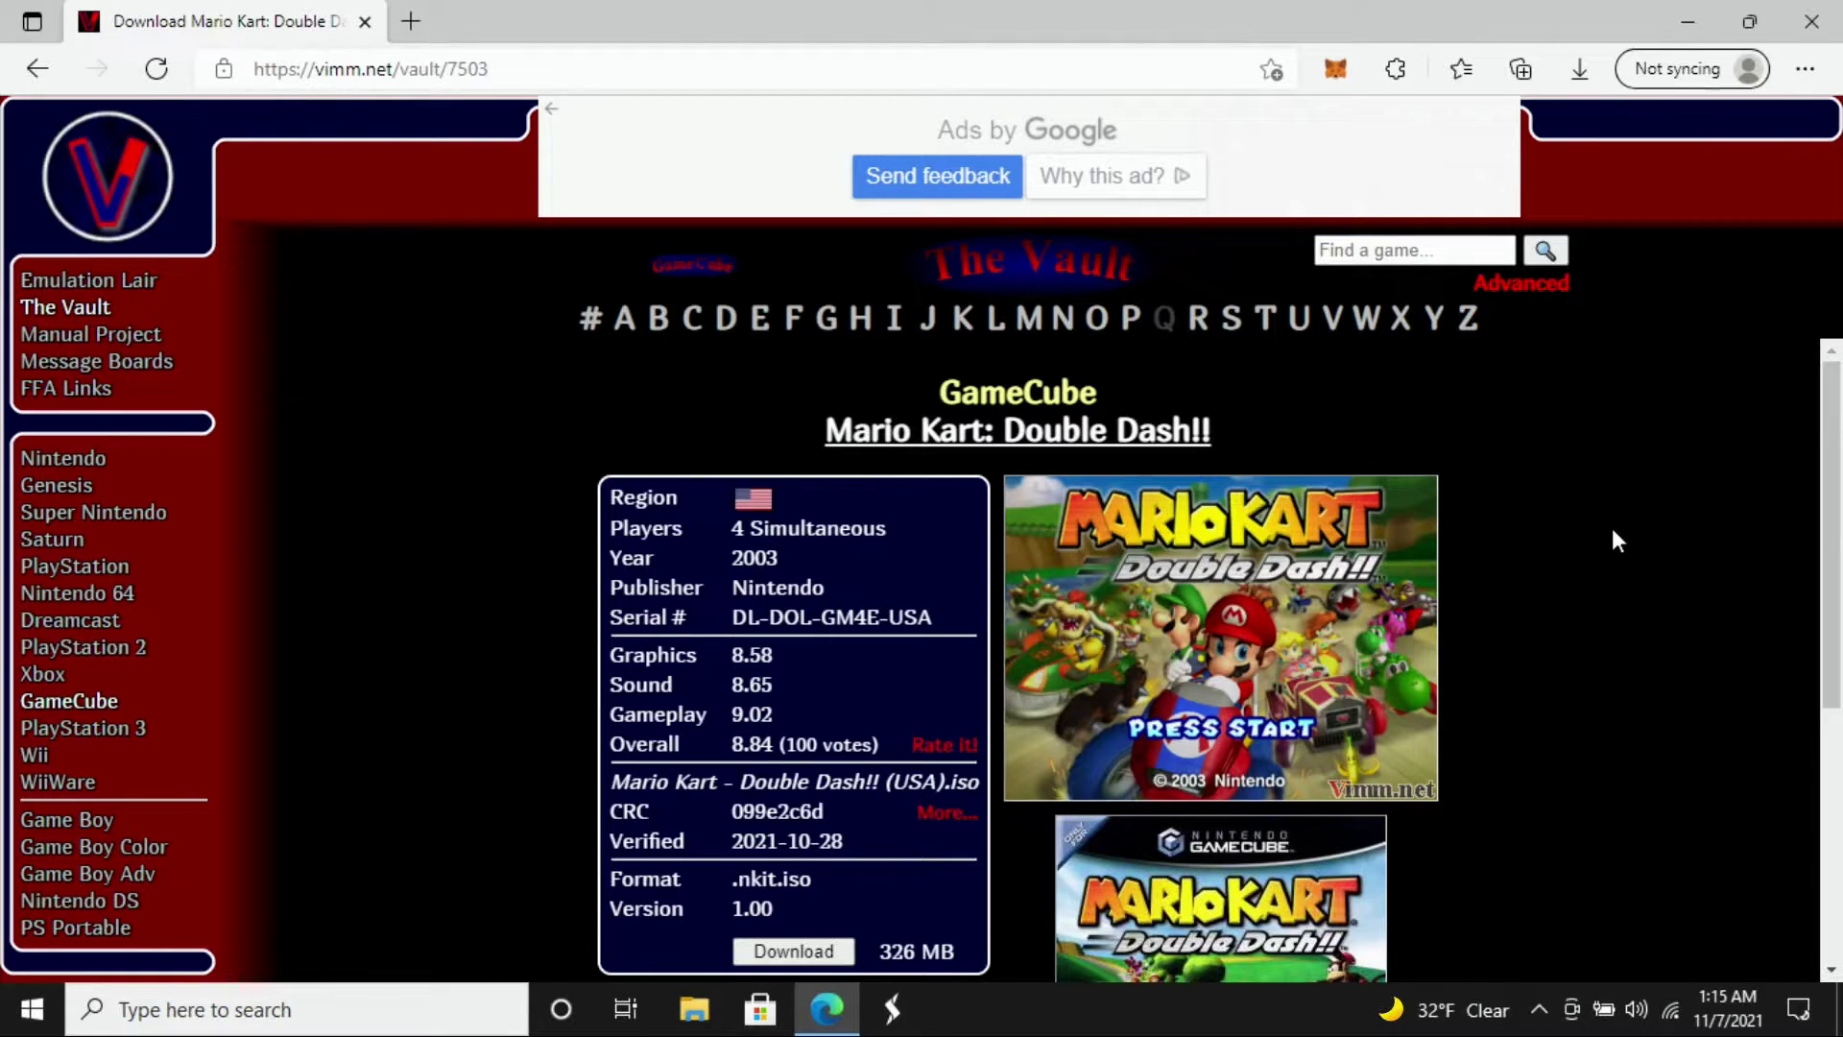
Open the Vault's GameCube section and scroll through its November top 10 downloads.
left_click(83, 306)
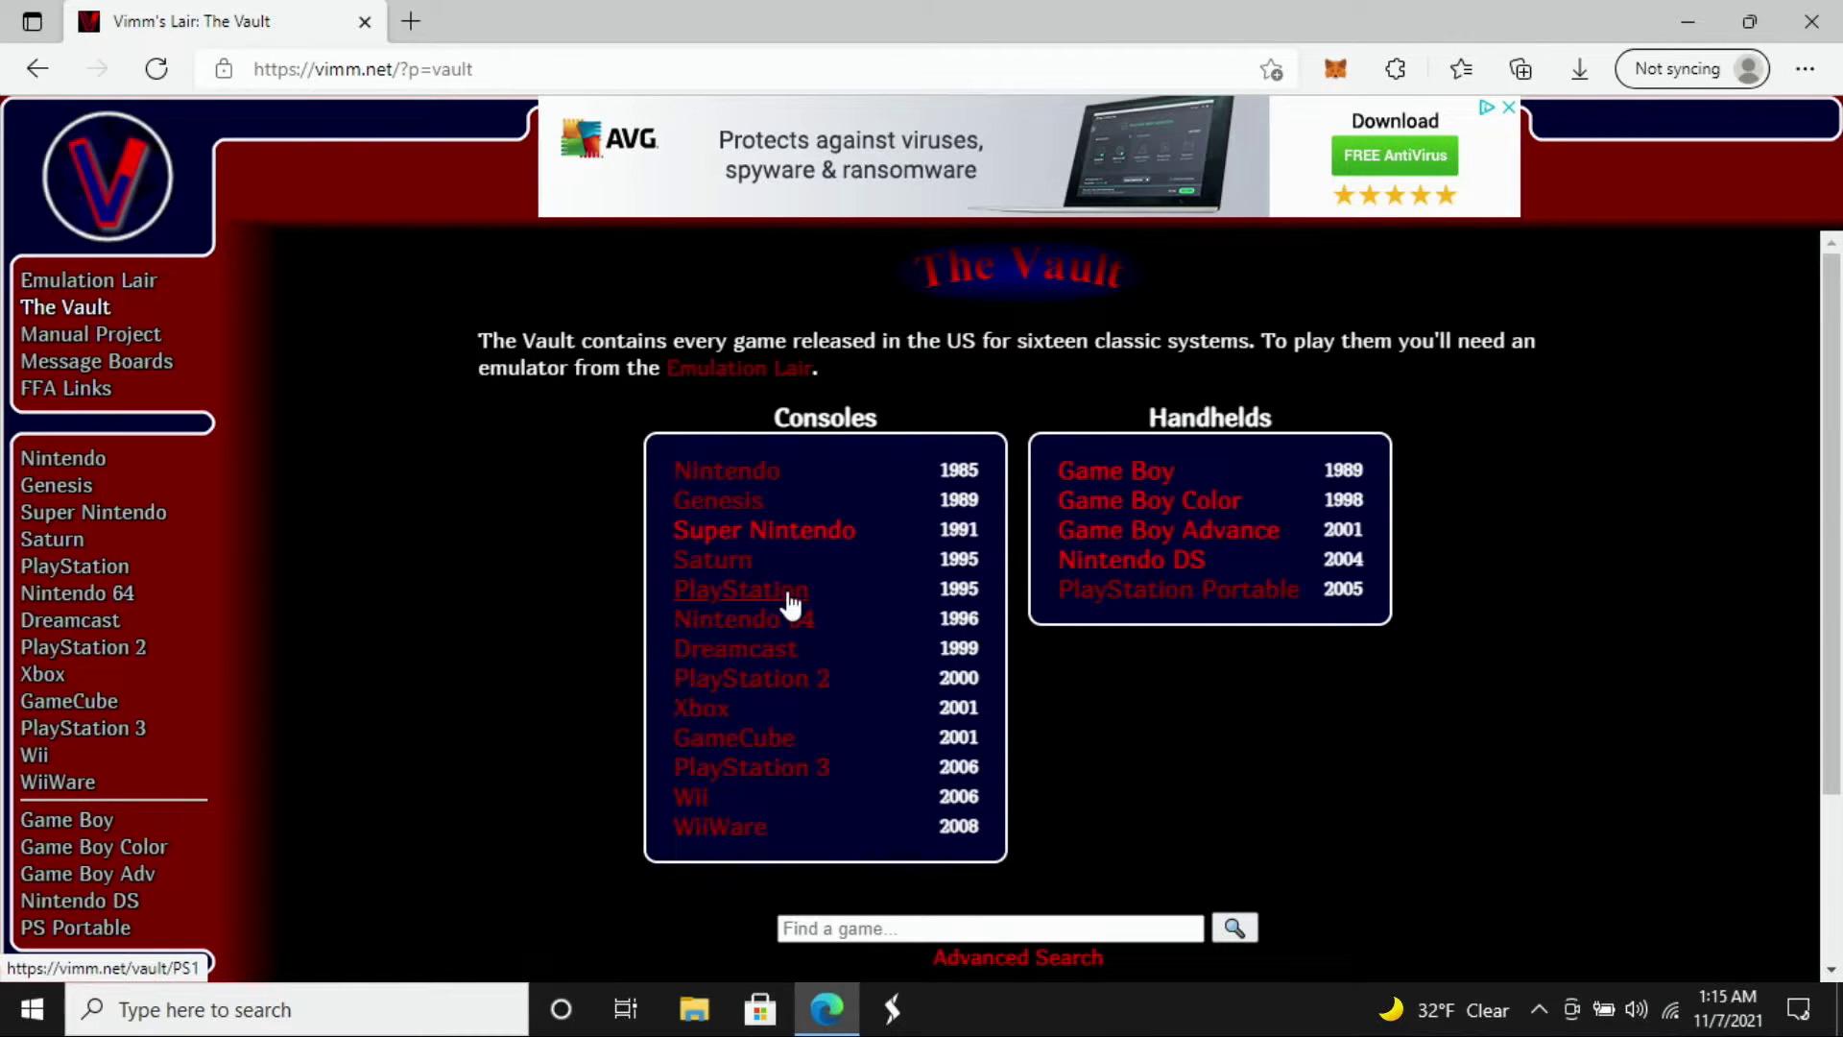
left_click(768, 740)
scroll(846, 574, "down", 3)
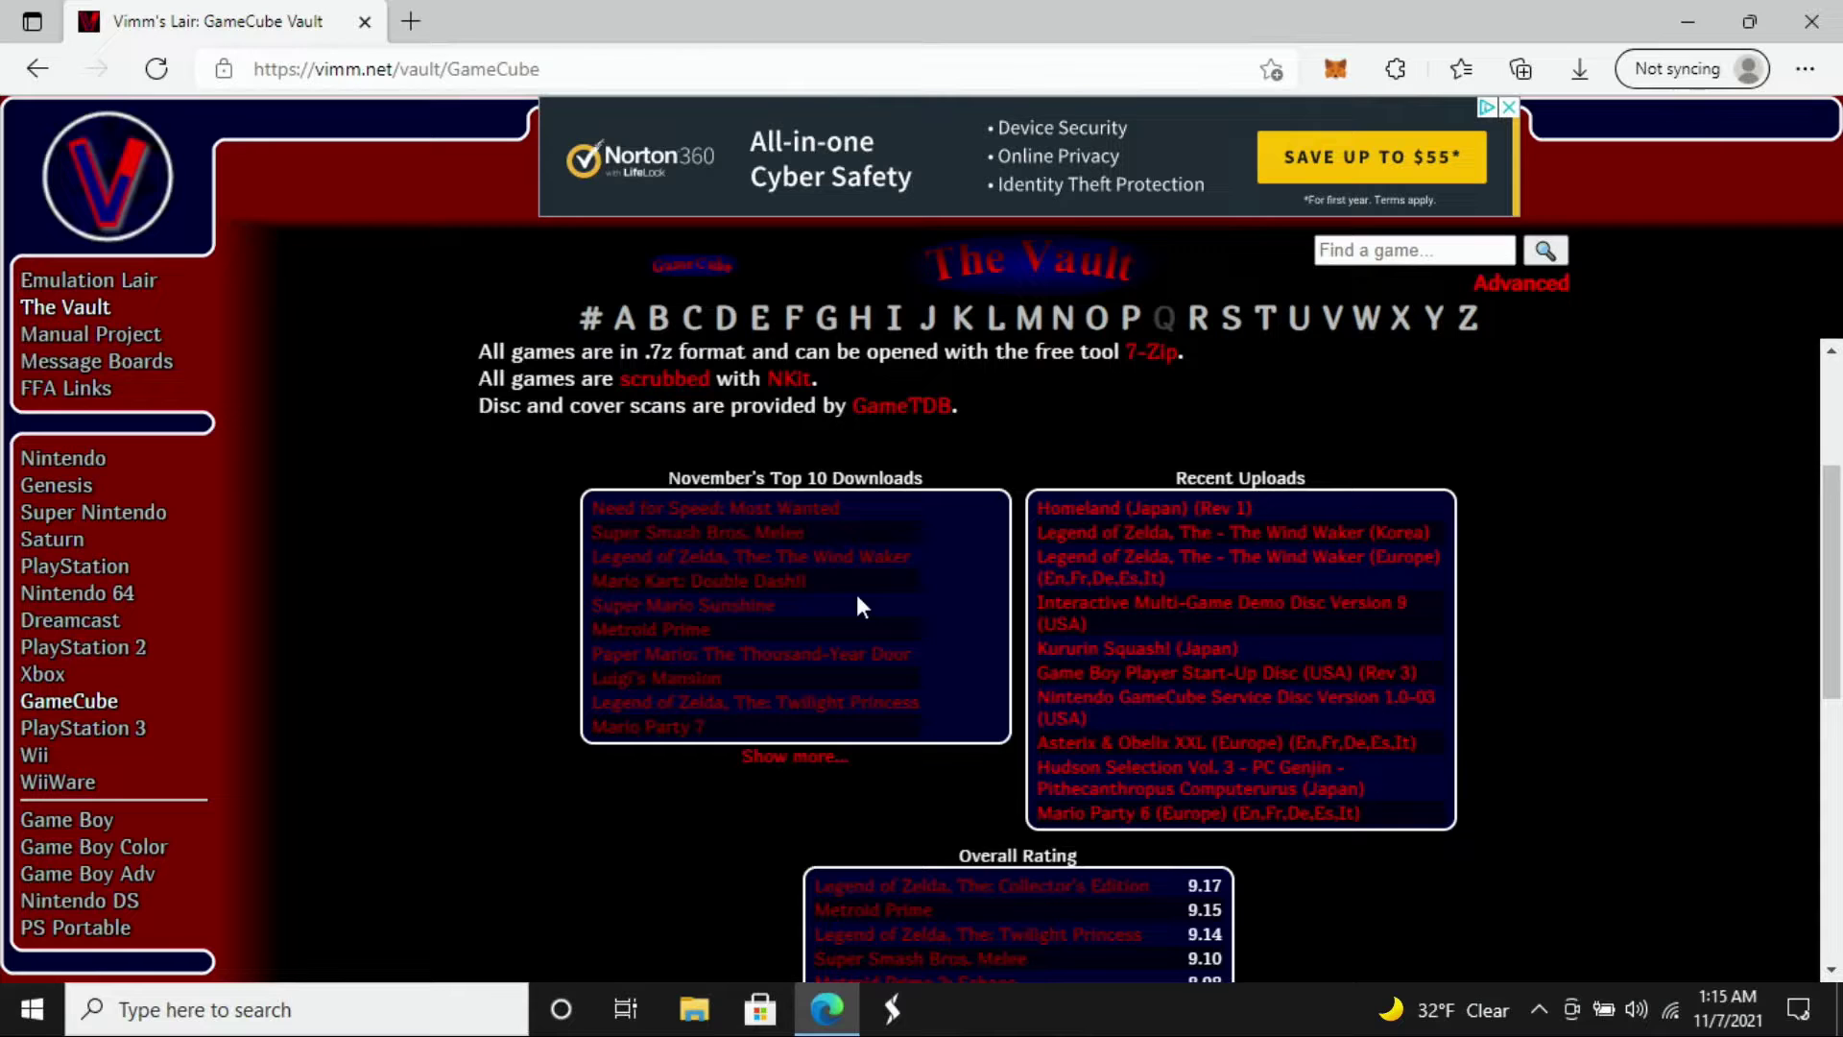
scroll(848, 605, "down", 4)
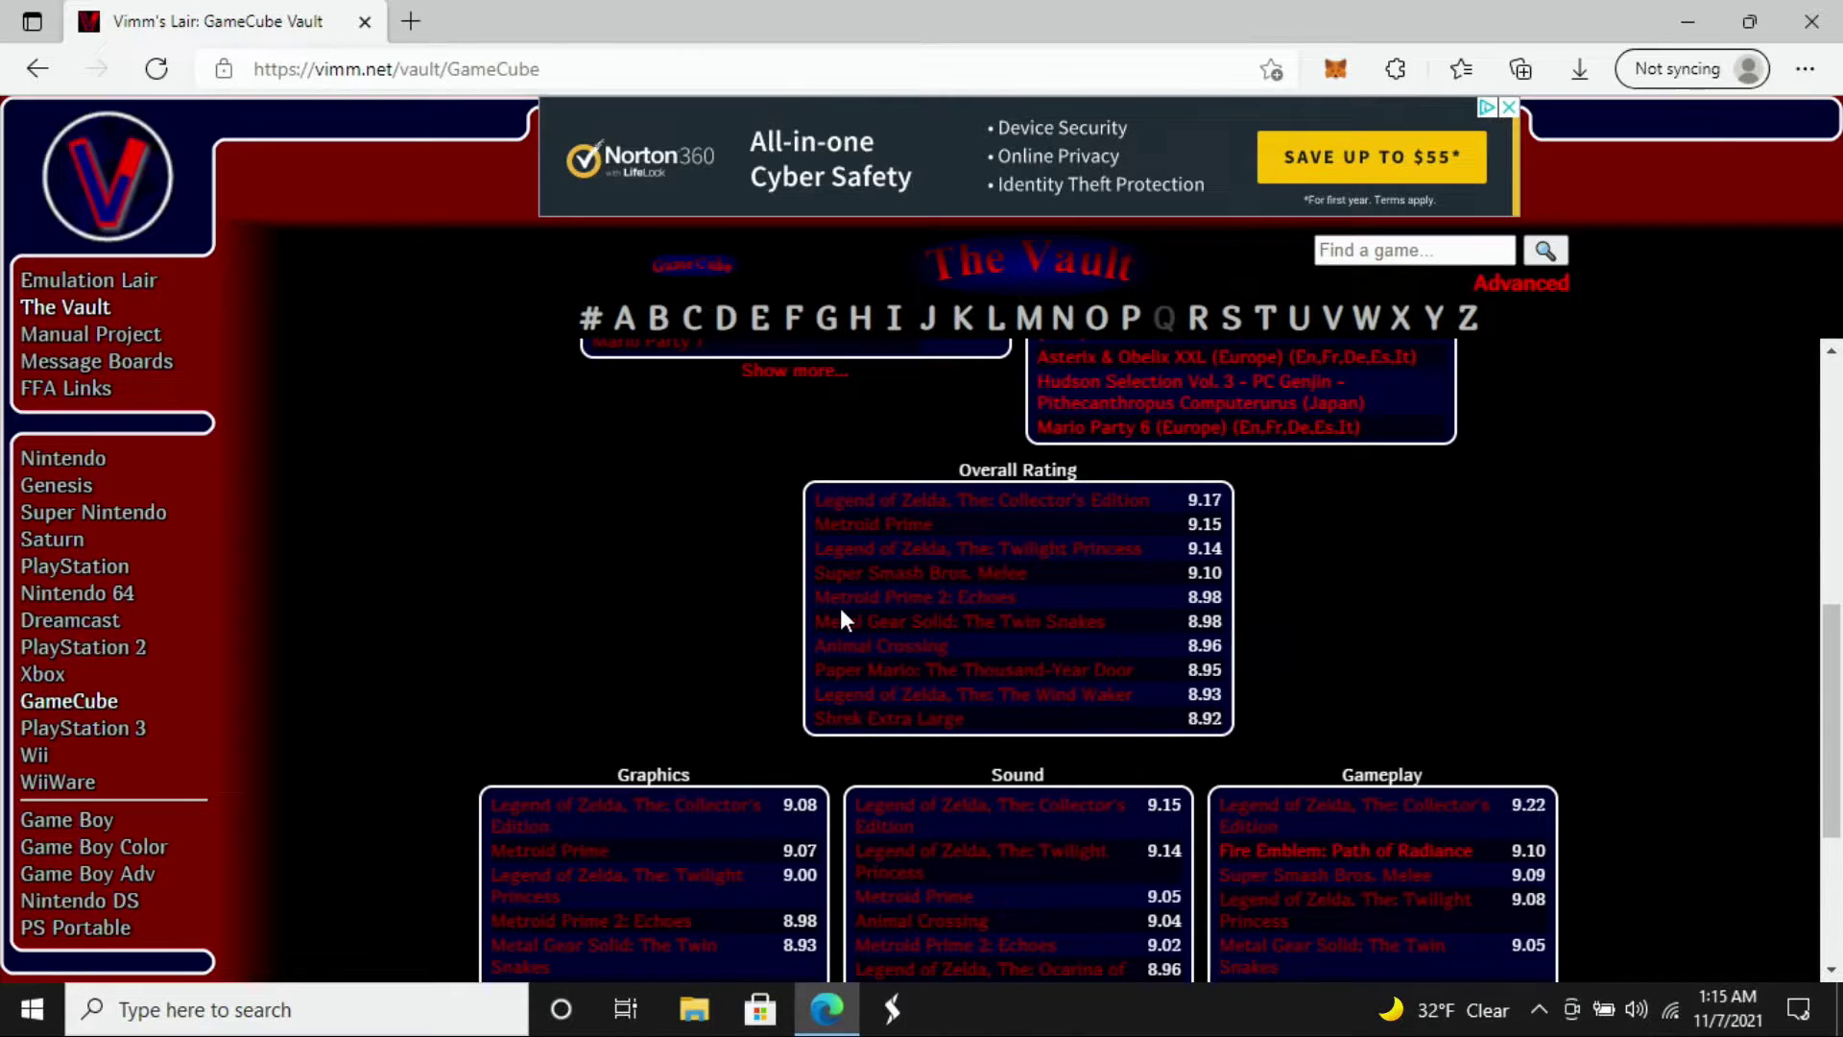
scroll(841, 611, "down", 2)
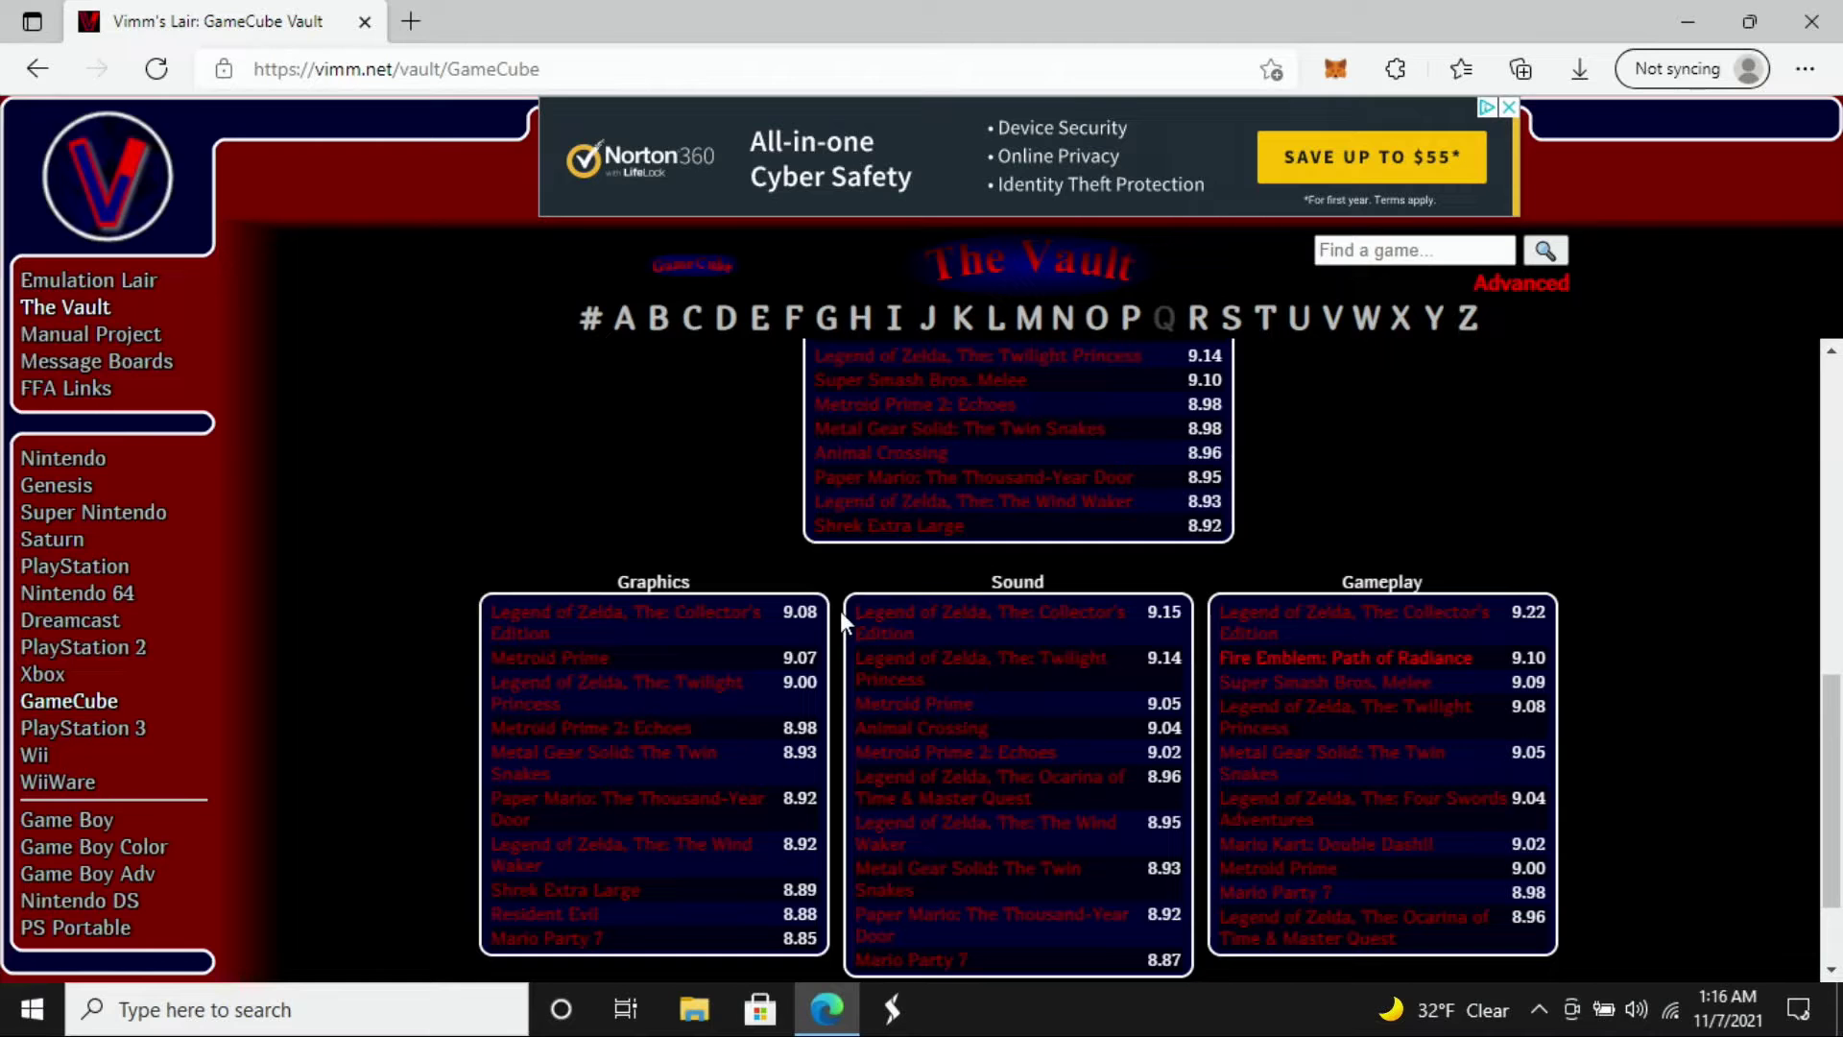
scroll(841, 622, "up", 3)
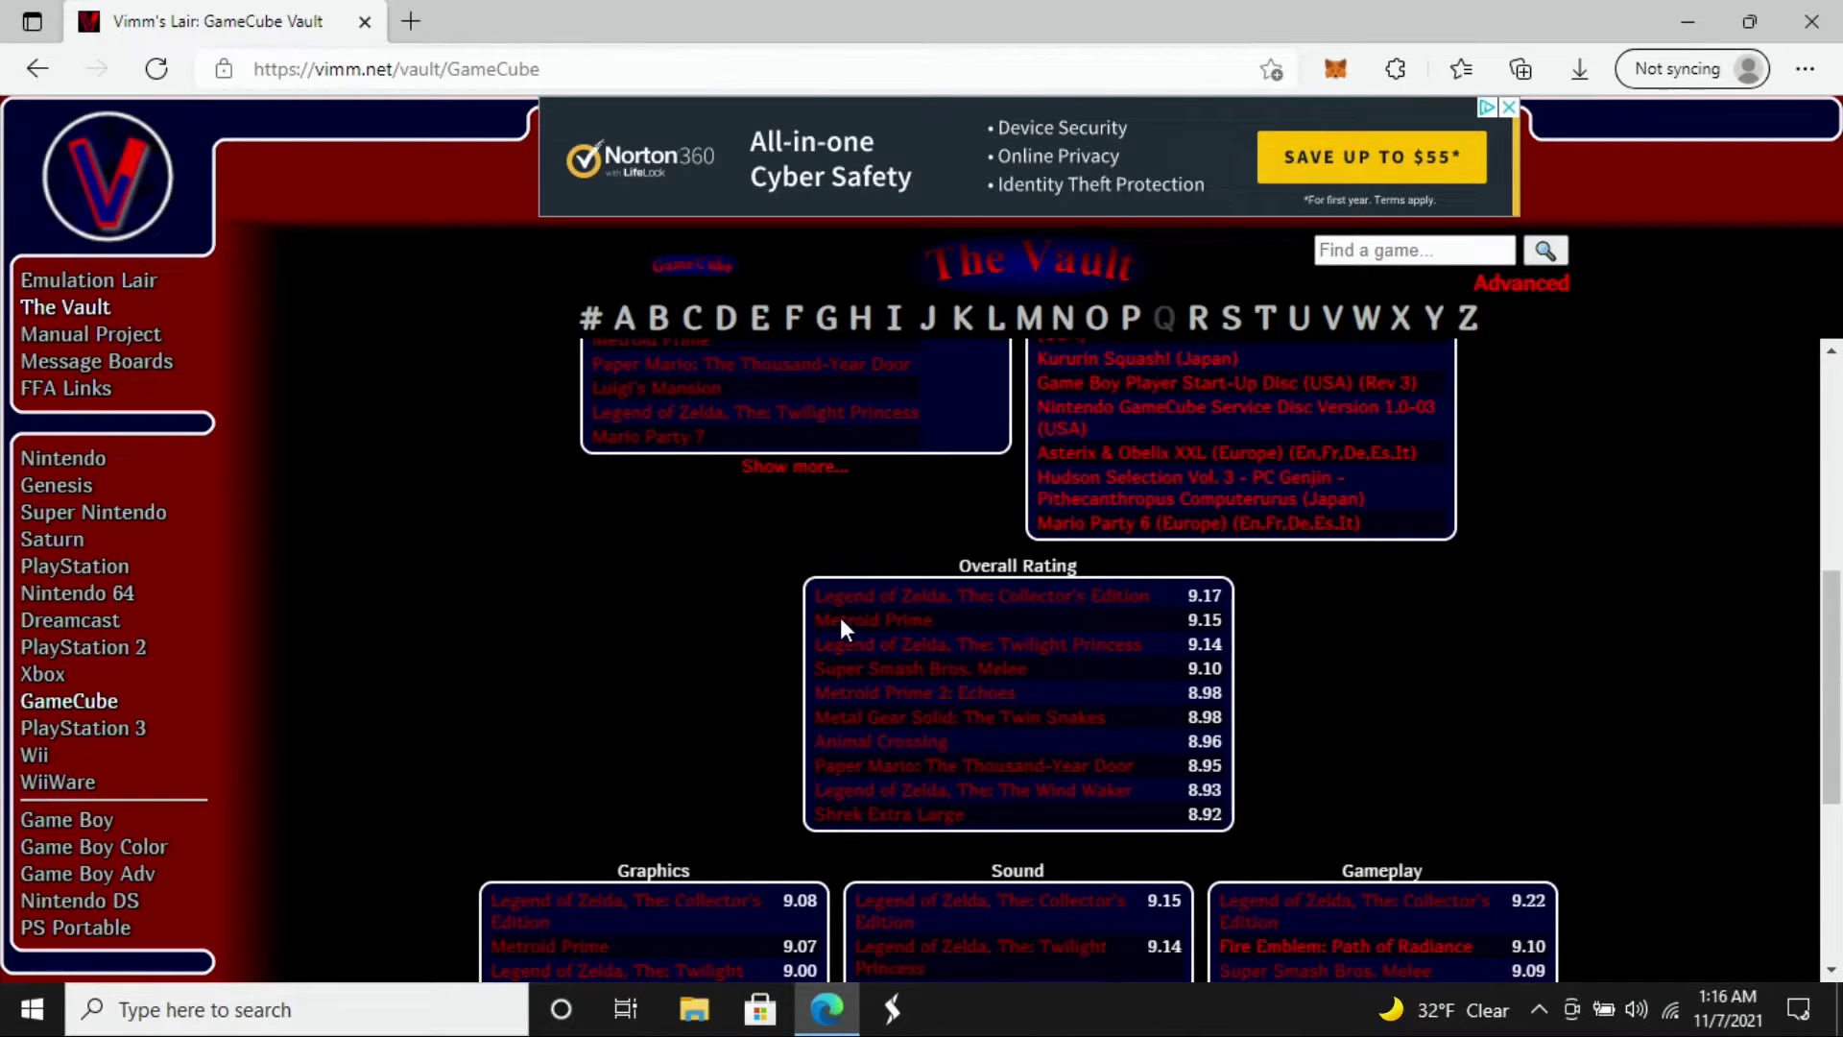
scroll(841, 626, "up", 2)
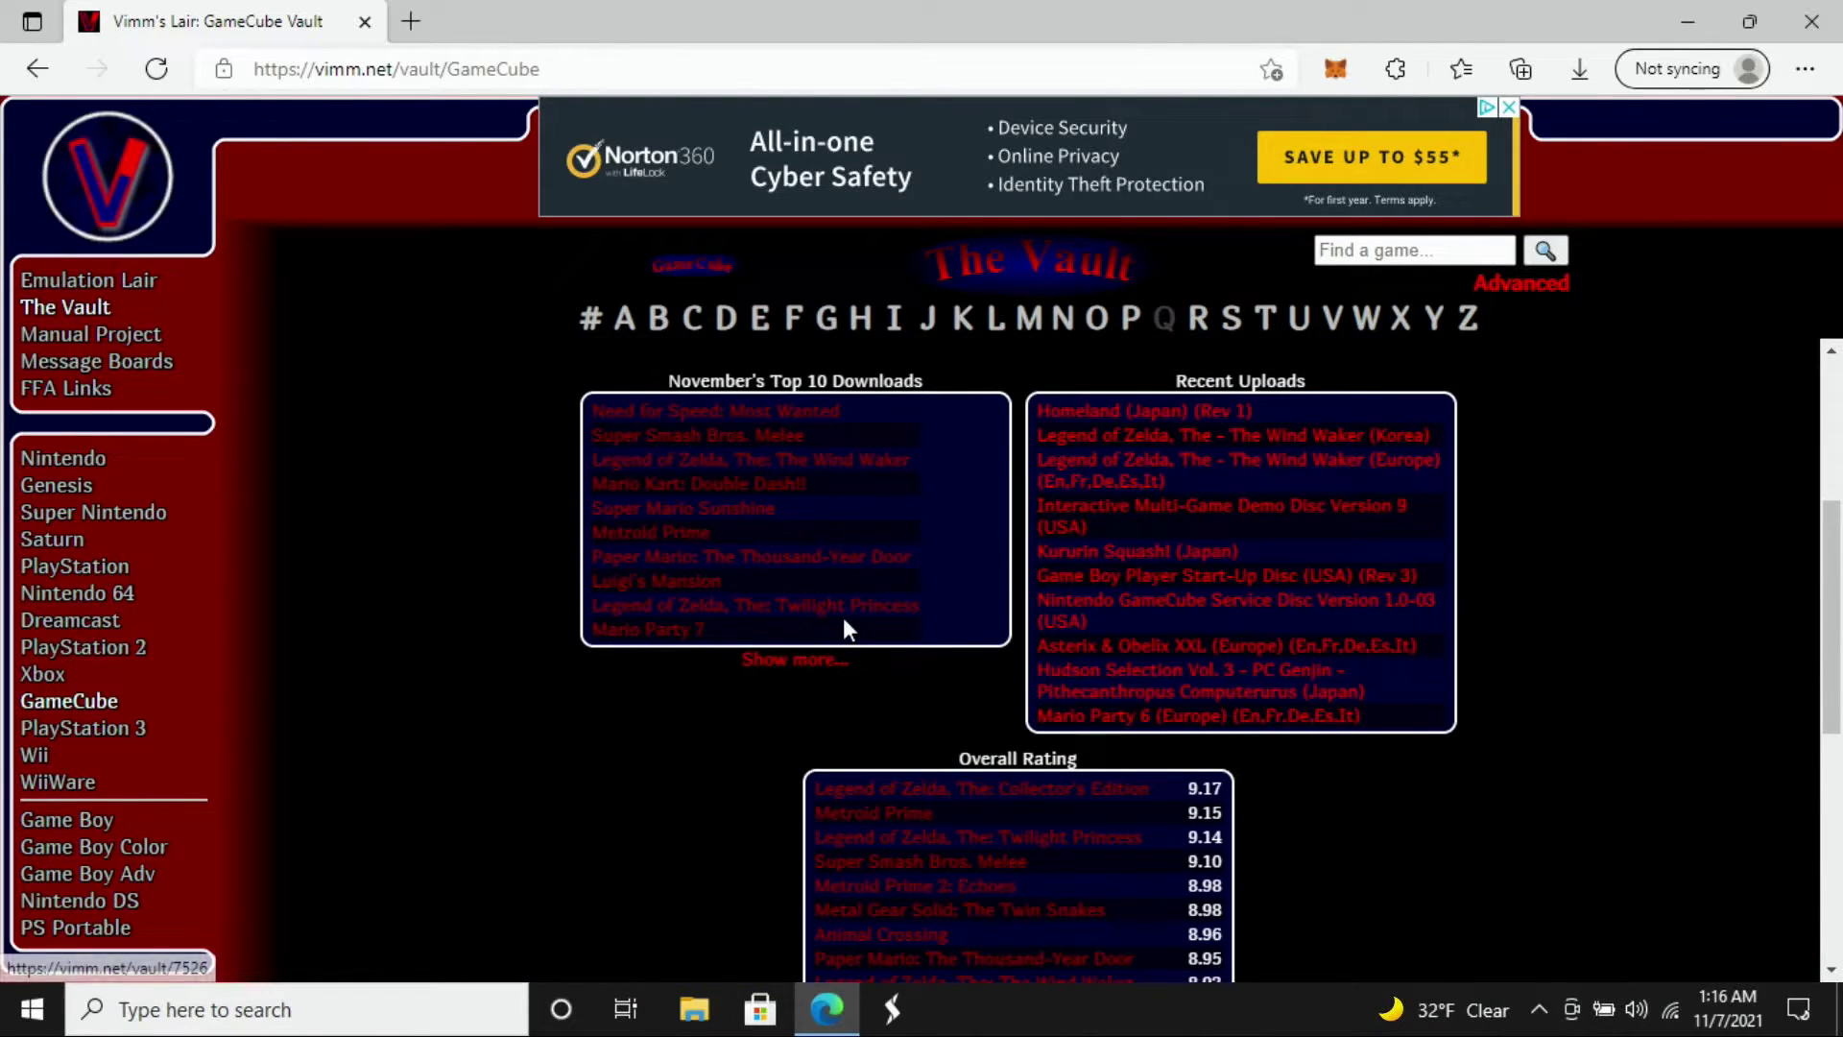
Open the Mario Kart: Double Dash!! (USA) page and download its 326 MB .nkit.iso.
left_click(763, 487)
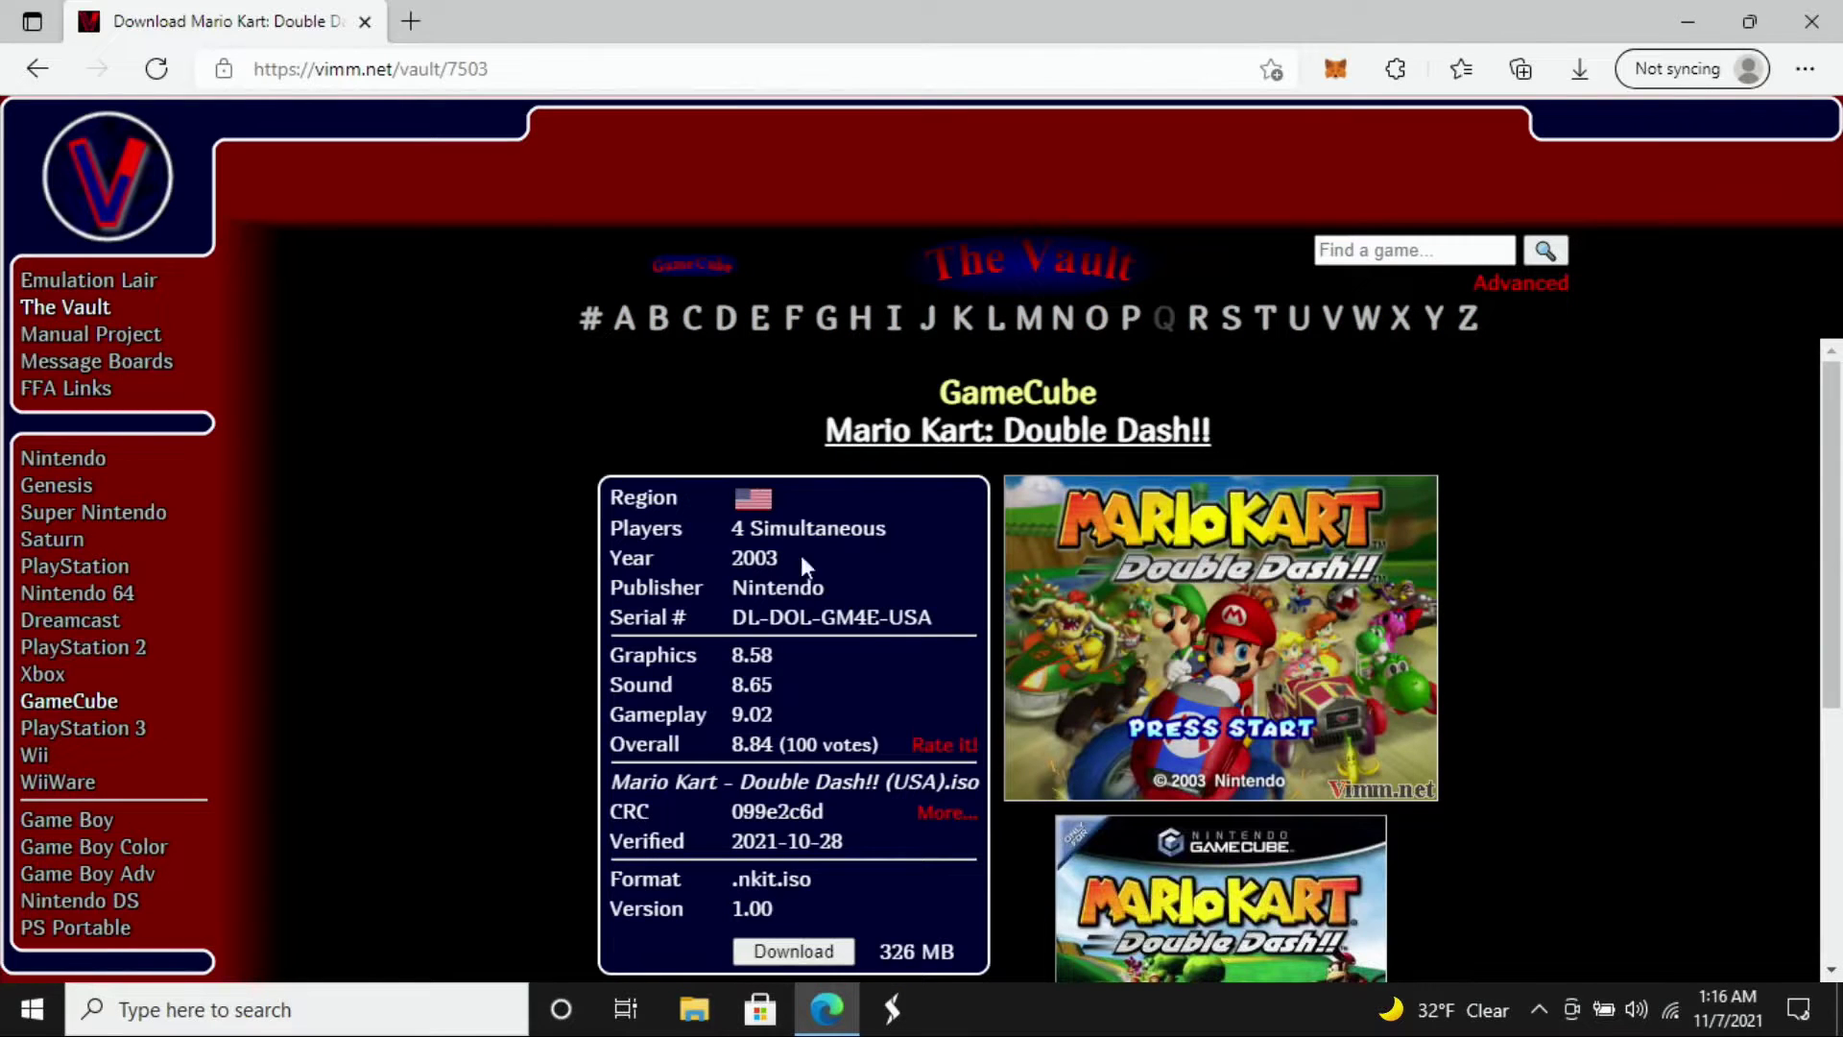
scroll(861, 618, "down", 2)
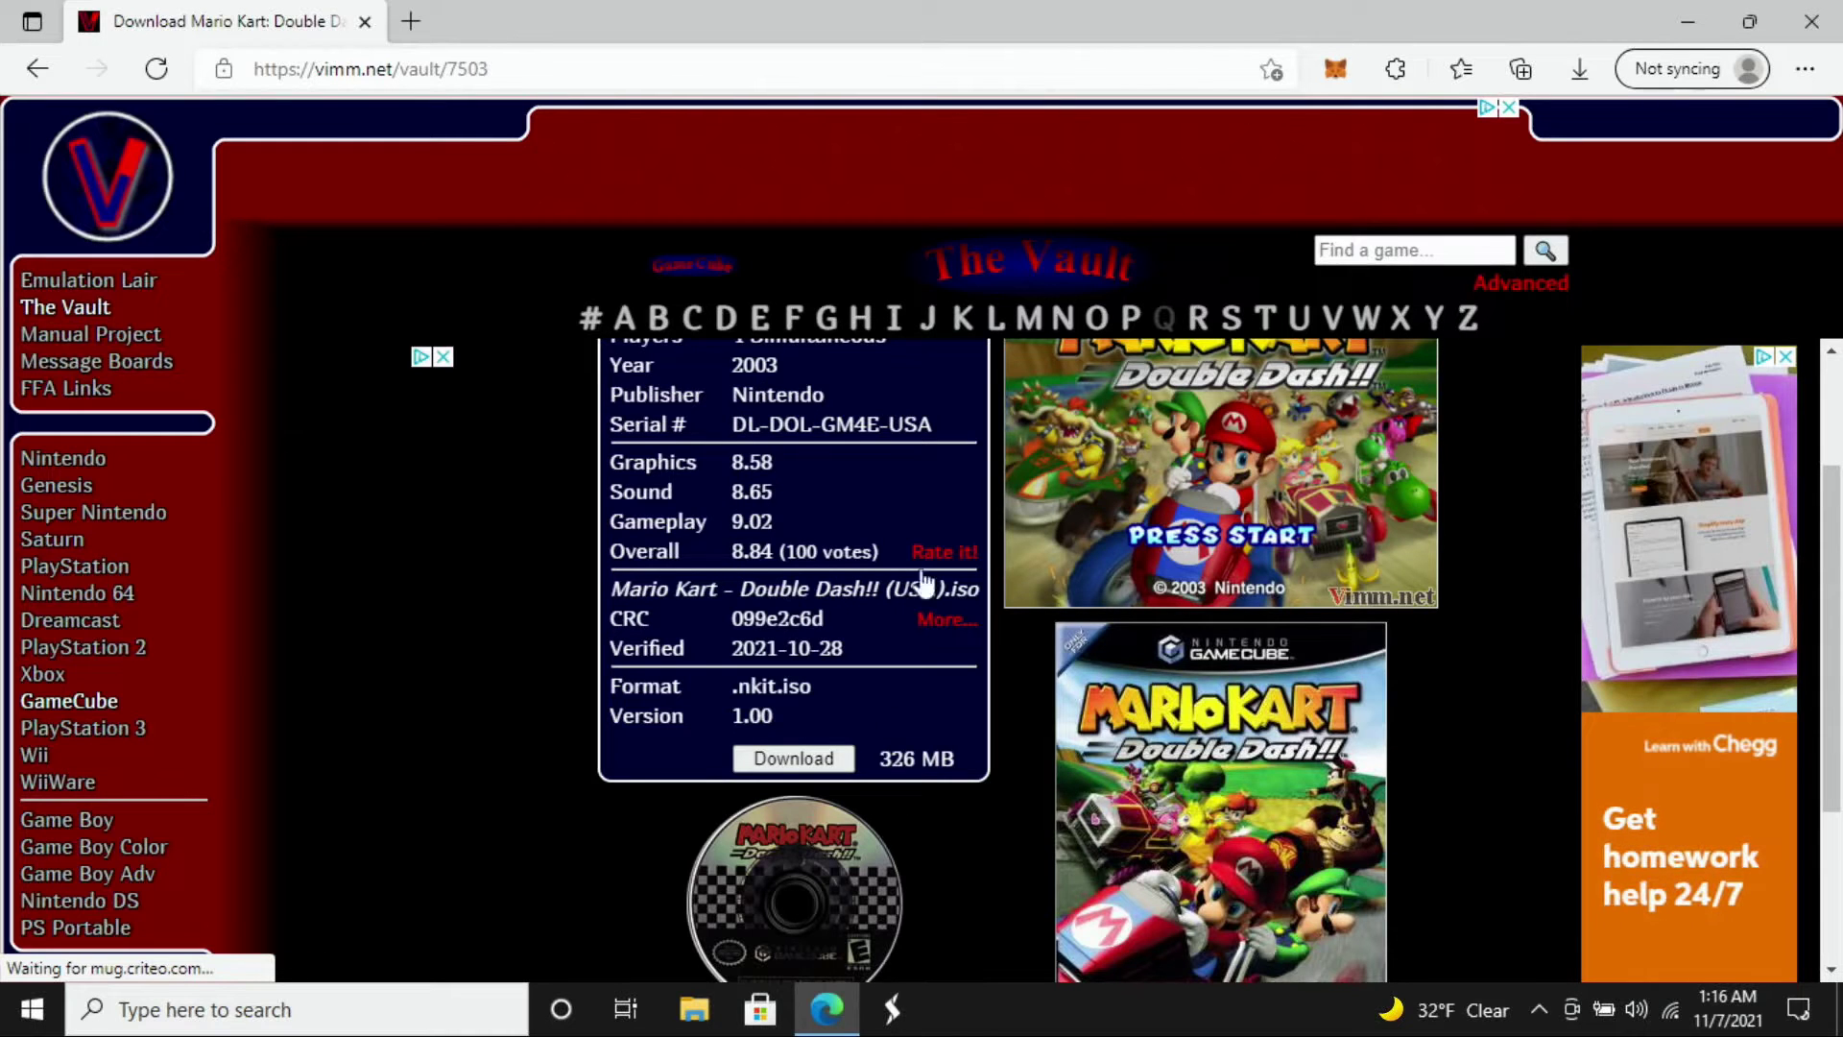
left_click(788, 757)
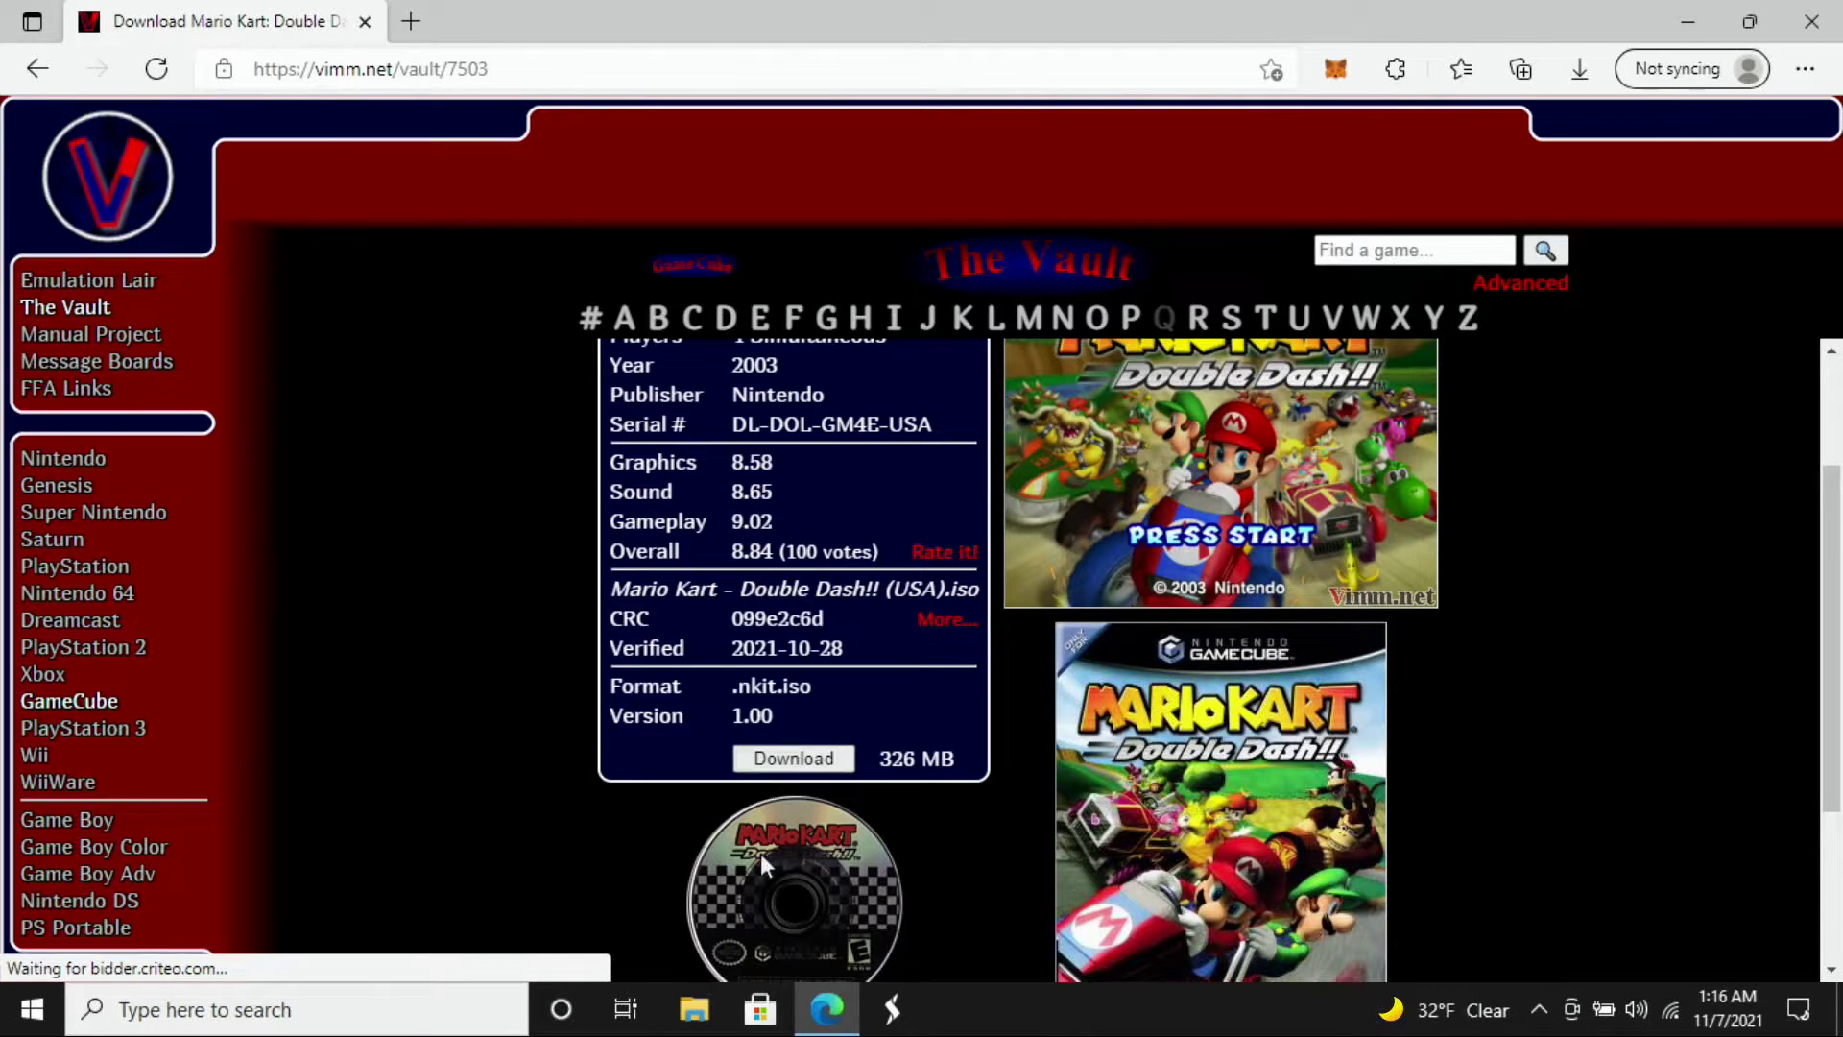
On Samsung USB (E:), open 7-Zip's Extract files dialog for the Mario Kart .7z archive.
left_click(696, 1009)
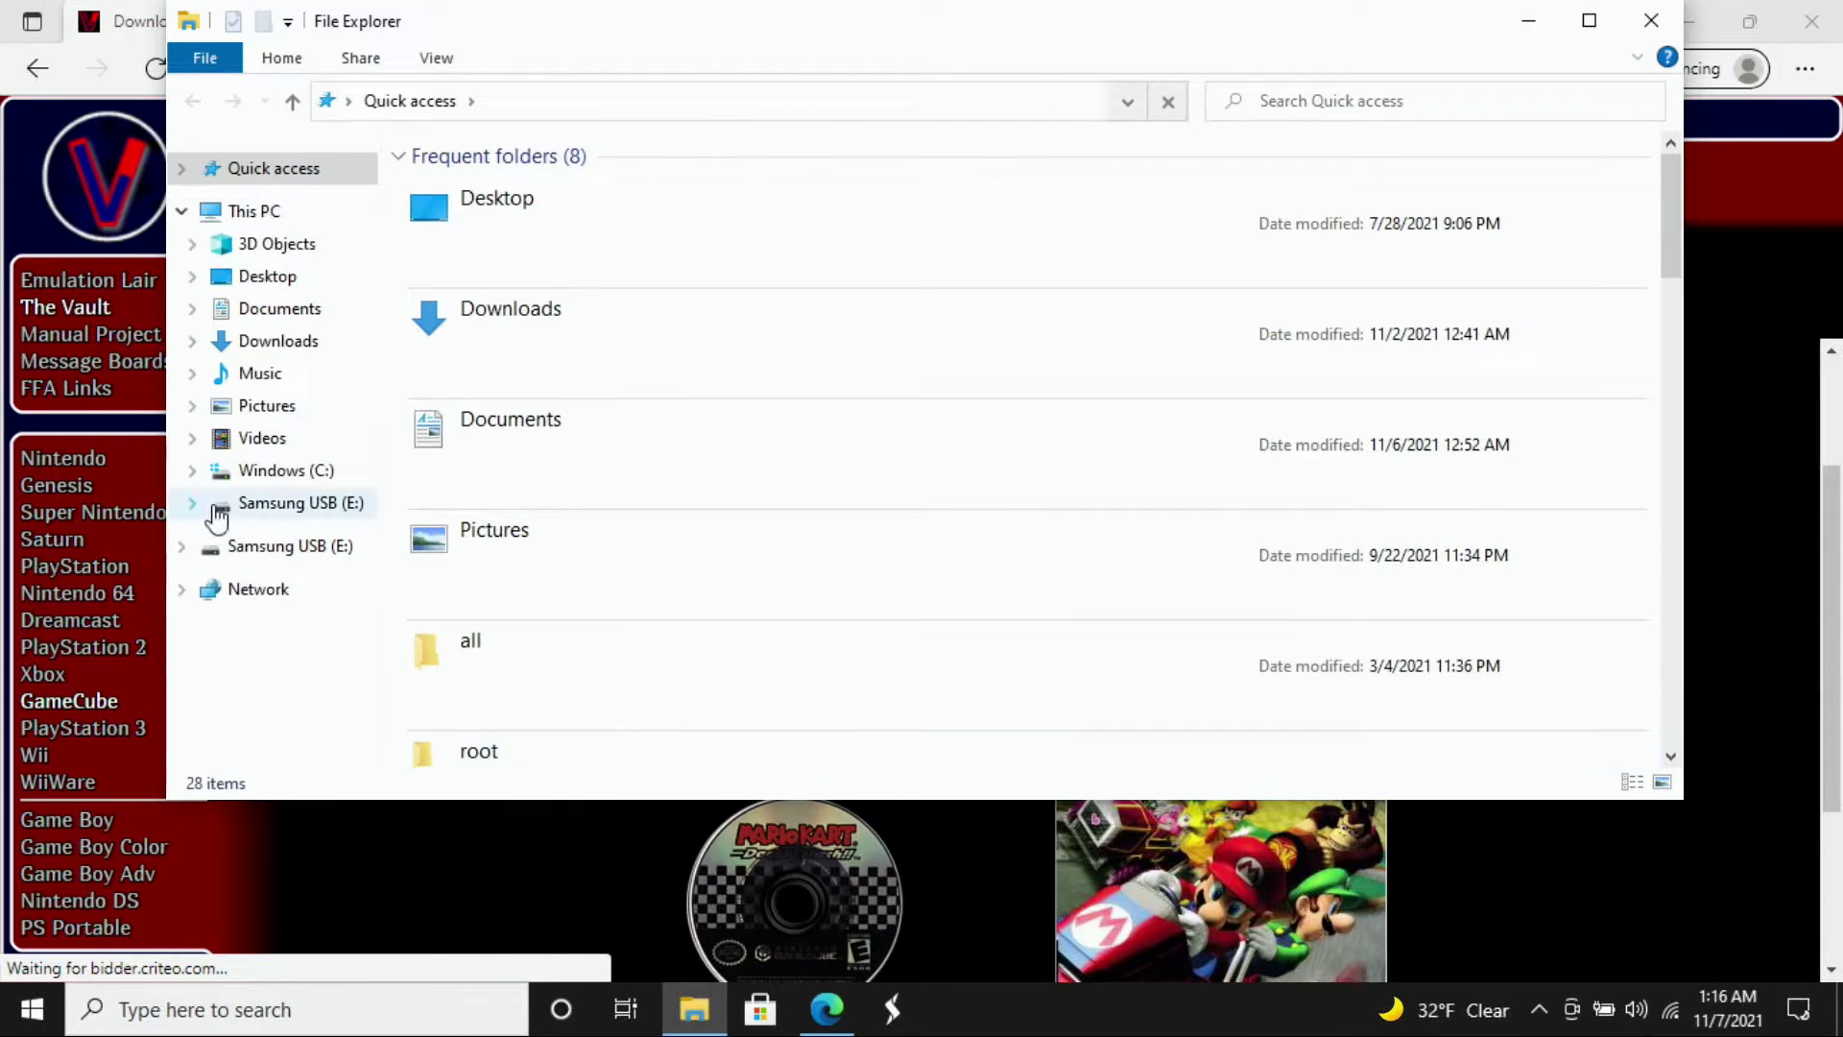
left_click(279, 546)
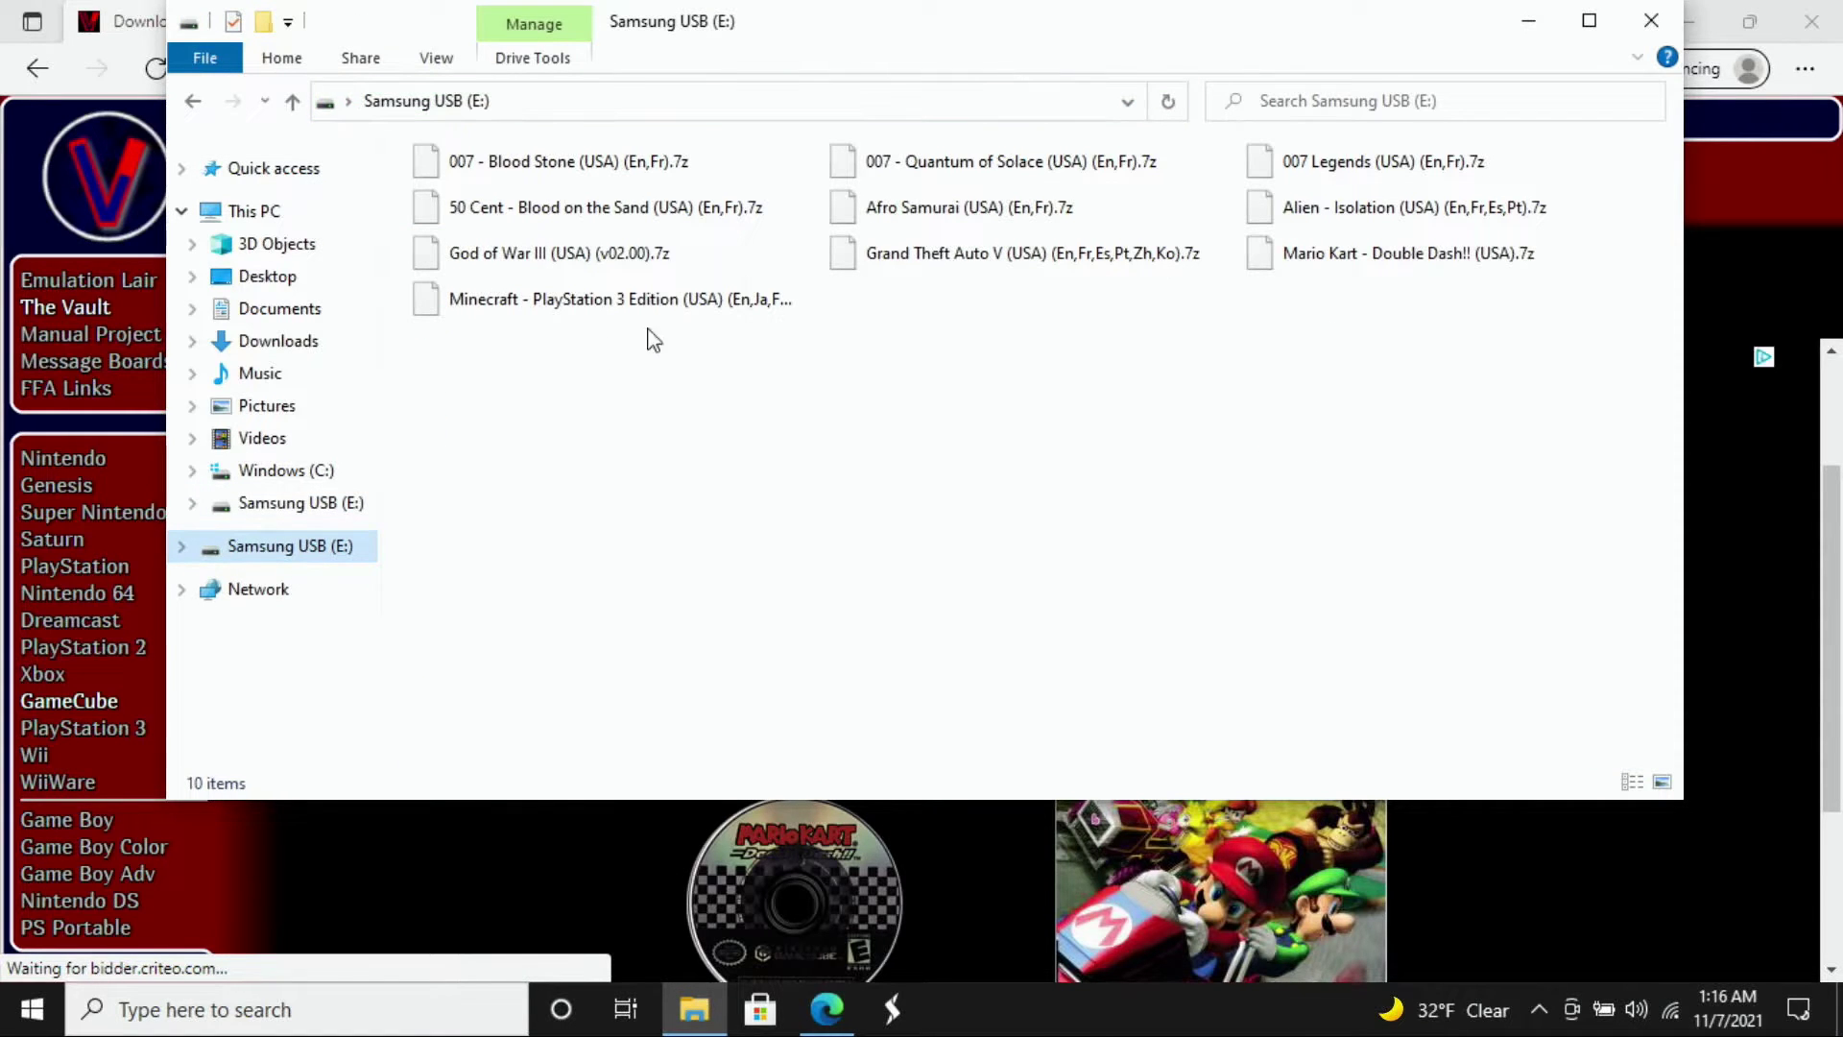
left_click(1348, 261)
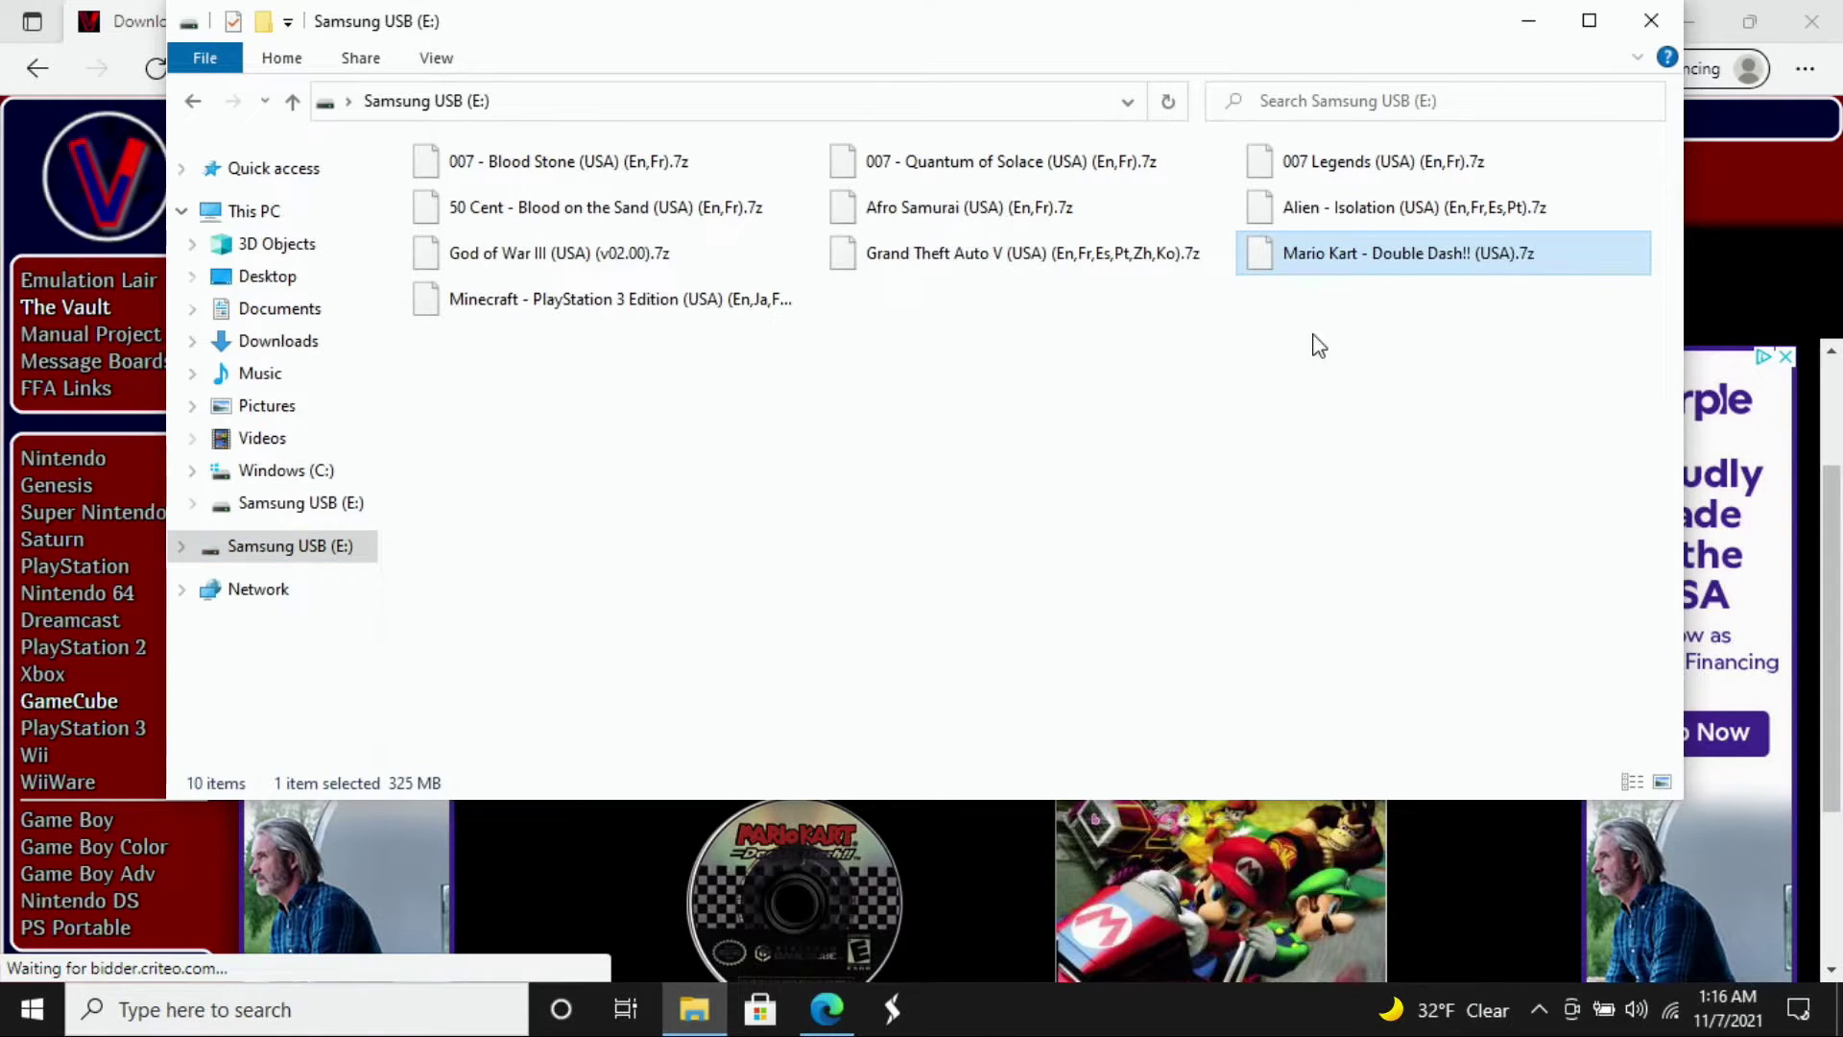
right_click(1293, 252)
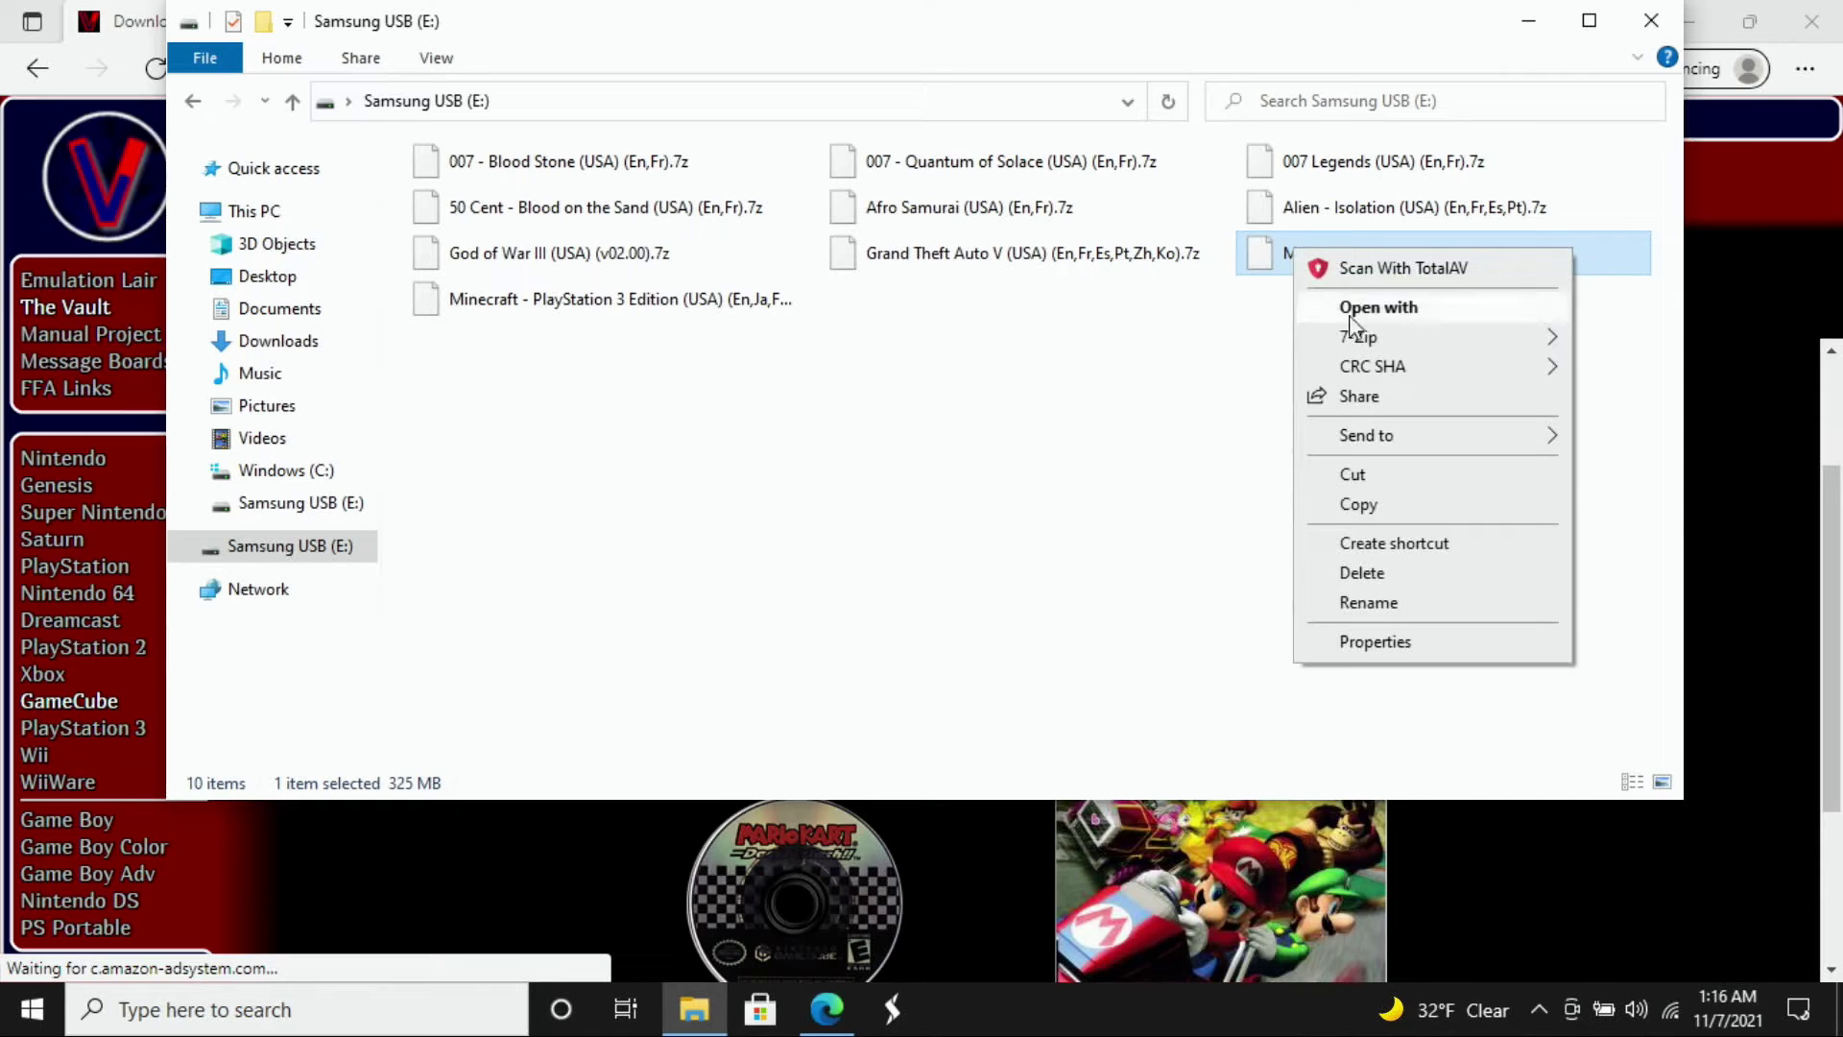
mouse_move(1368, 344)
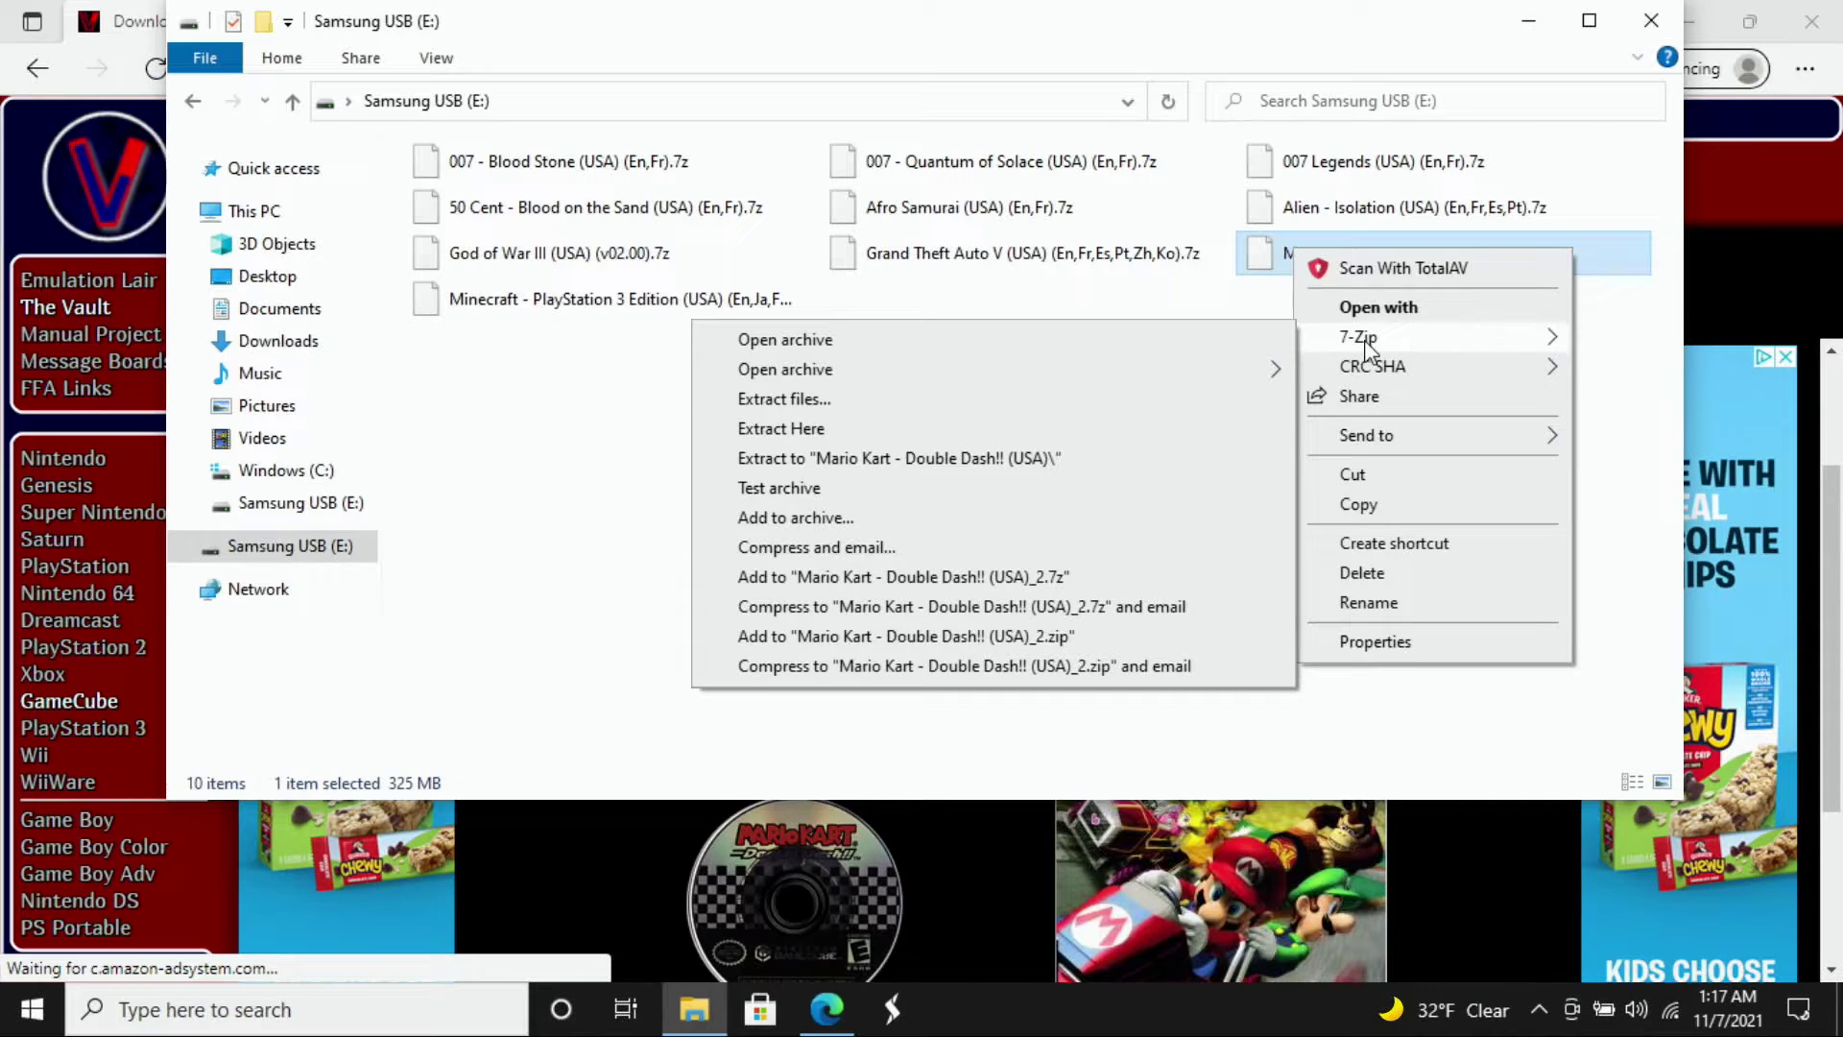
left_click(903, 407)
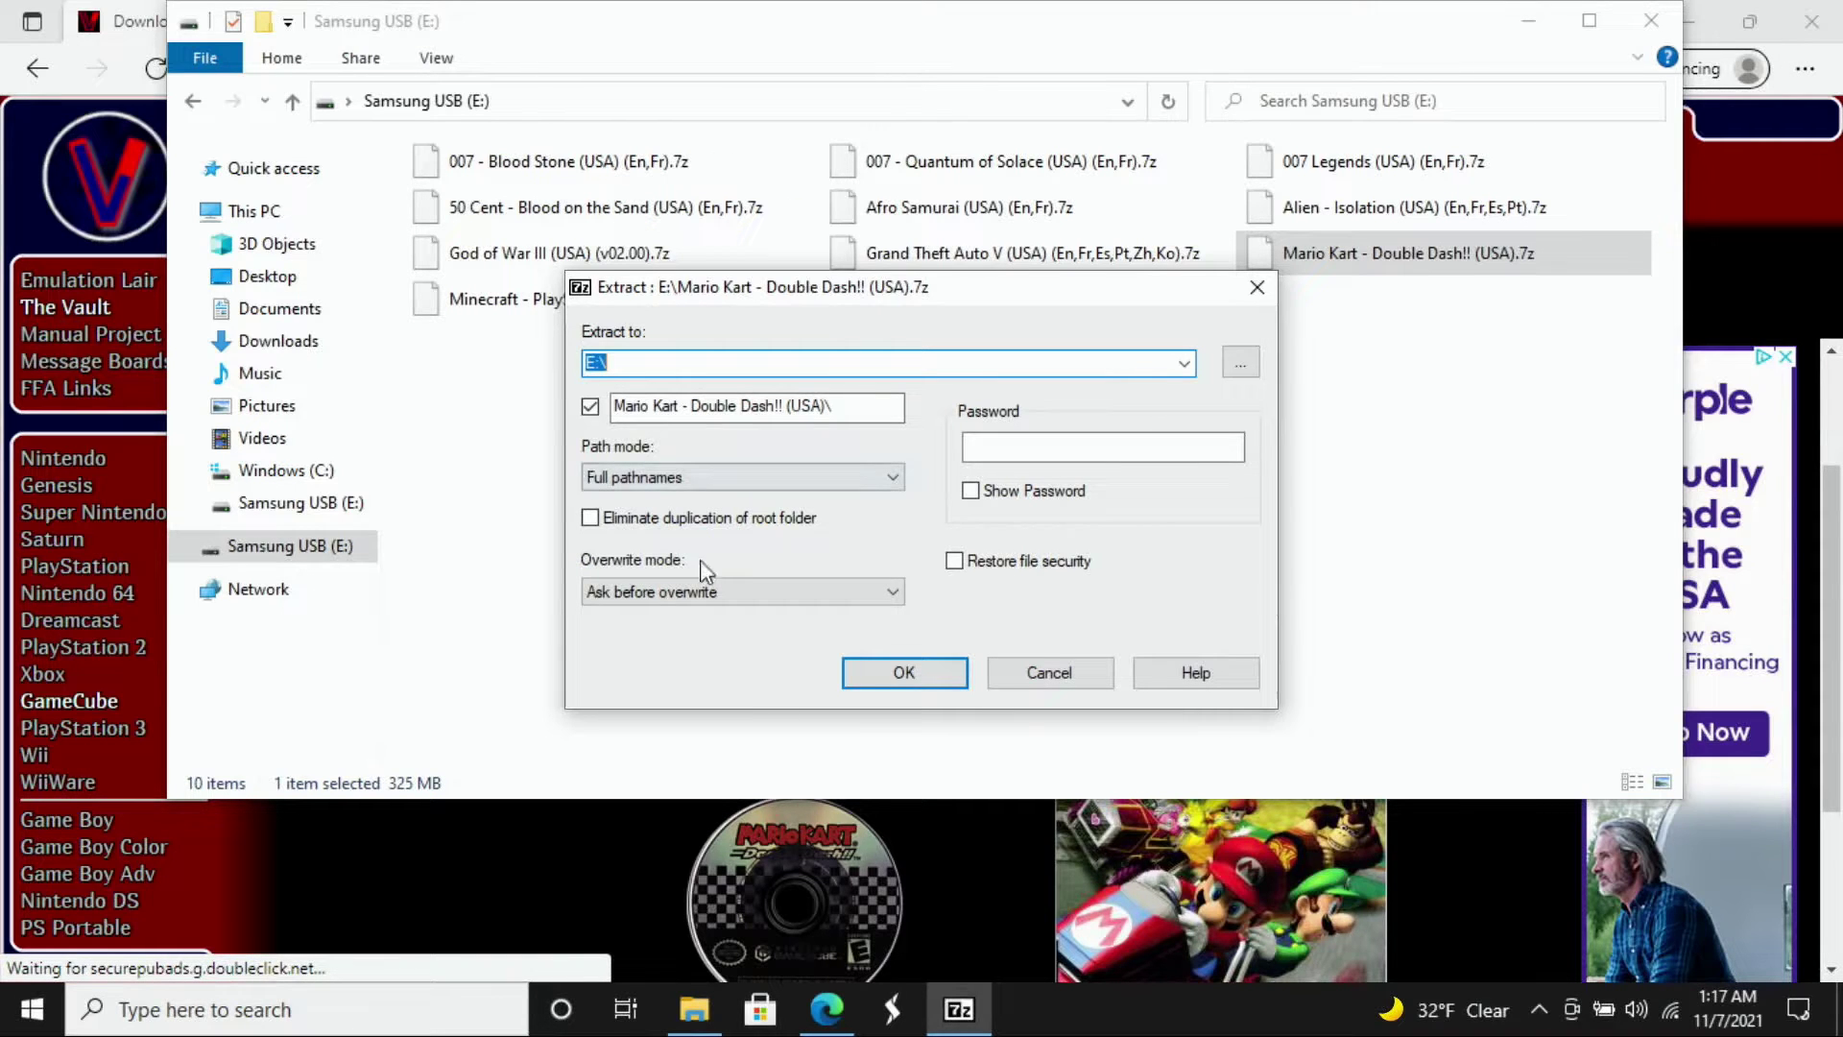
Confirm extraction to E:\, creating the Mario Kart - Double Dash!! (USA) folder.
left_click(897, 677)
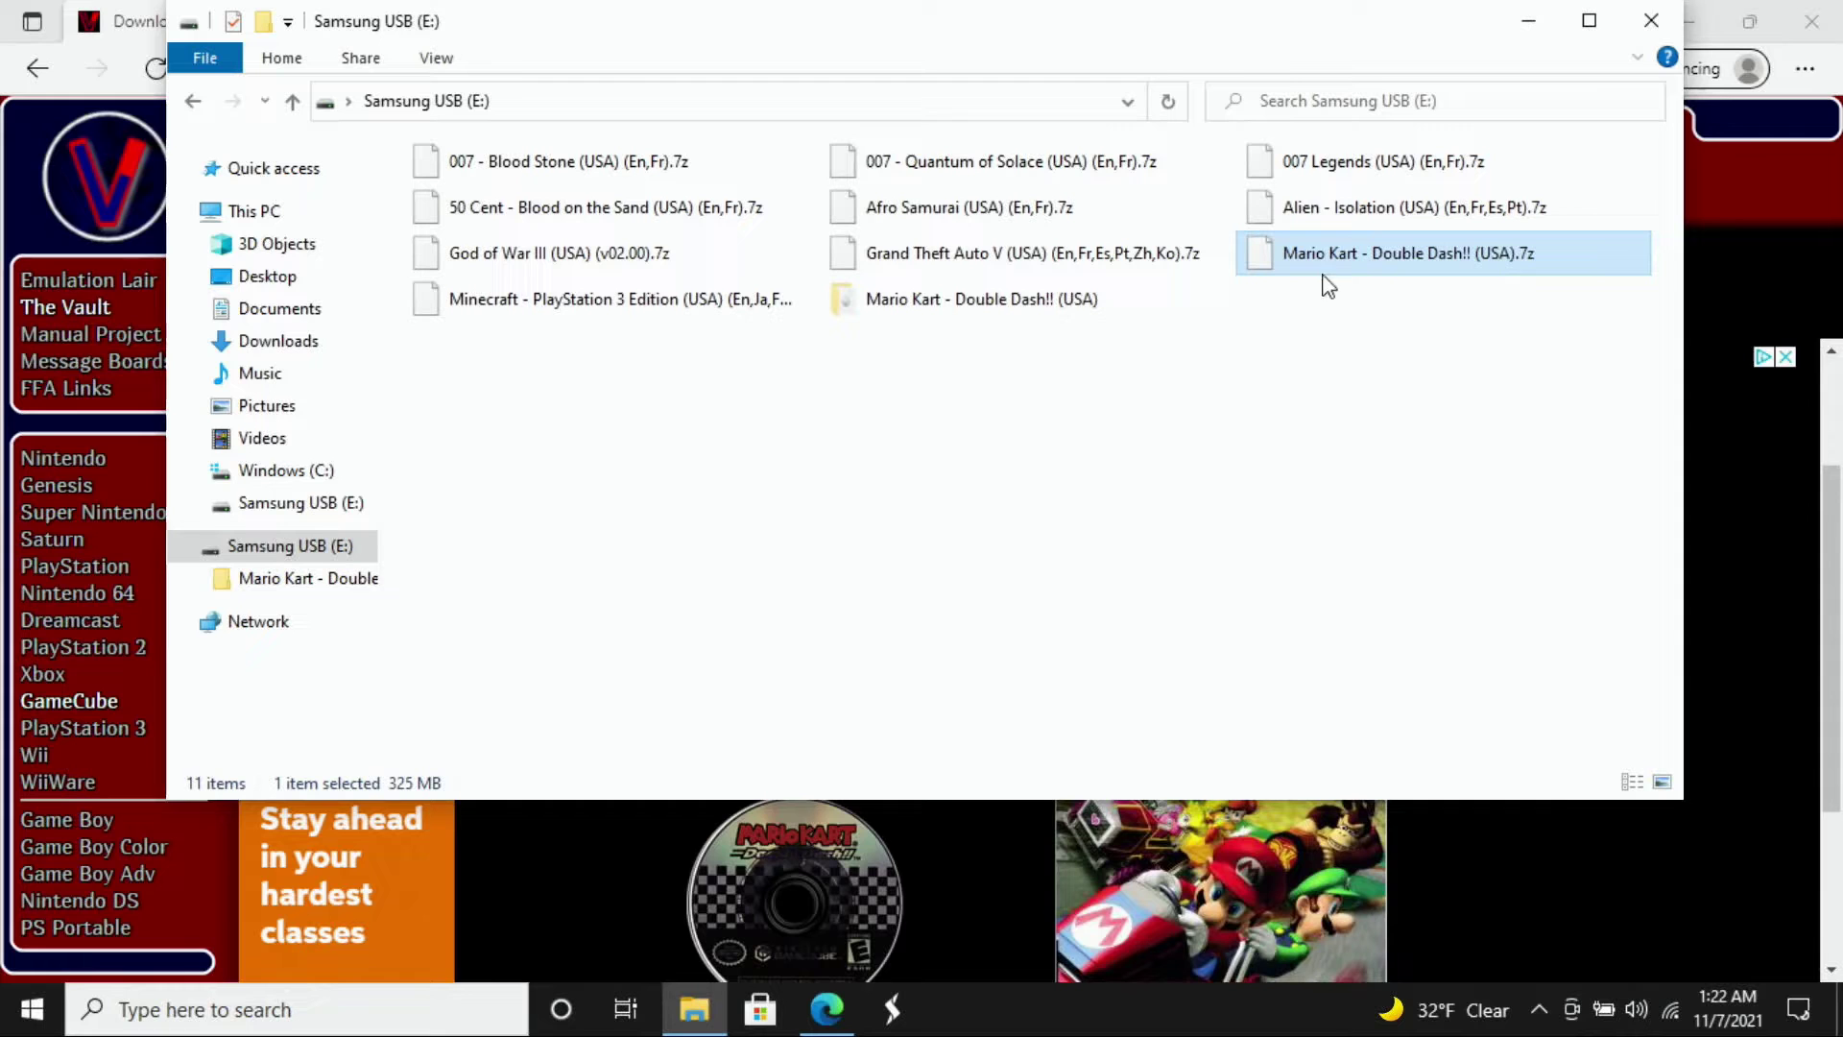
Delete the Mario Kart .7z archive and the Vimm's Lair text file from the extracted folder.
right_click(1379, 265)
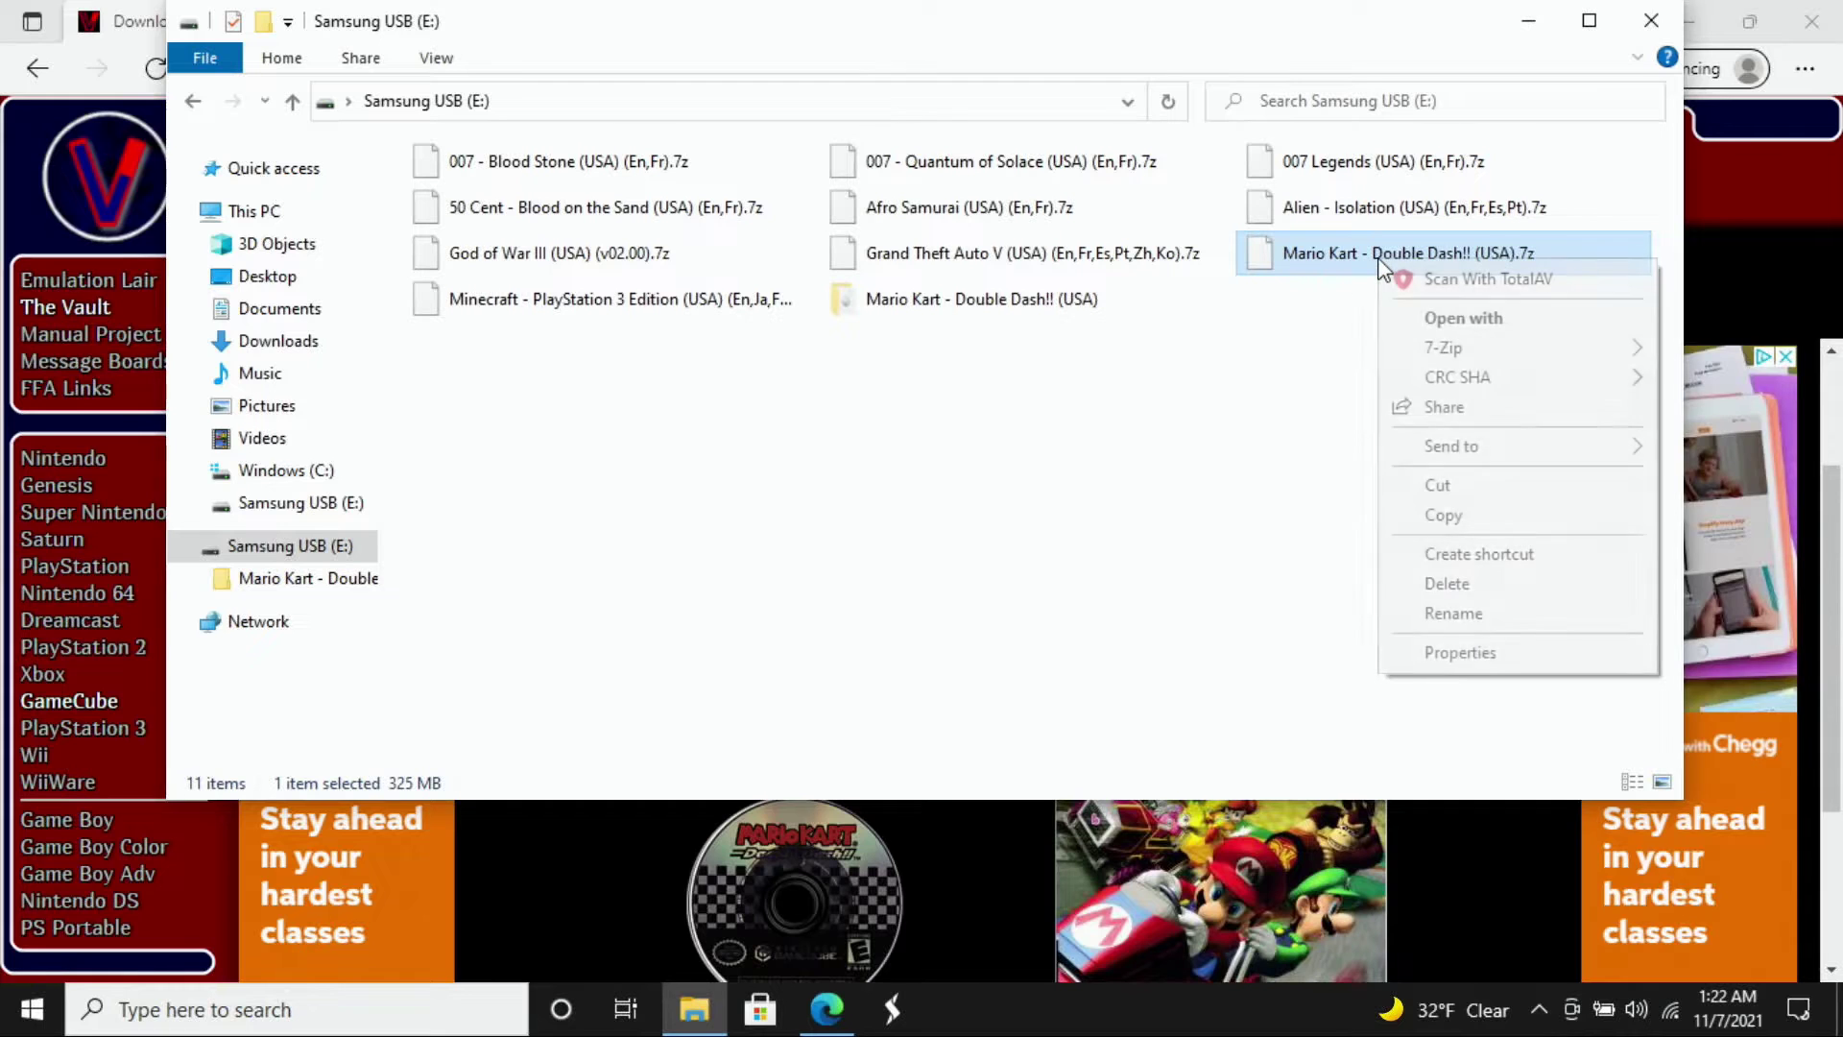
left_click(1448, 586)
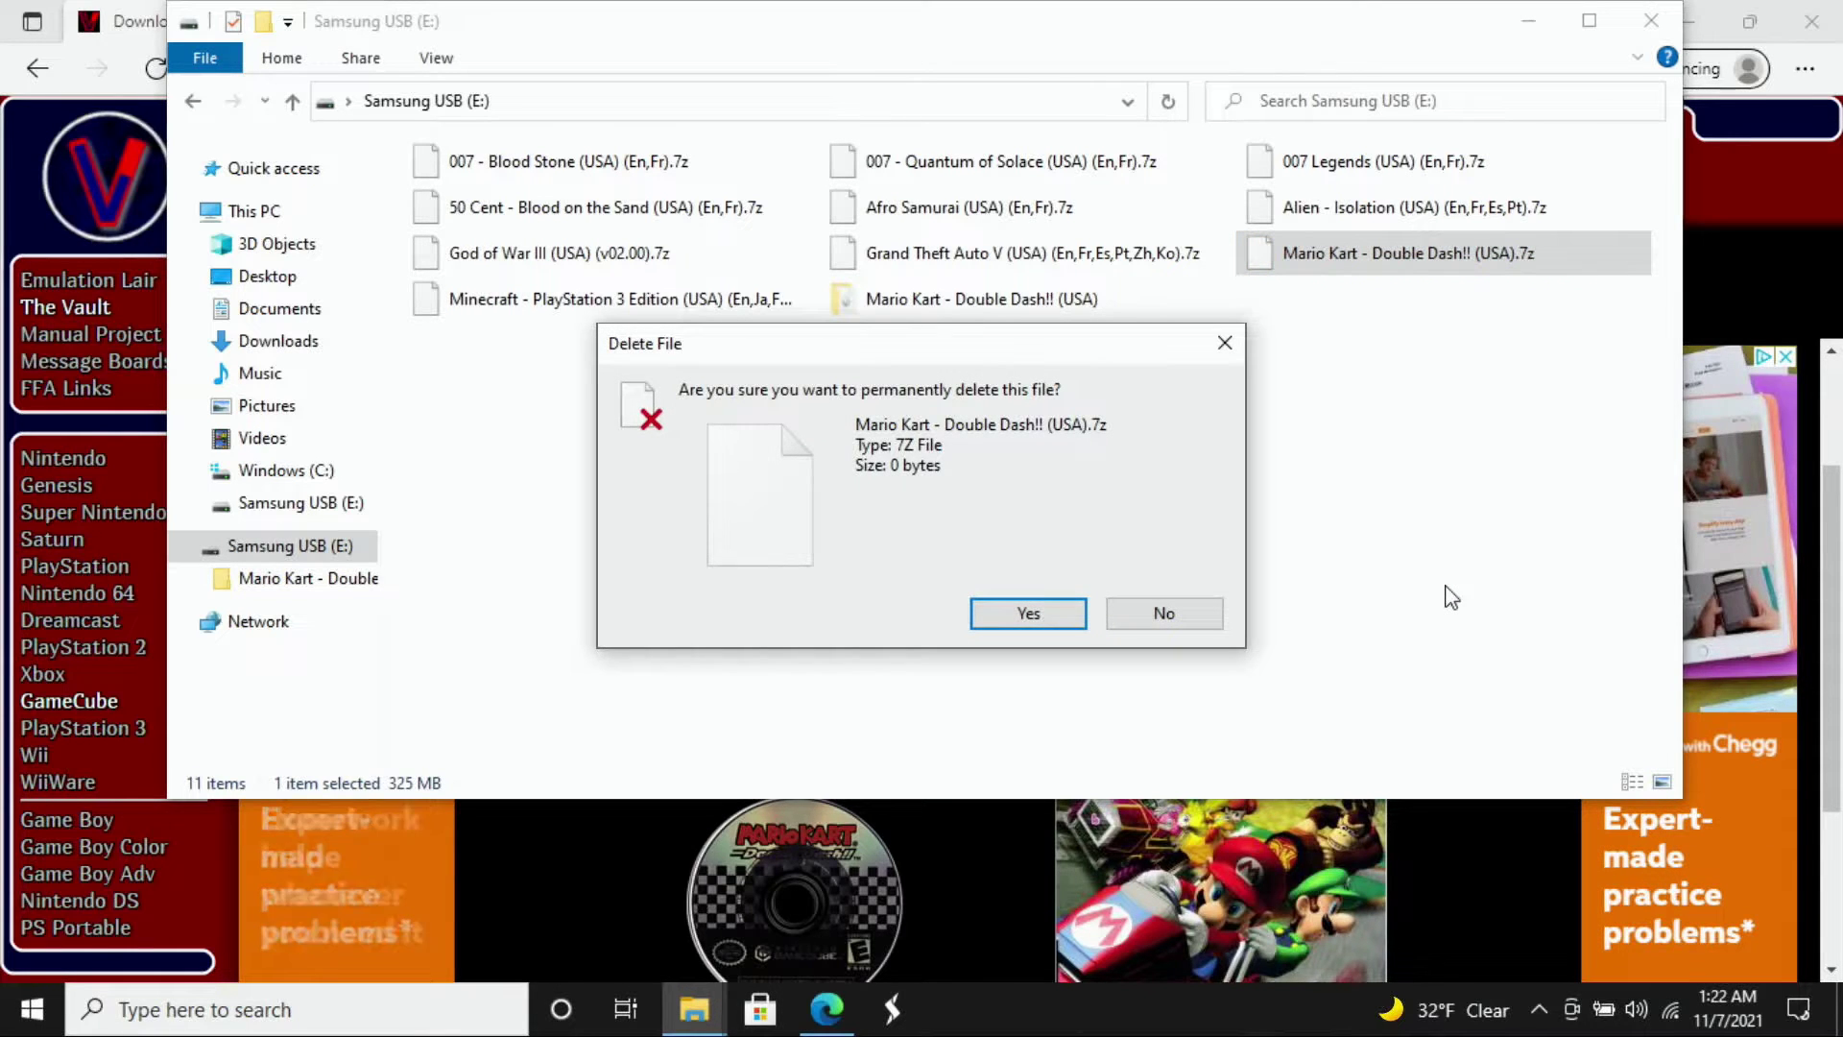
key("Return")
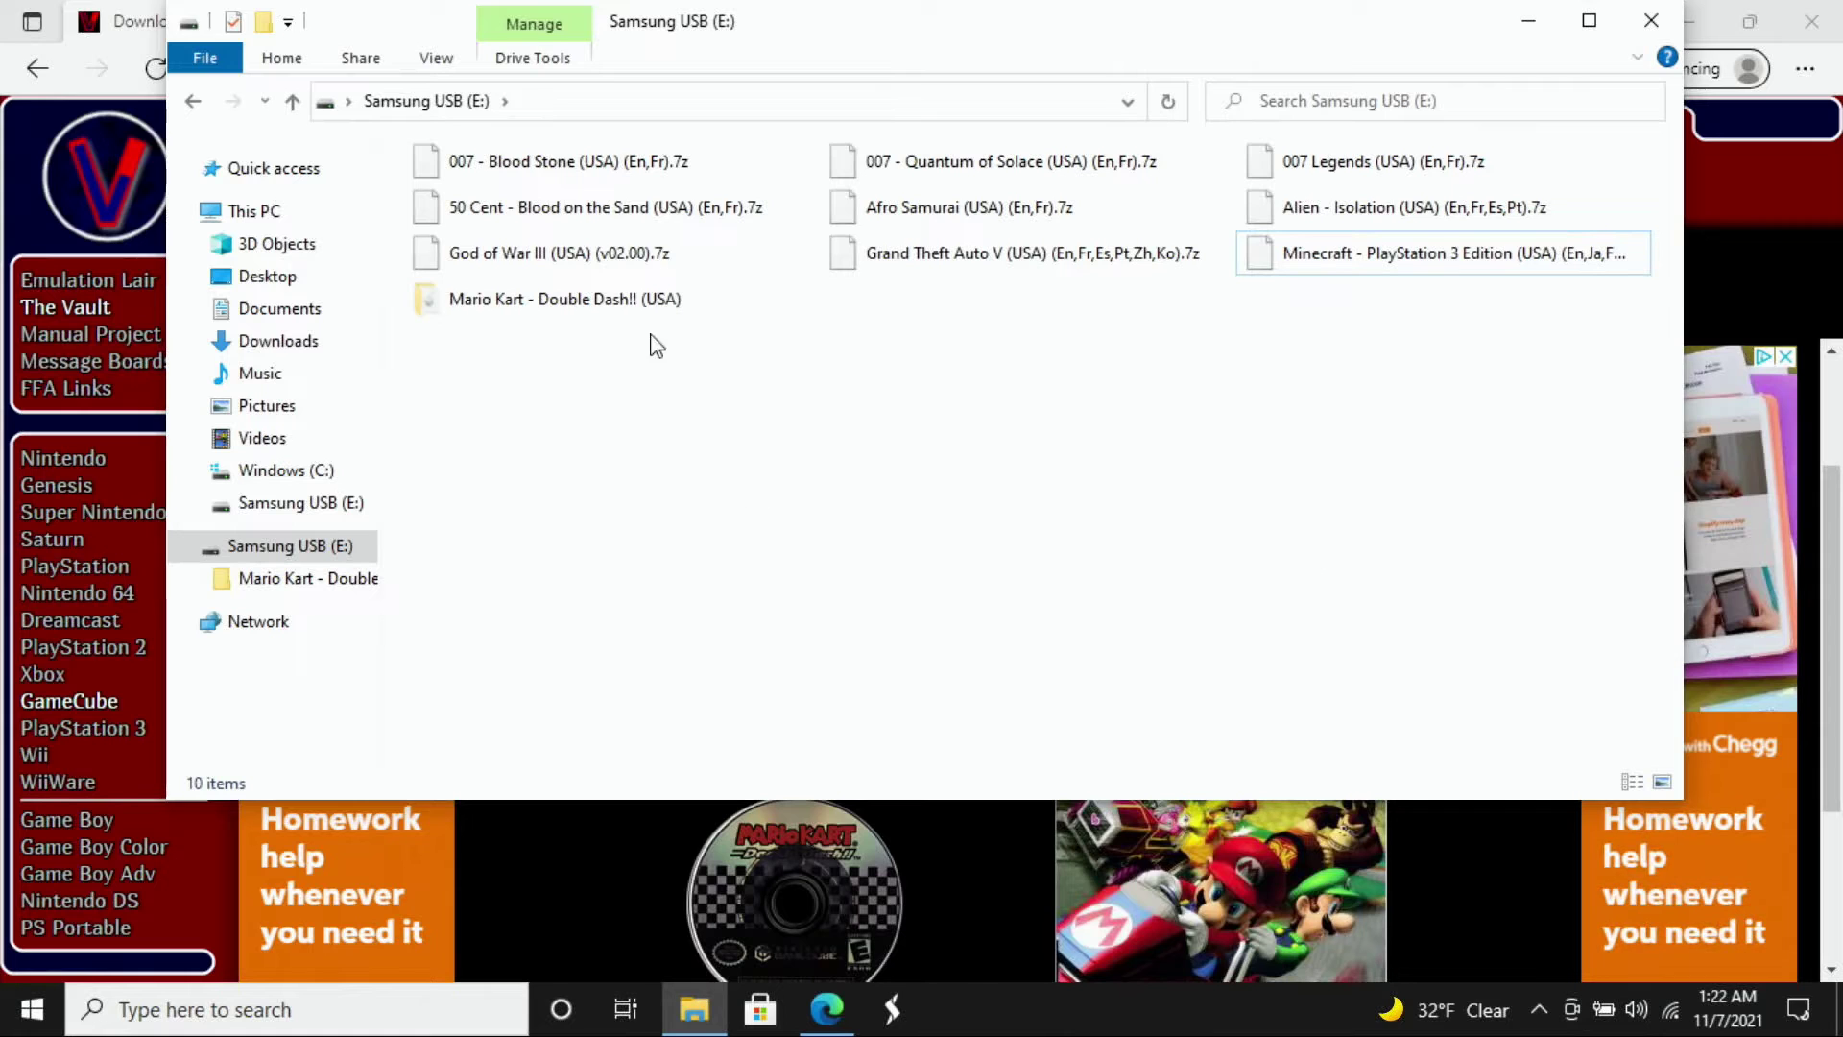
double_click(643, 305)
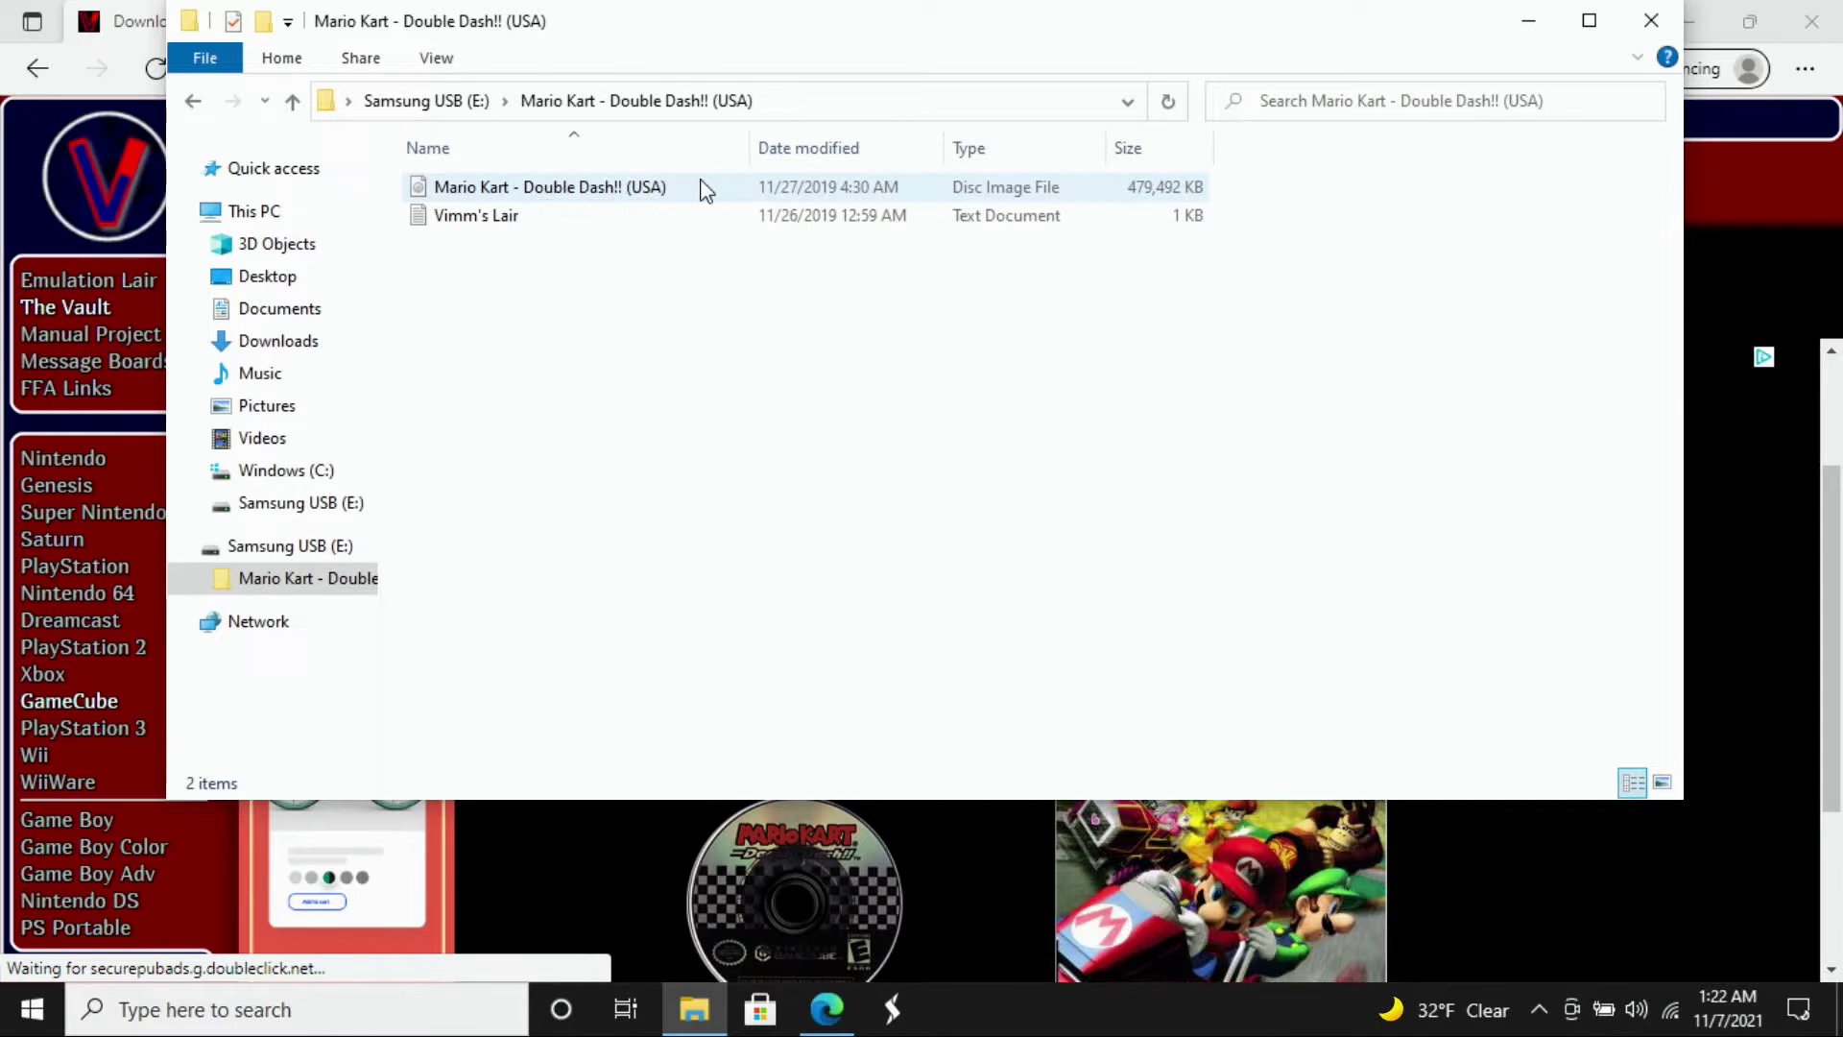
right_click(626, 224)
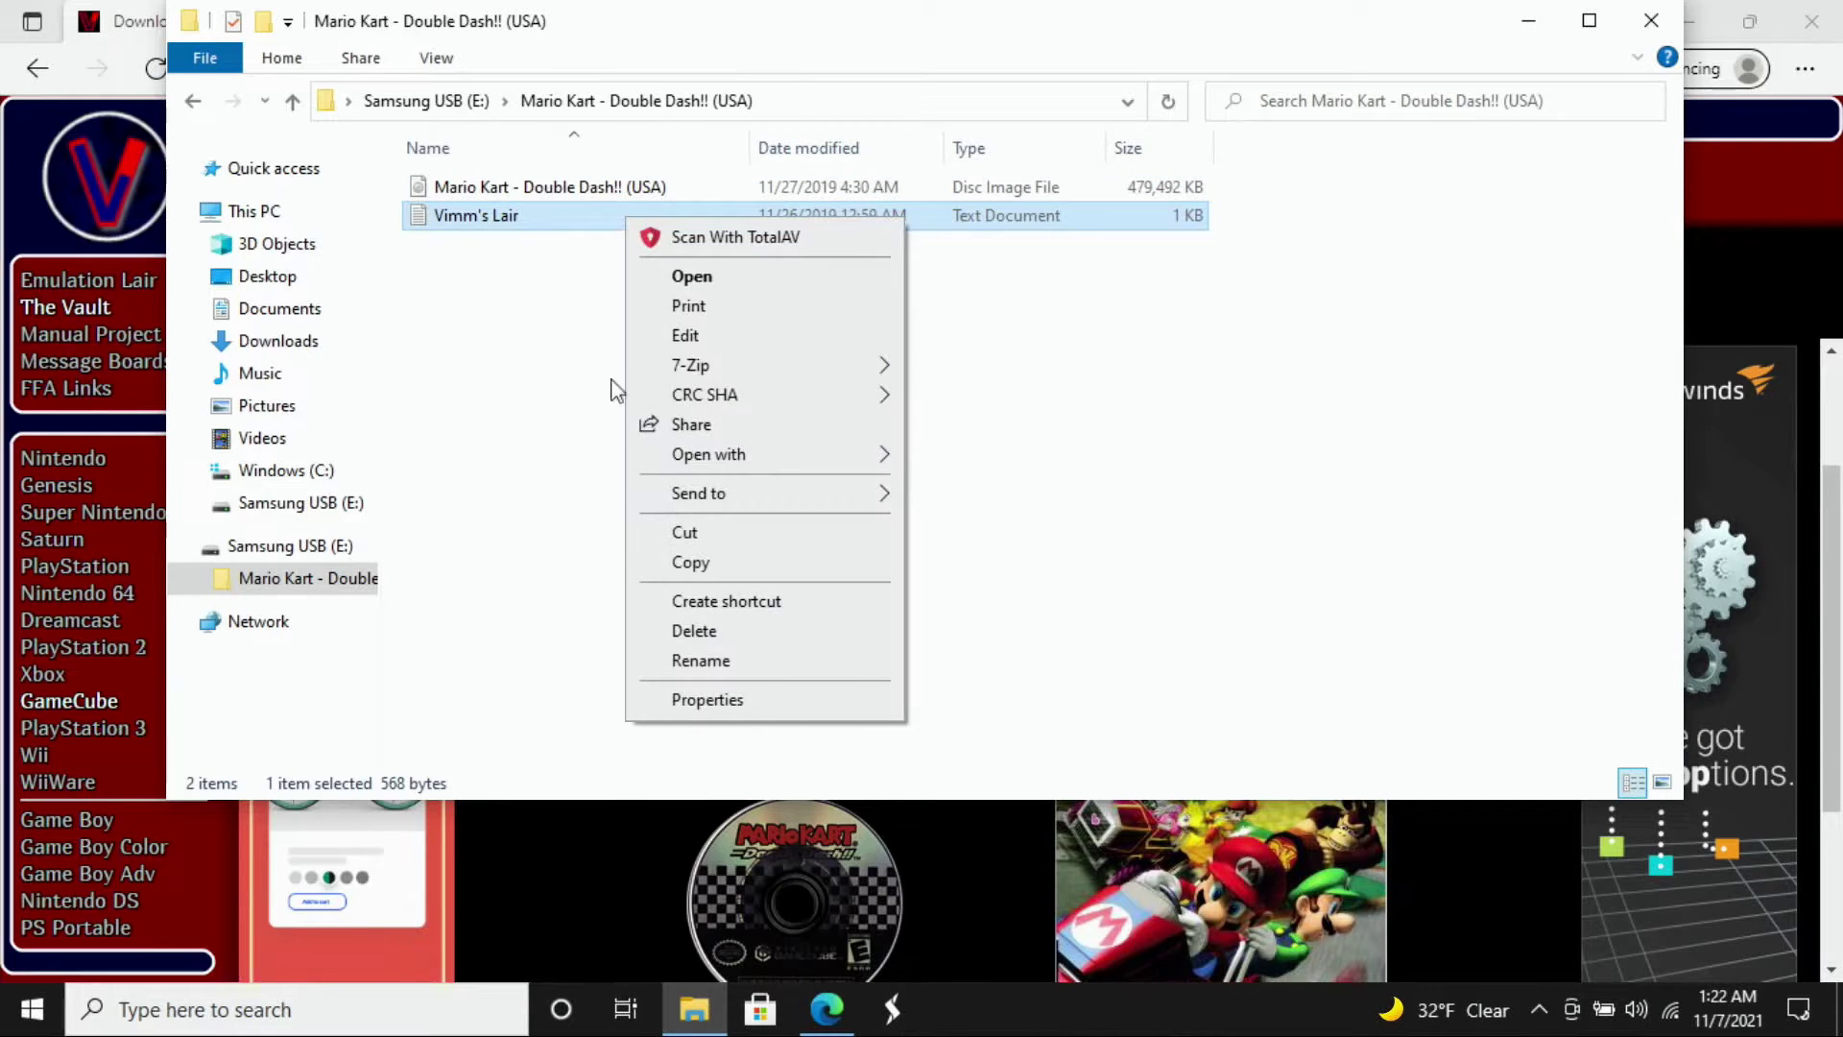
left_click(694, 631)
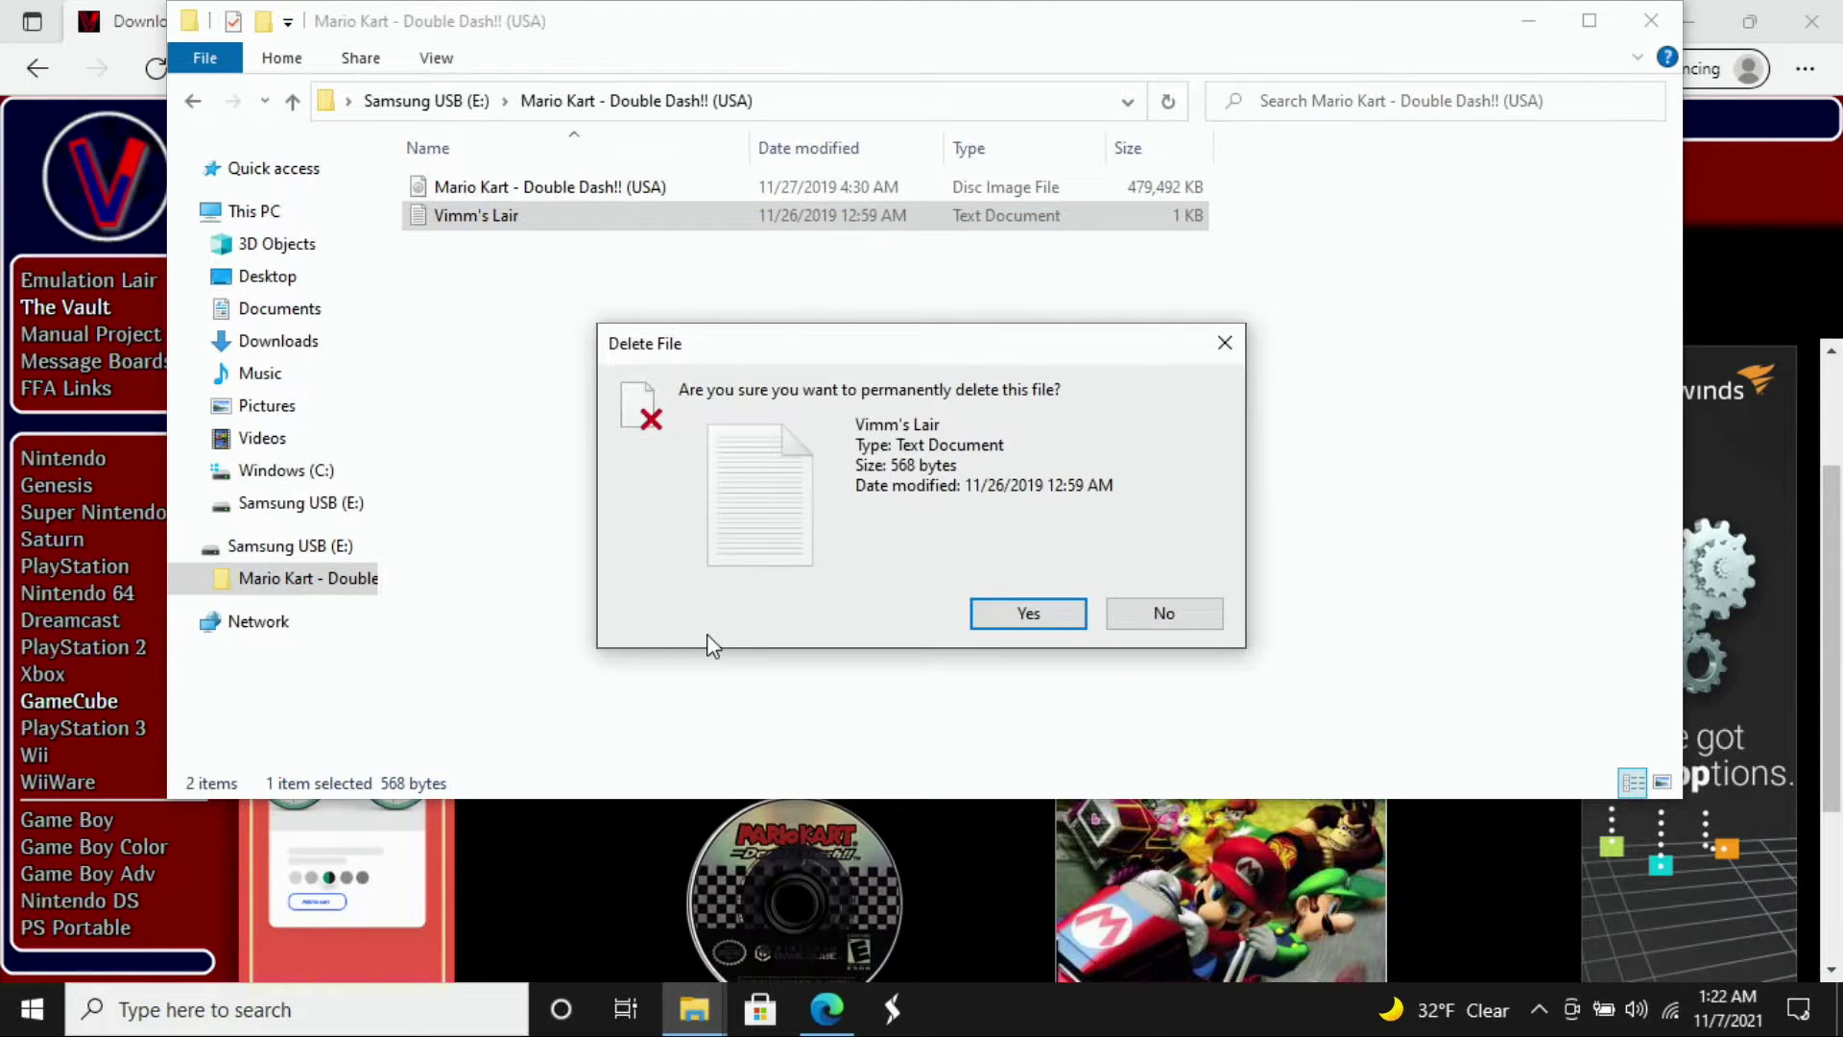
key("Return")
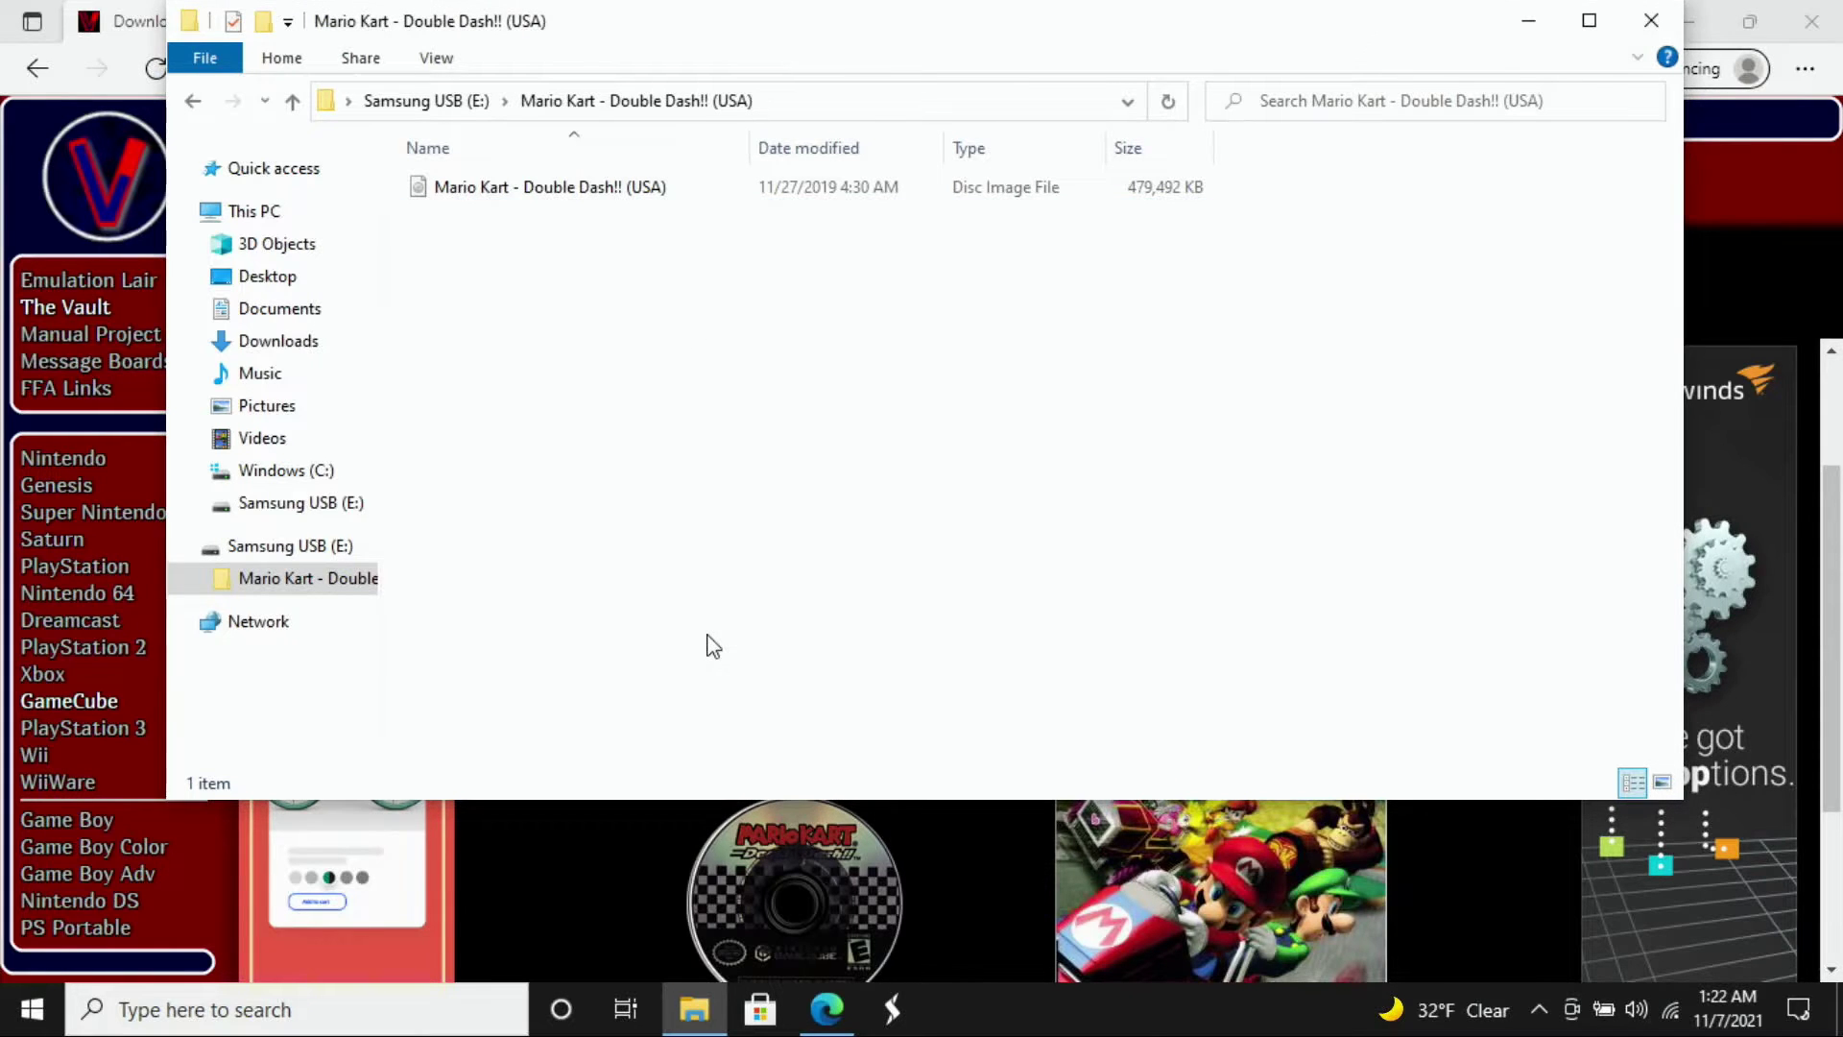
Move the Mario Kart disc image to the root of E: and delete the empty folder.
left_click(477, 189)
left_click_drag(477, 189, 279, 545)
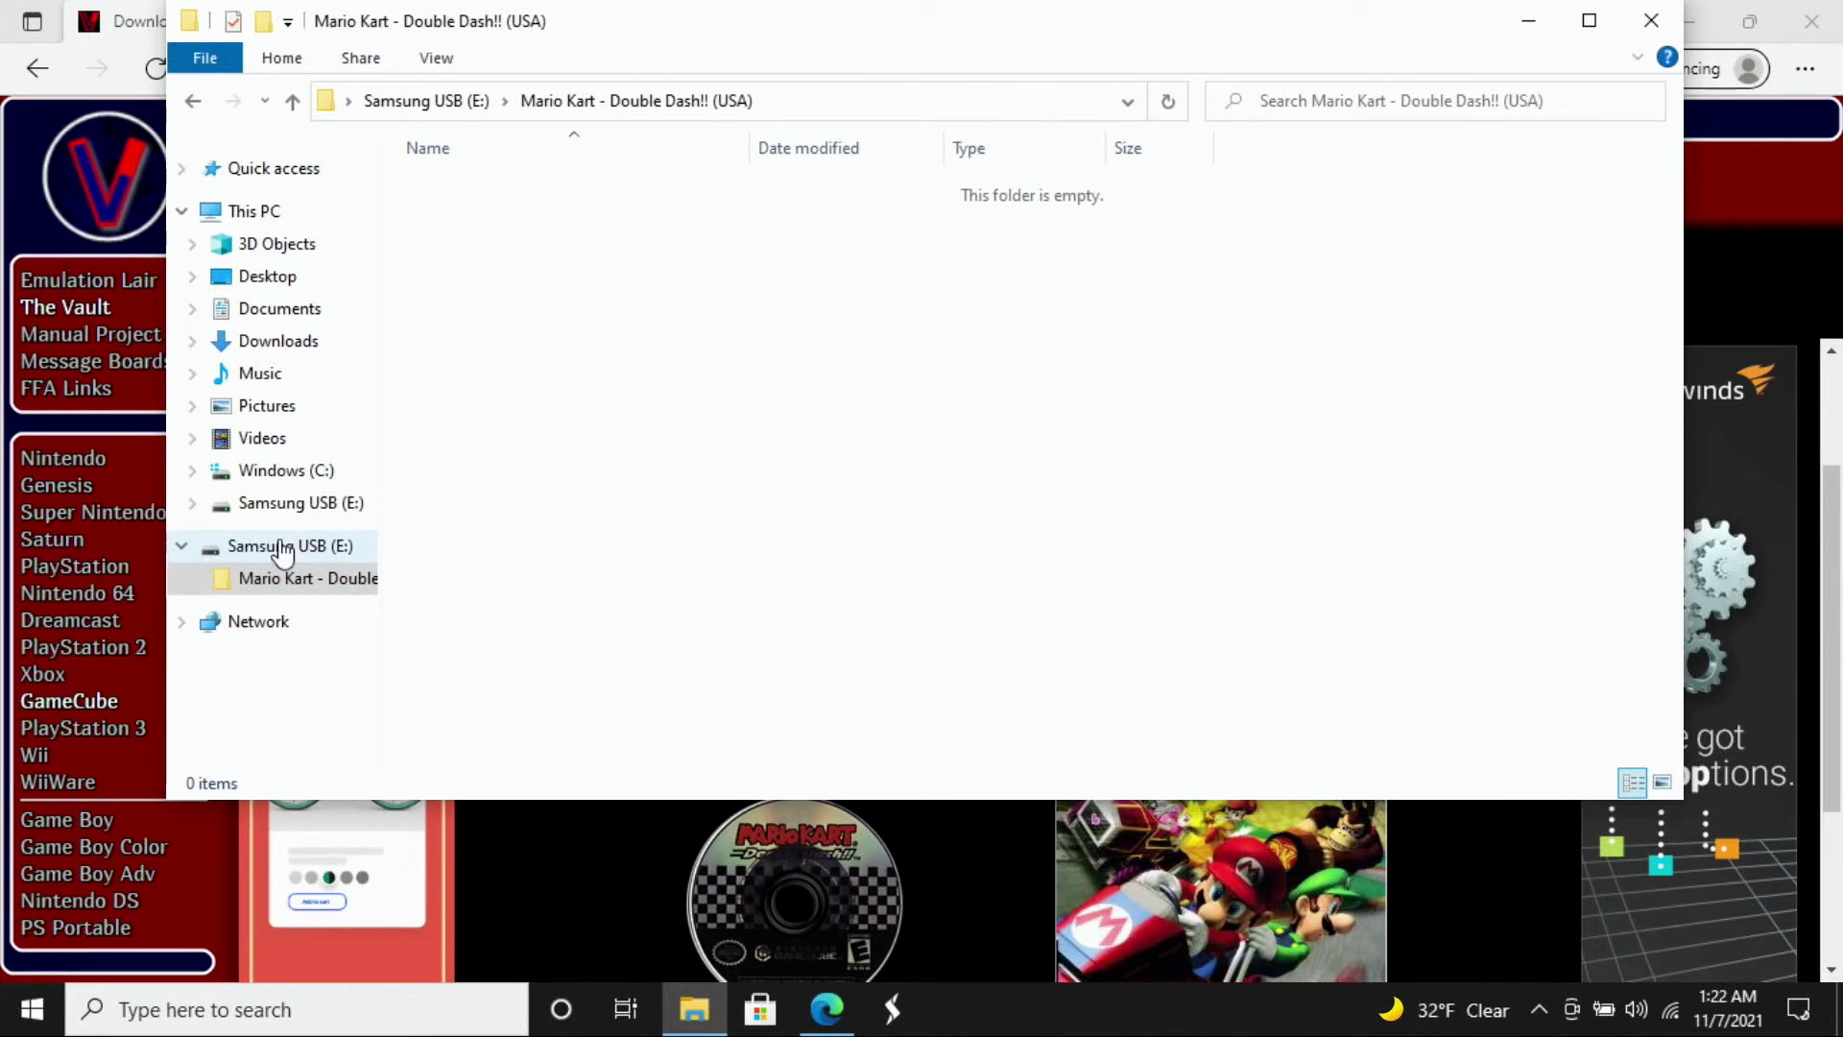
left_click(257, 549)
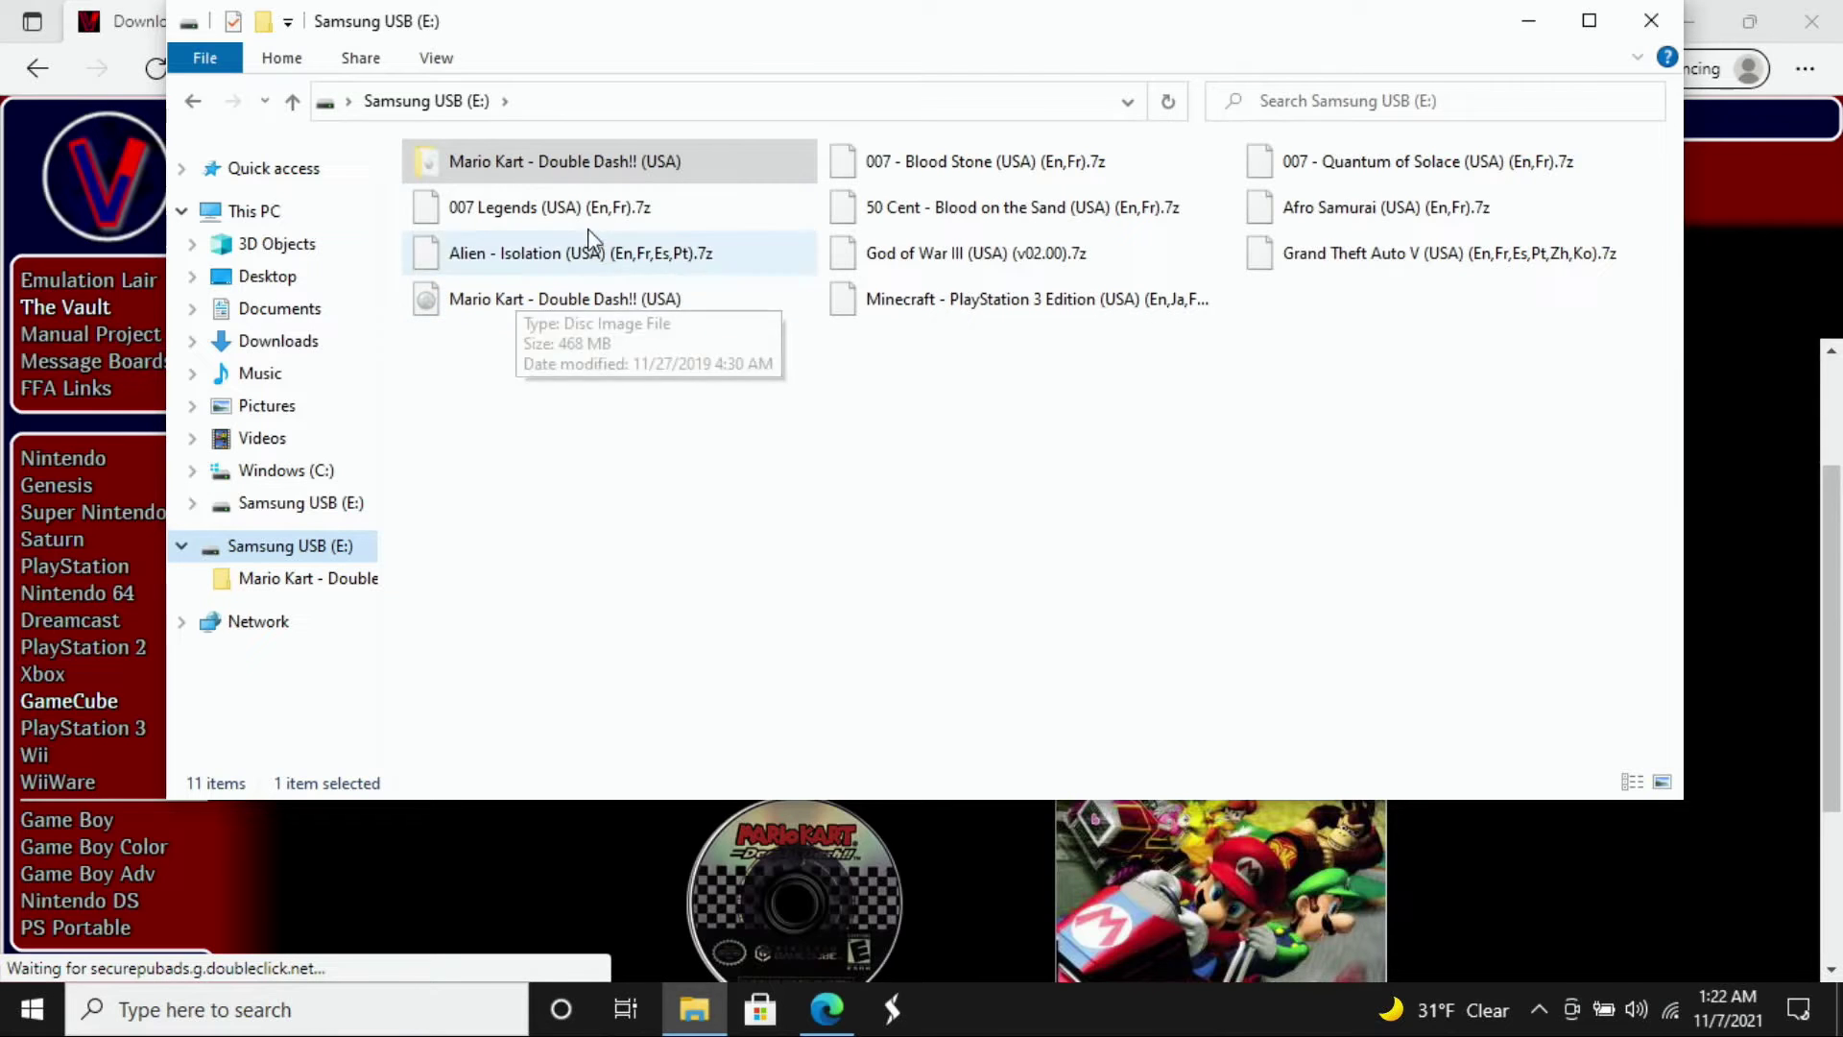
right_click(531, 168)
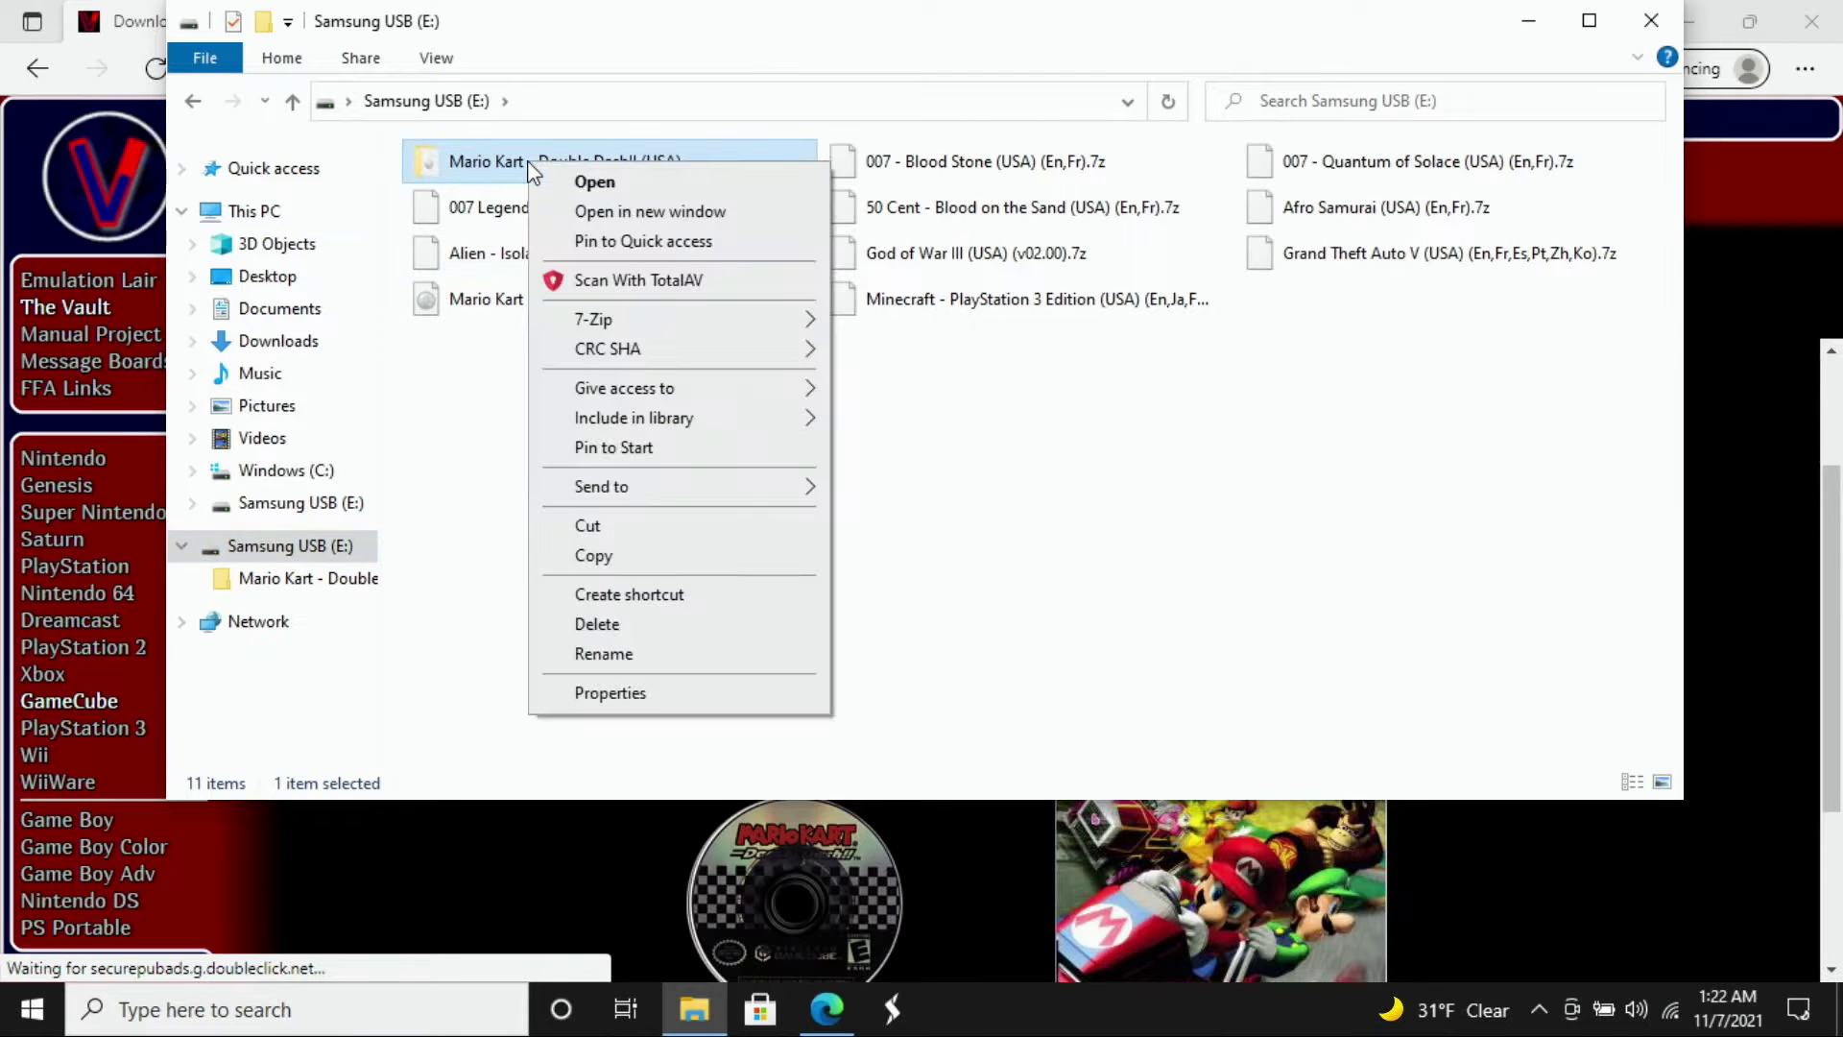
left_click(597, 624)
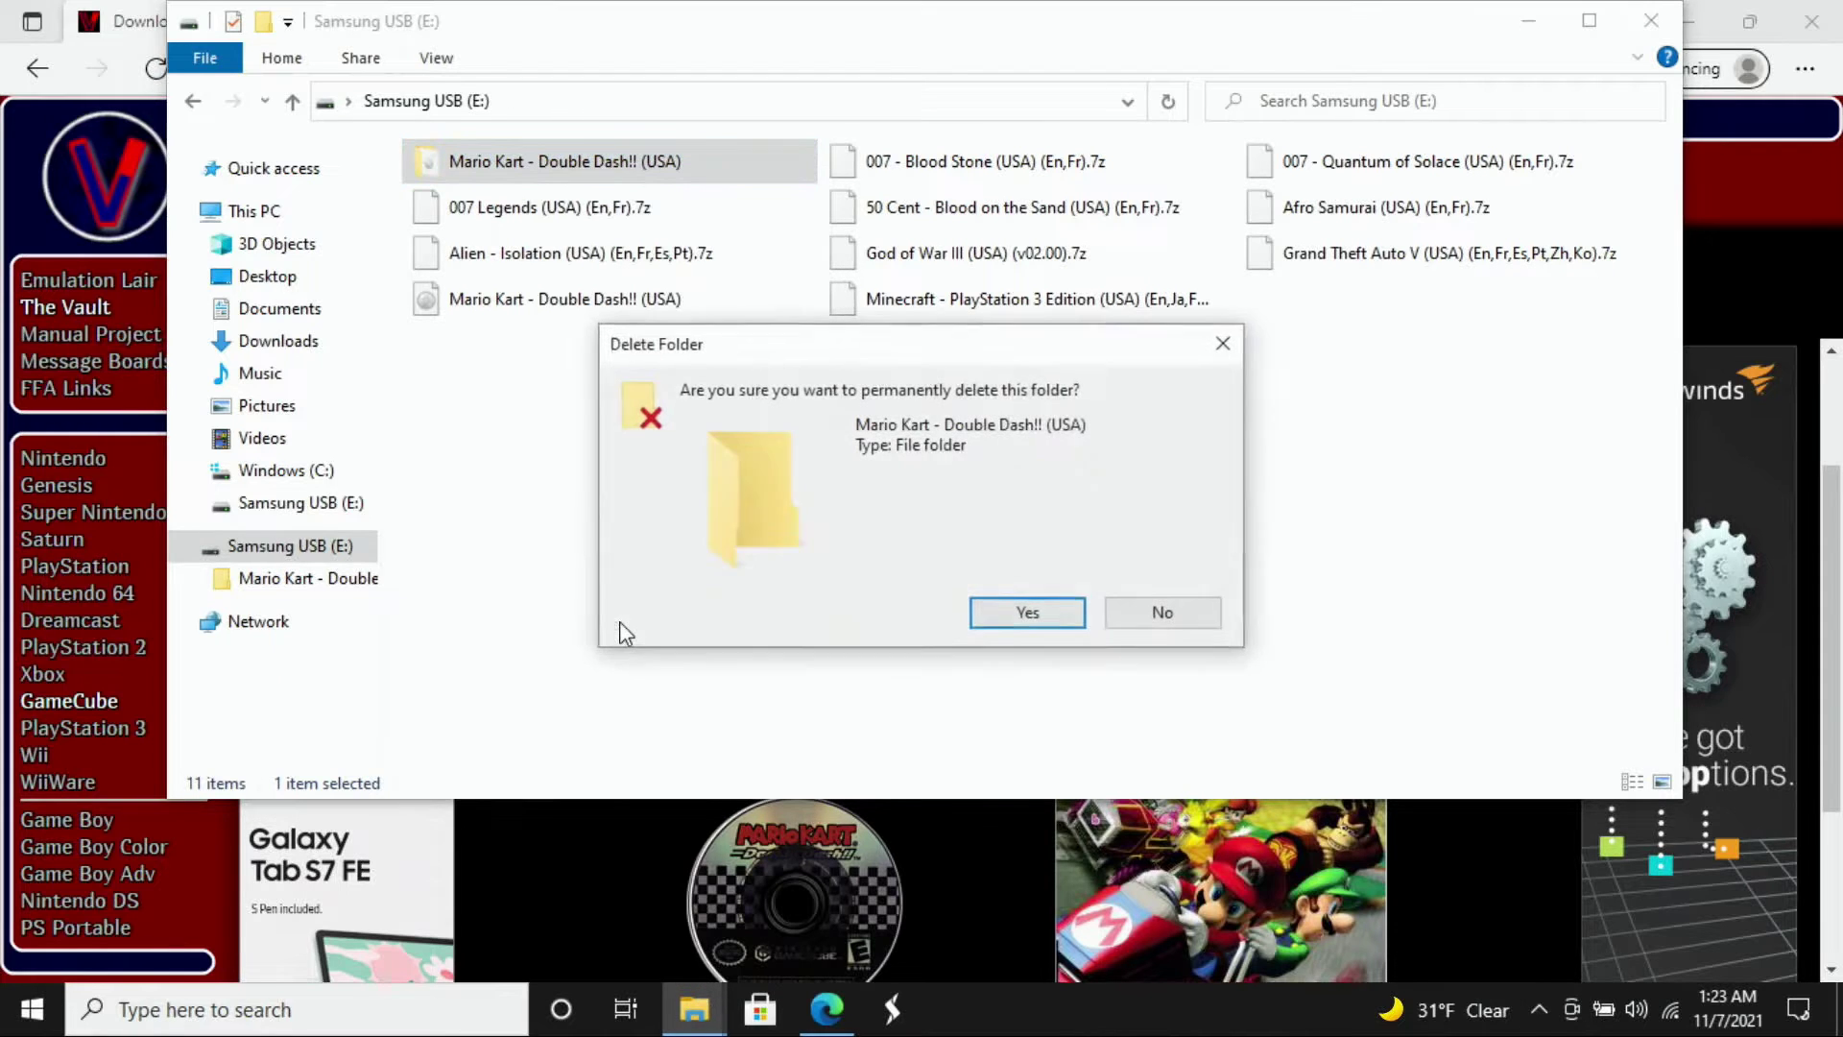
left_click(1028, 614)
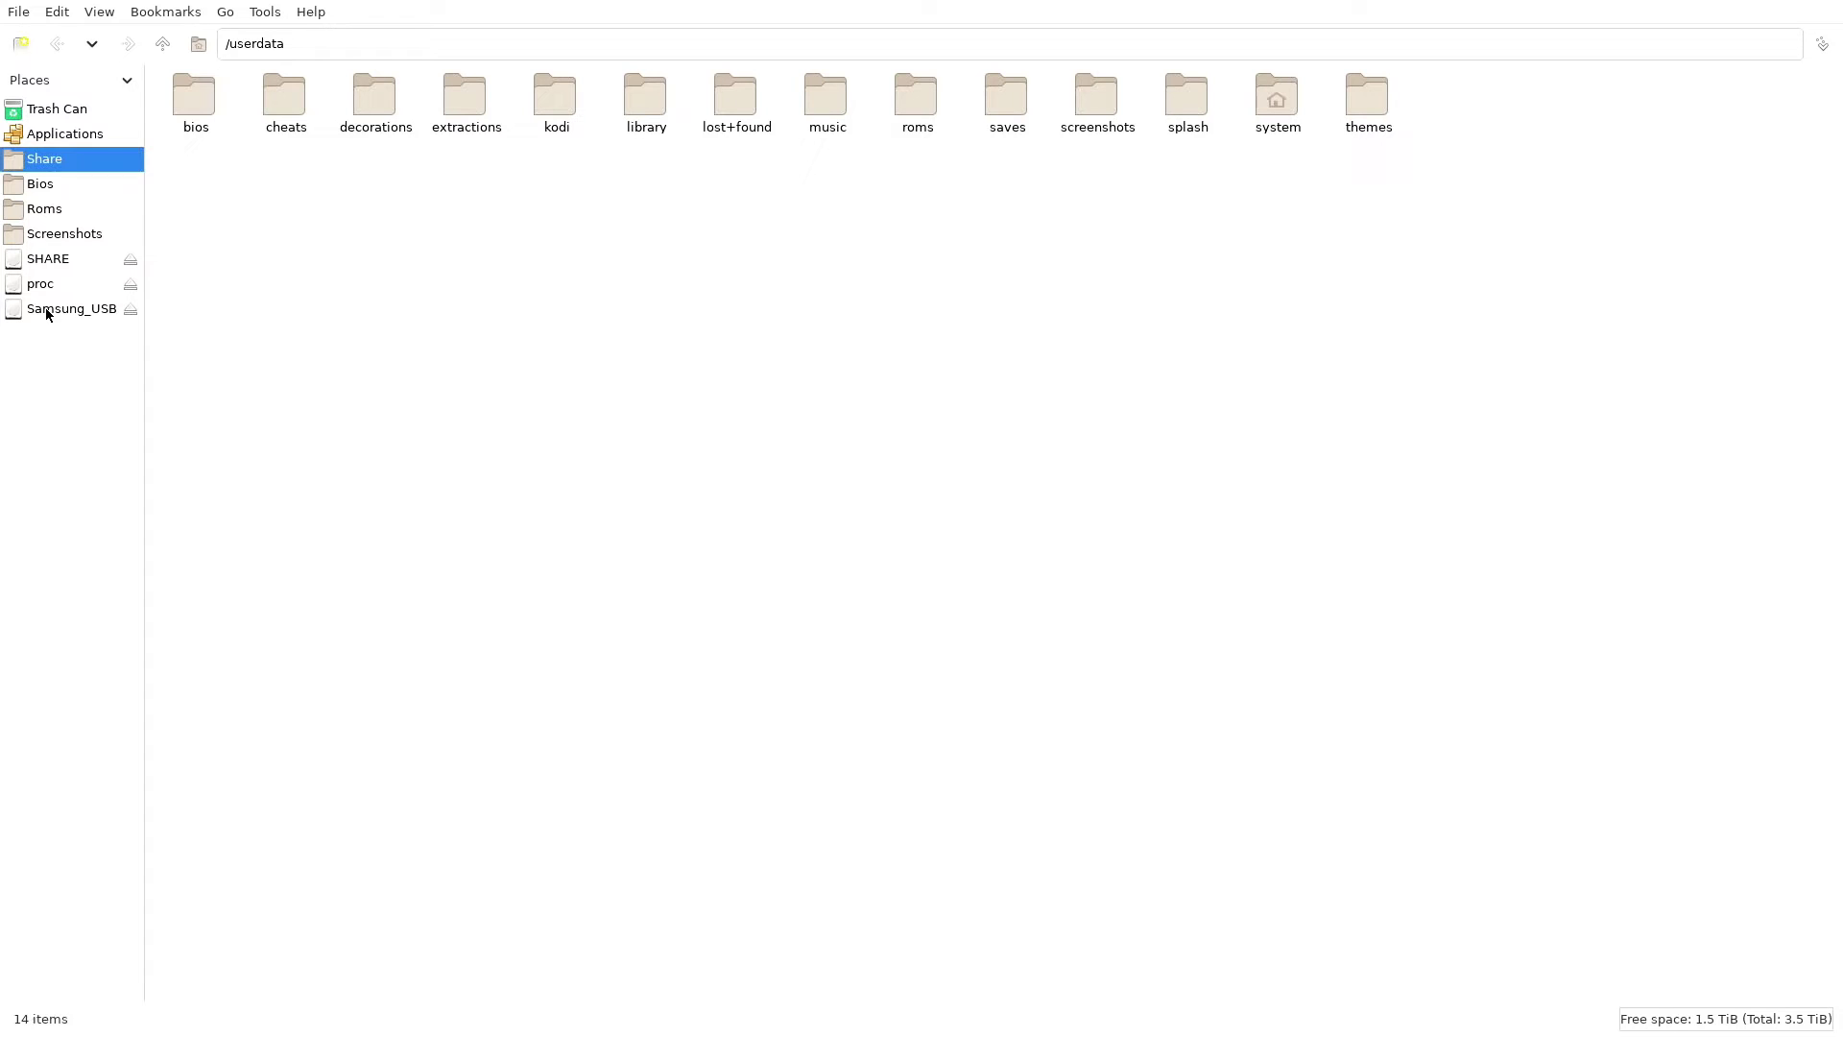
Copy Mario Kart - Double Dash!! (USA).iso from Samsung_USB and go to the roms folder.
left_click(45, 310)
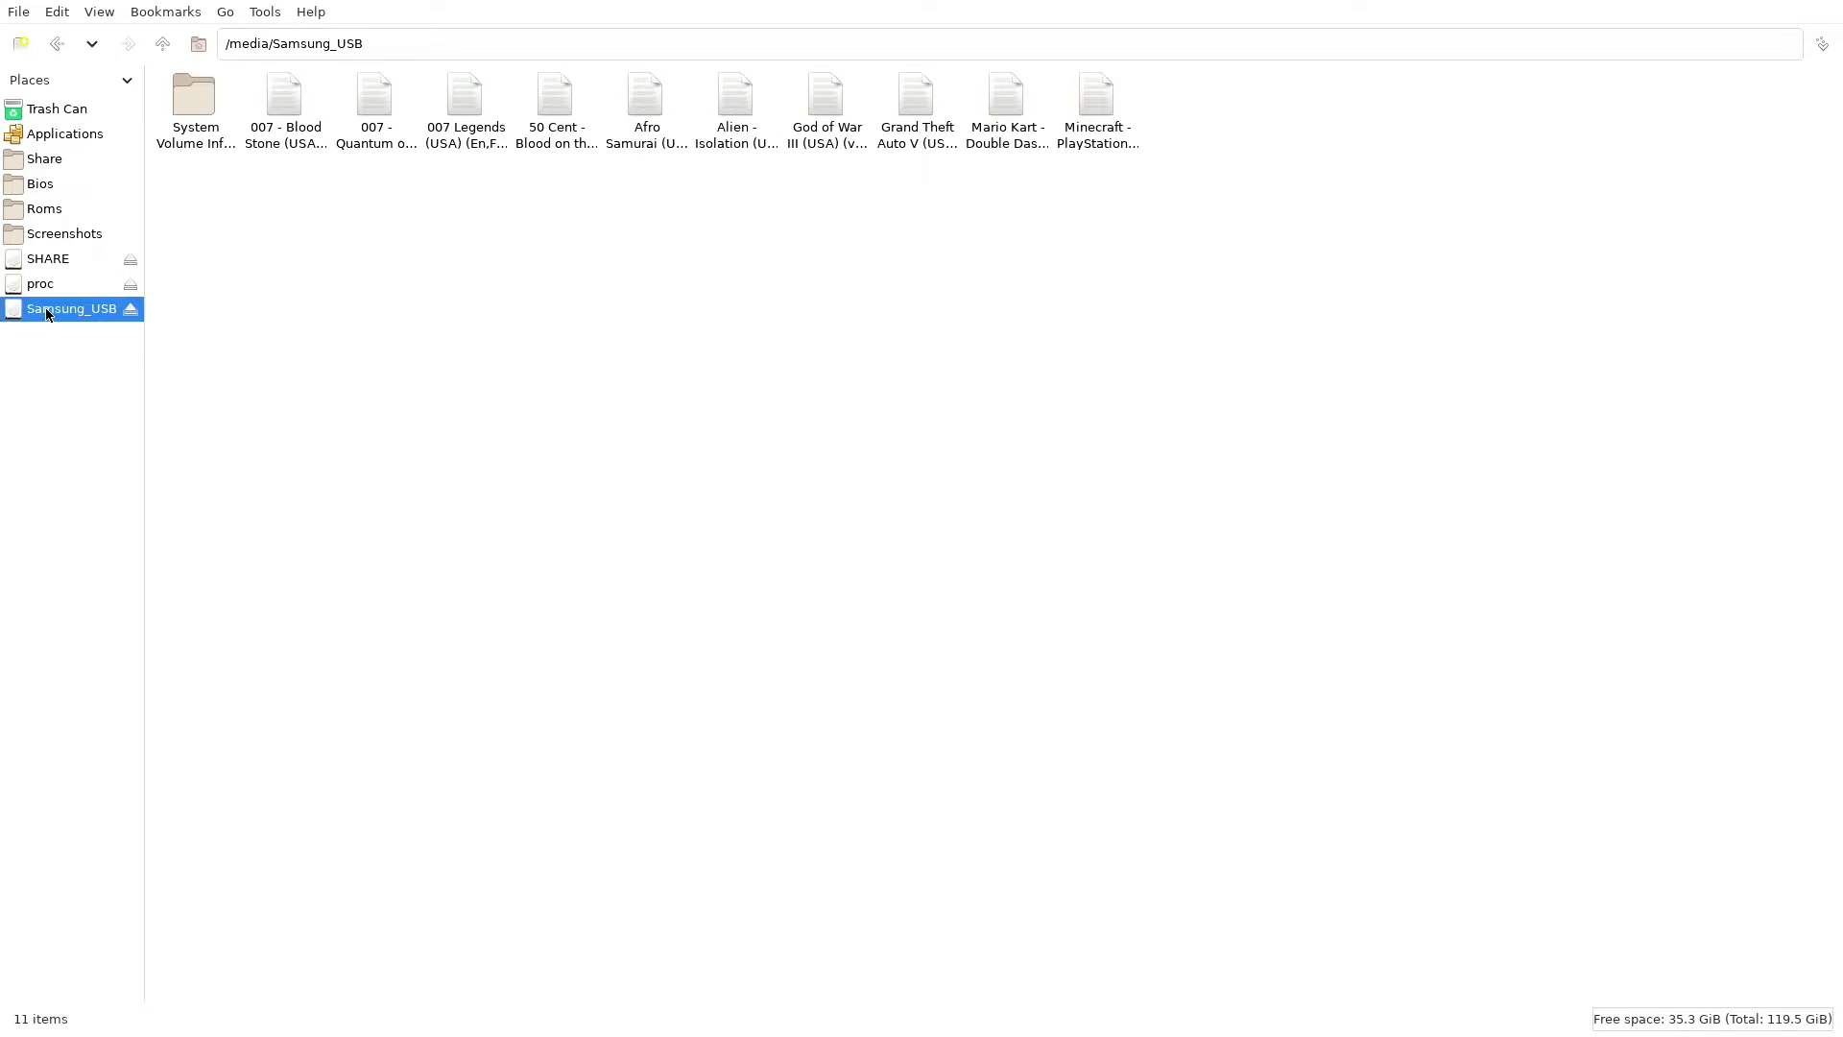
left_click(1010, 114)
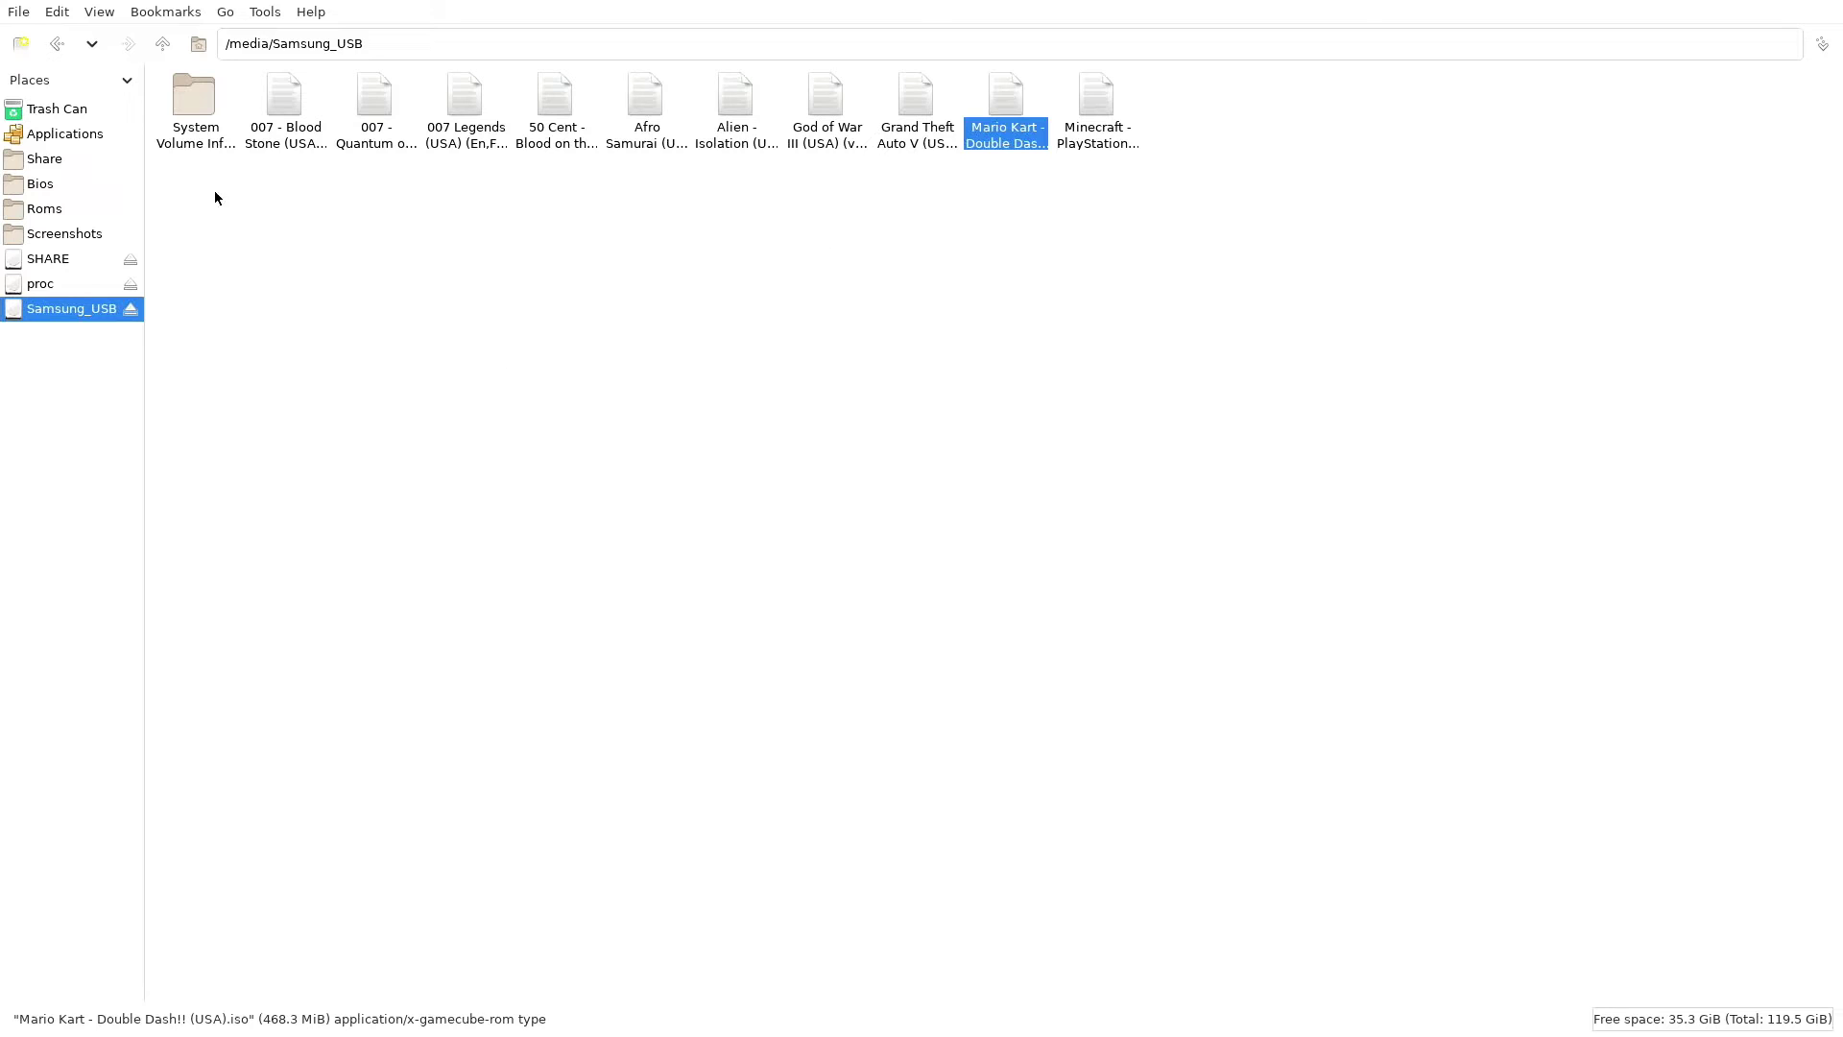
left_click_drag(1263, 131, 539, 116)
left_click(965, 331)
left_click(1001, 109)
right_click(992, 142)
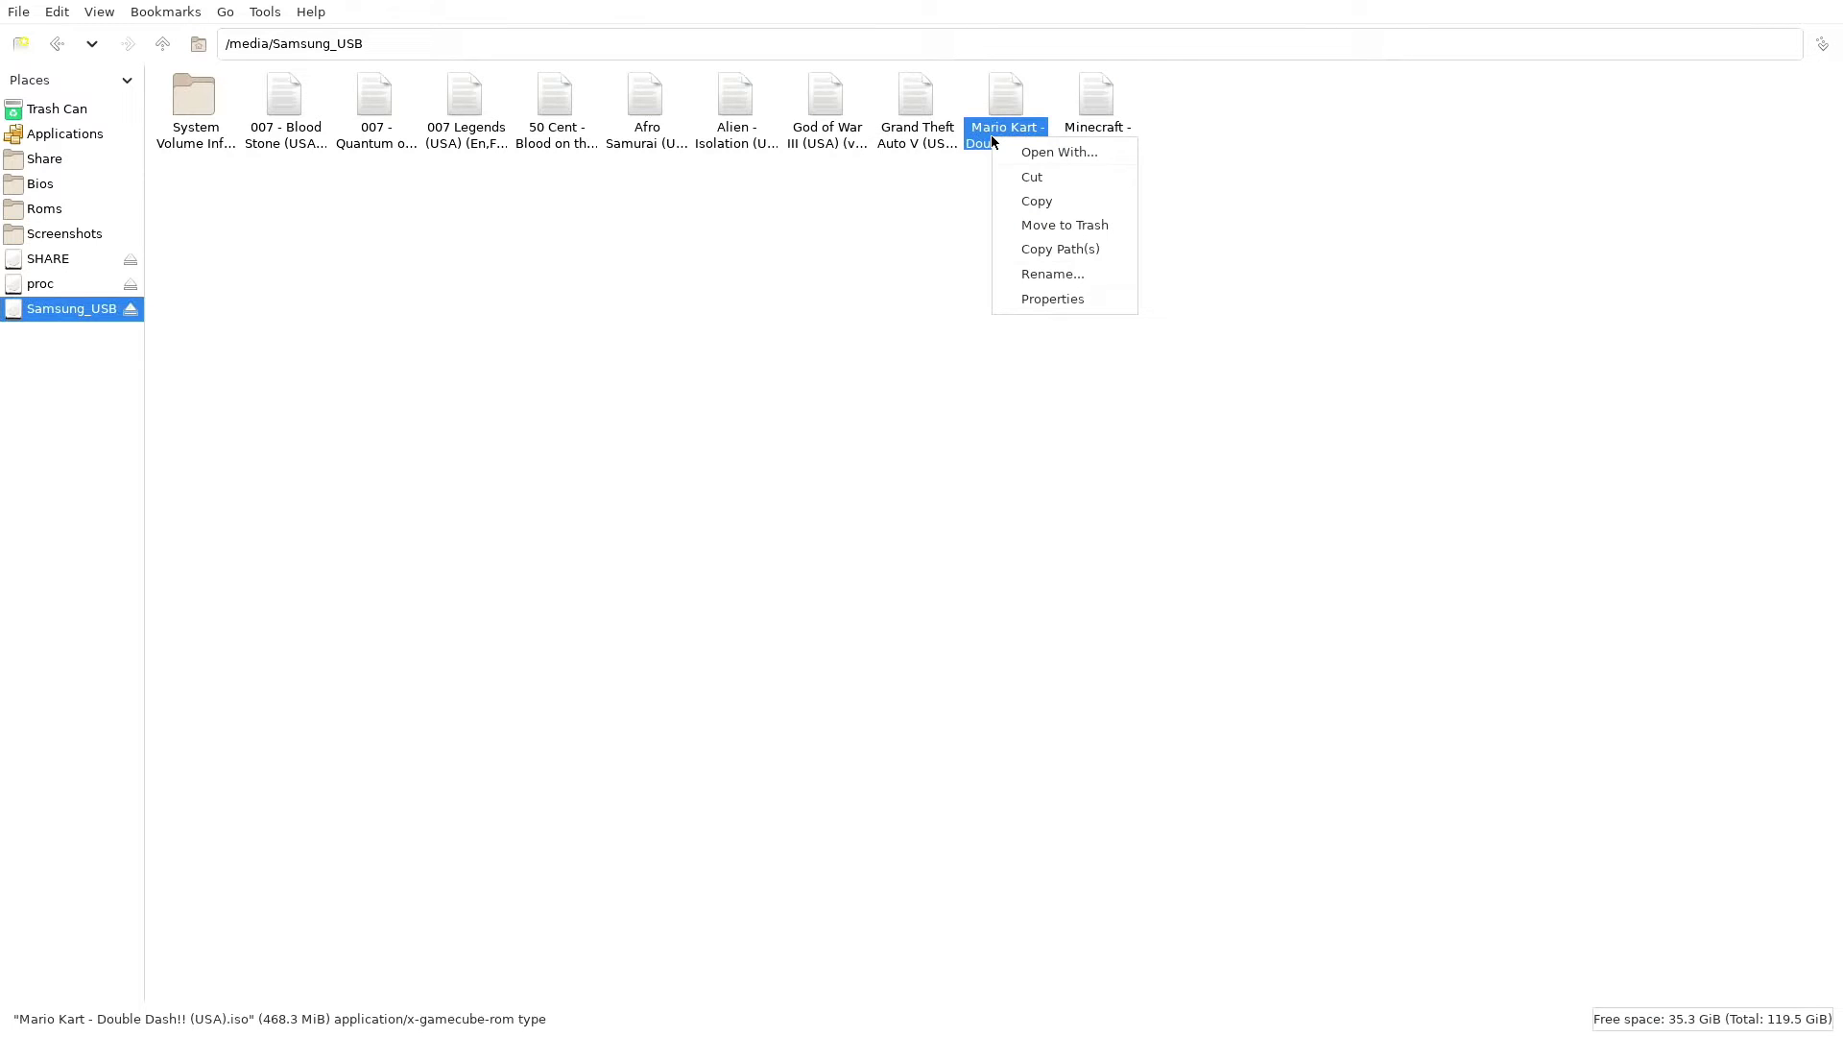
left_click(1054, 201)
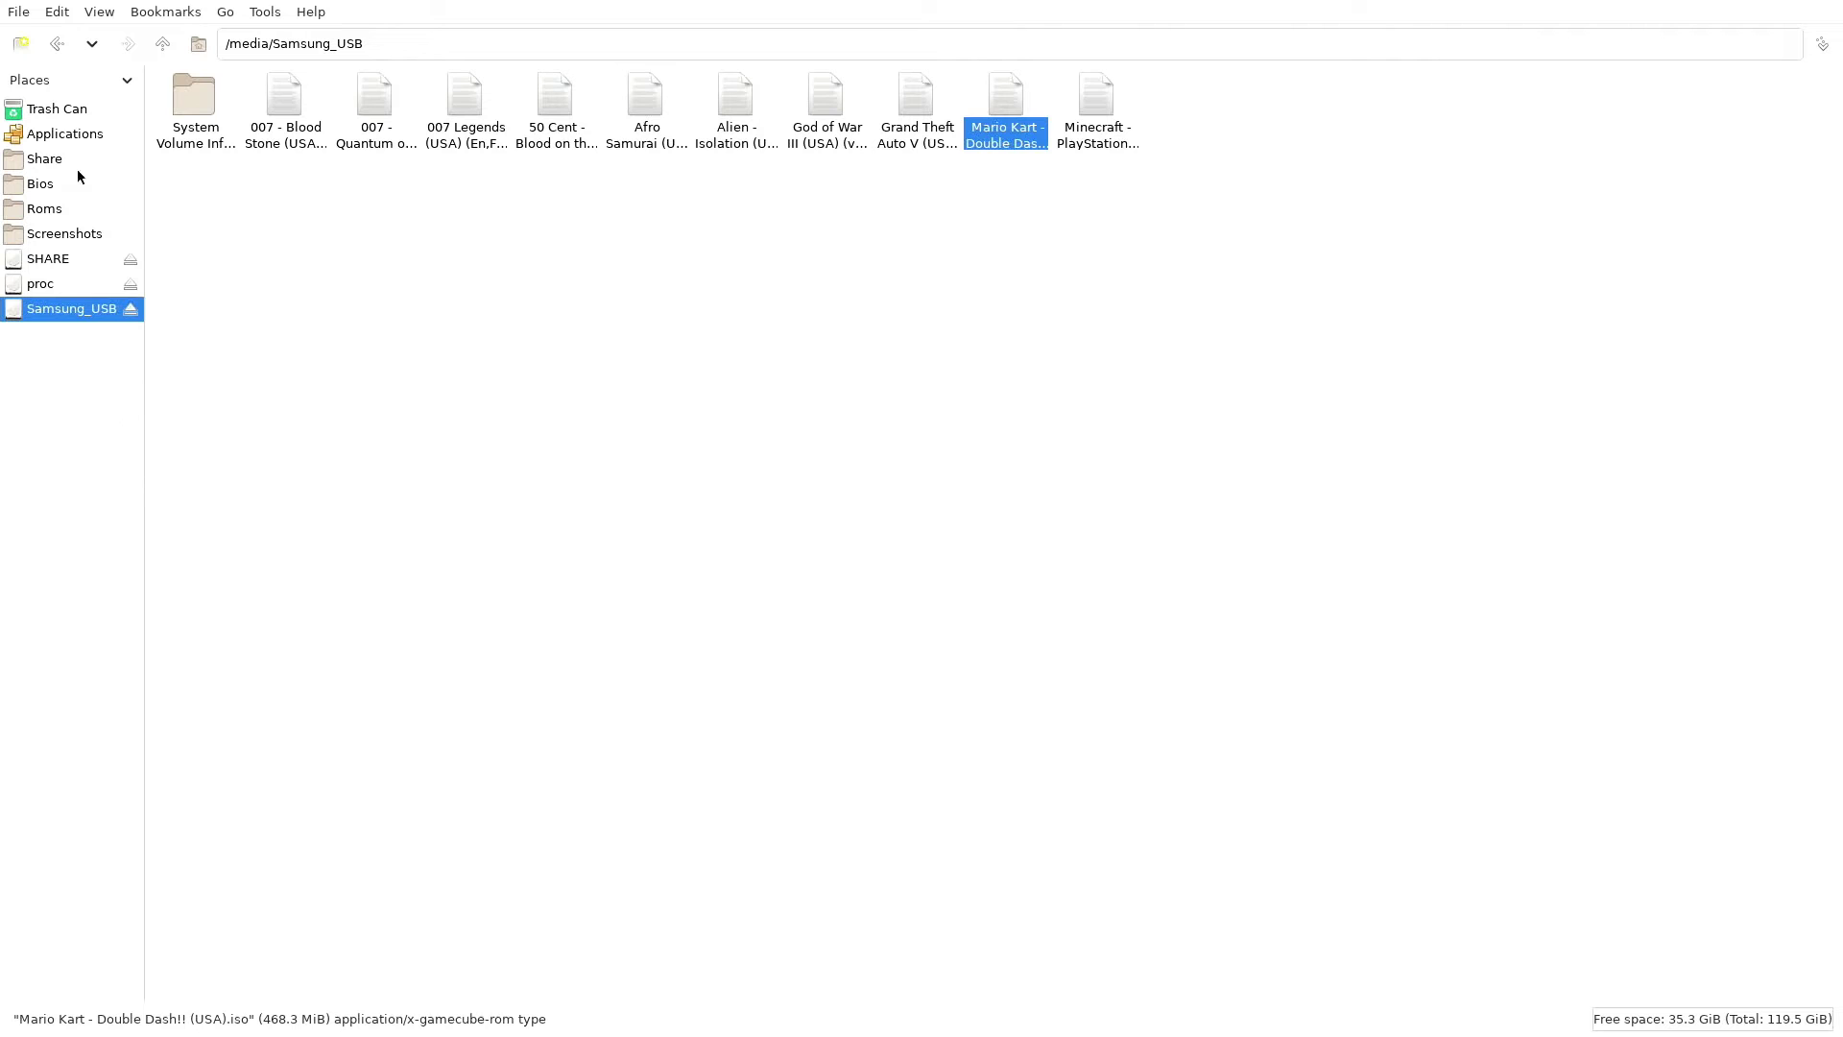
left_click(48, 212)
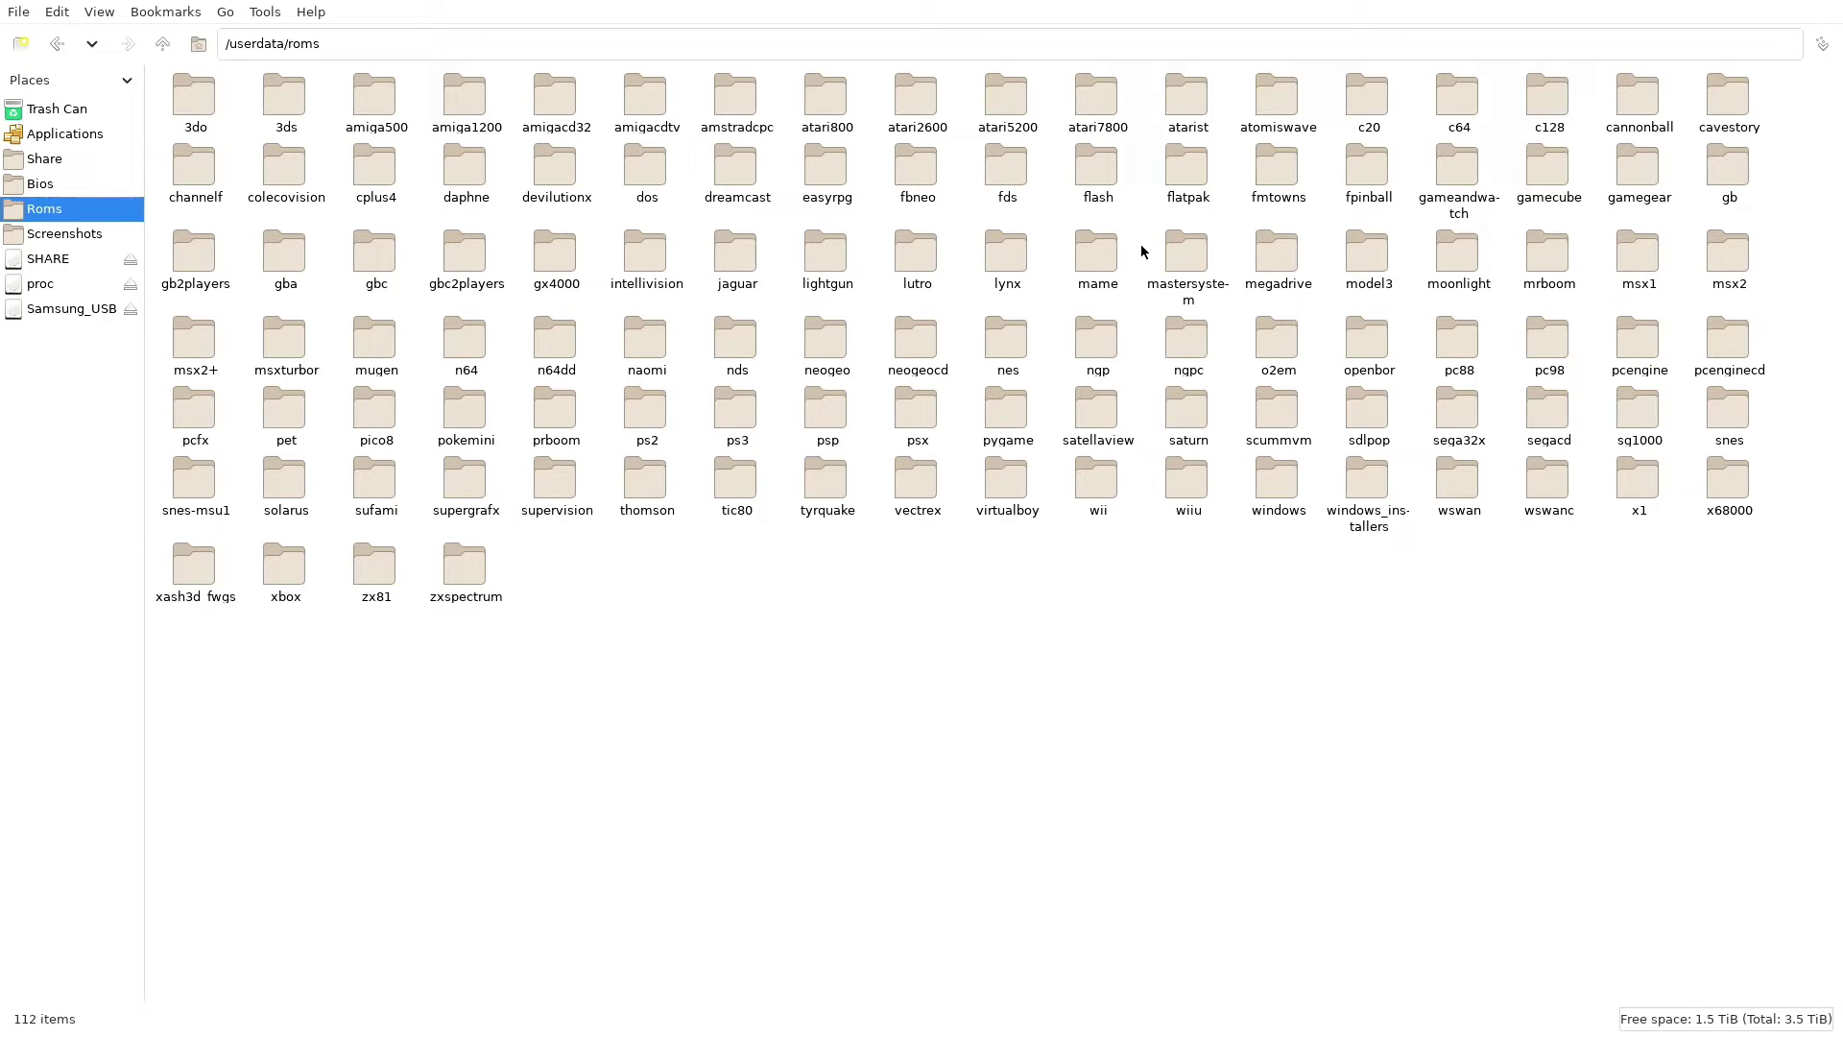
Paste the Mario Kart ISO into the gamecube roms folder, then close the file manager.
double_click(1543, 180)
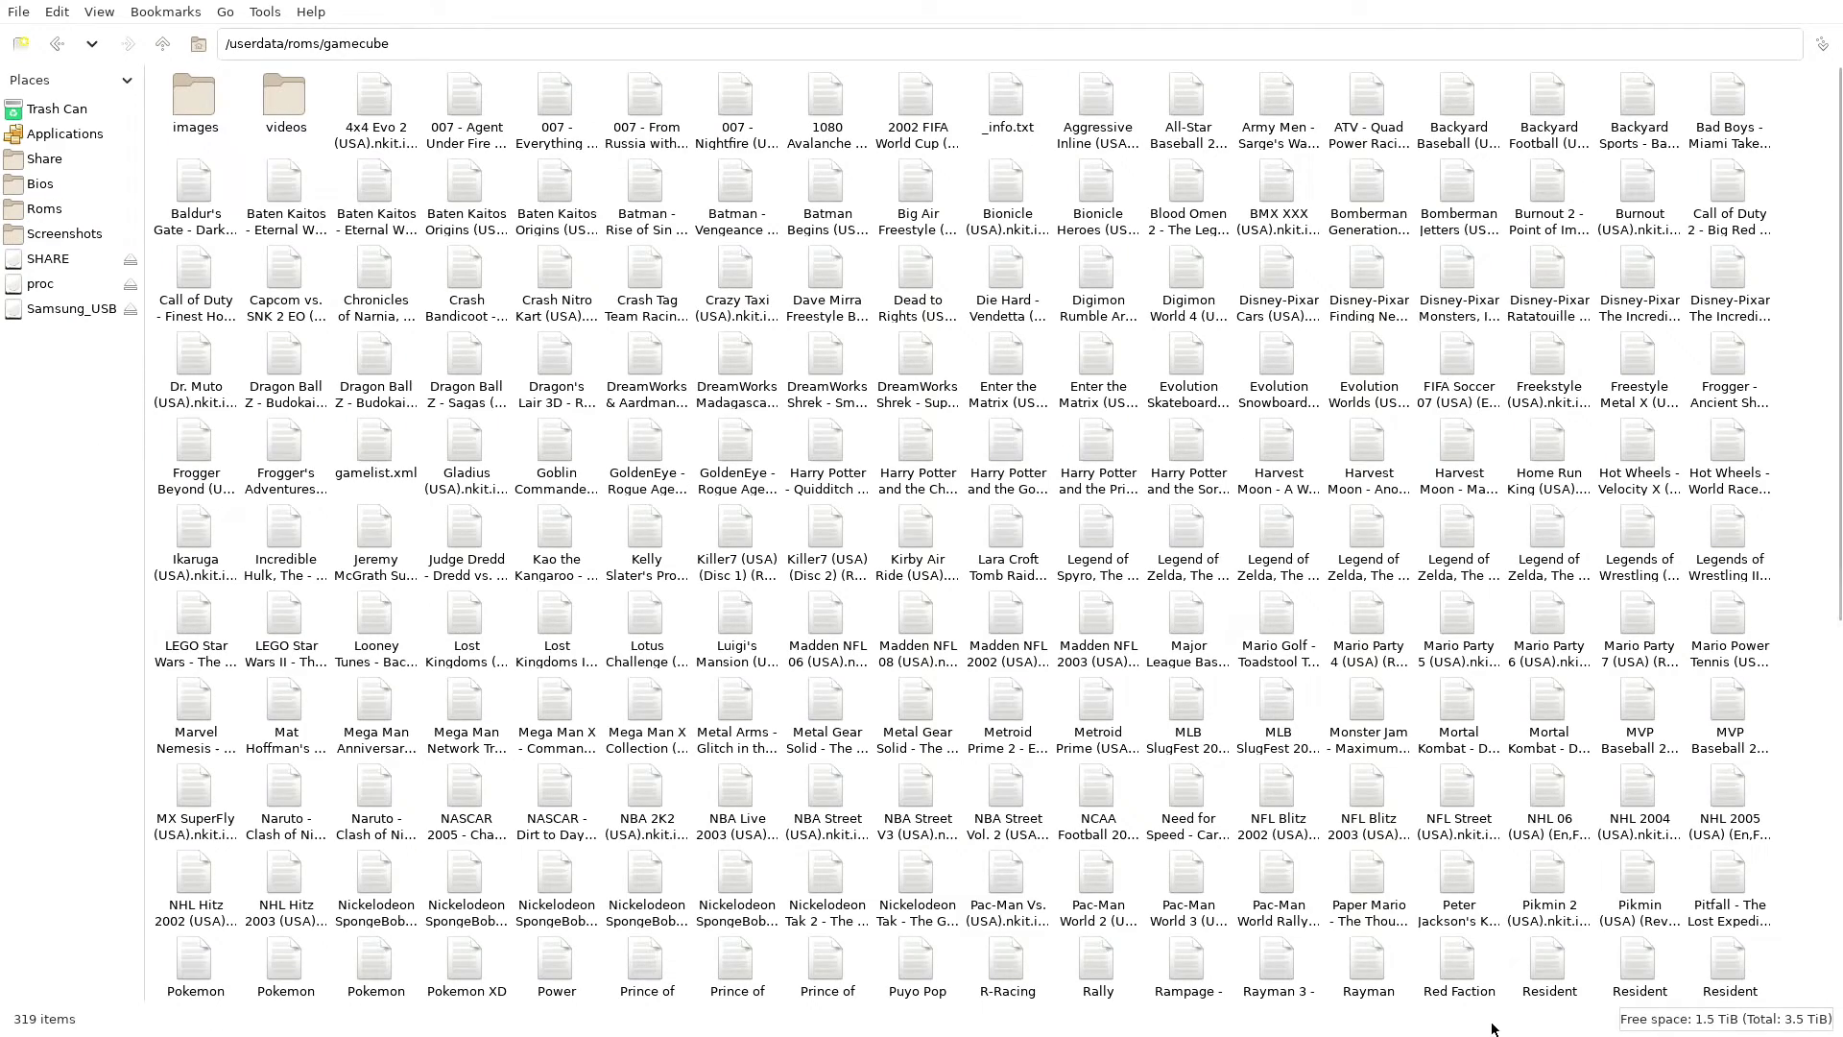
scroll(1388, 859, "down", 7)
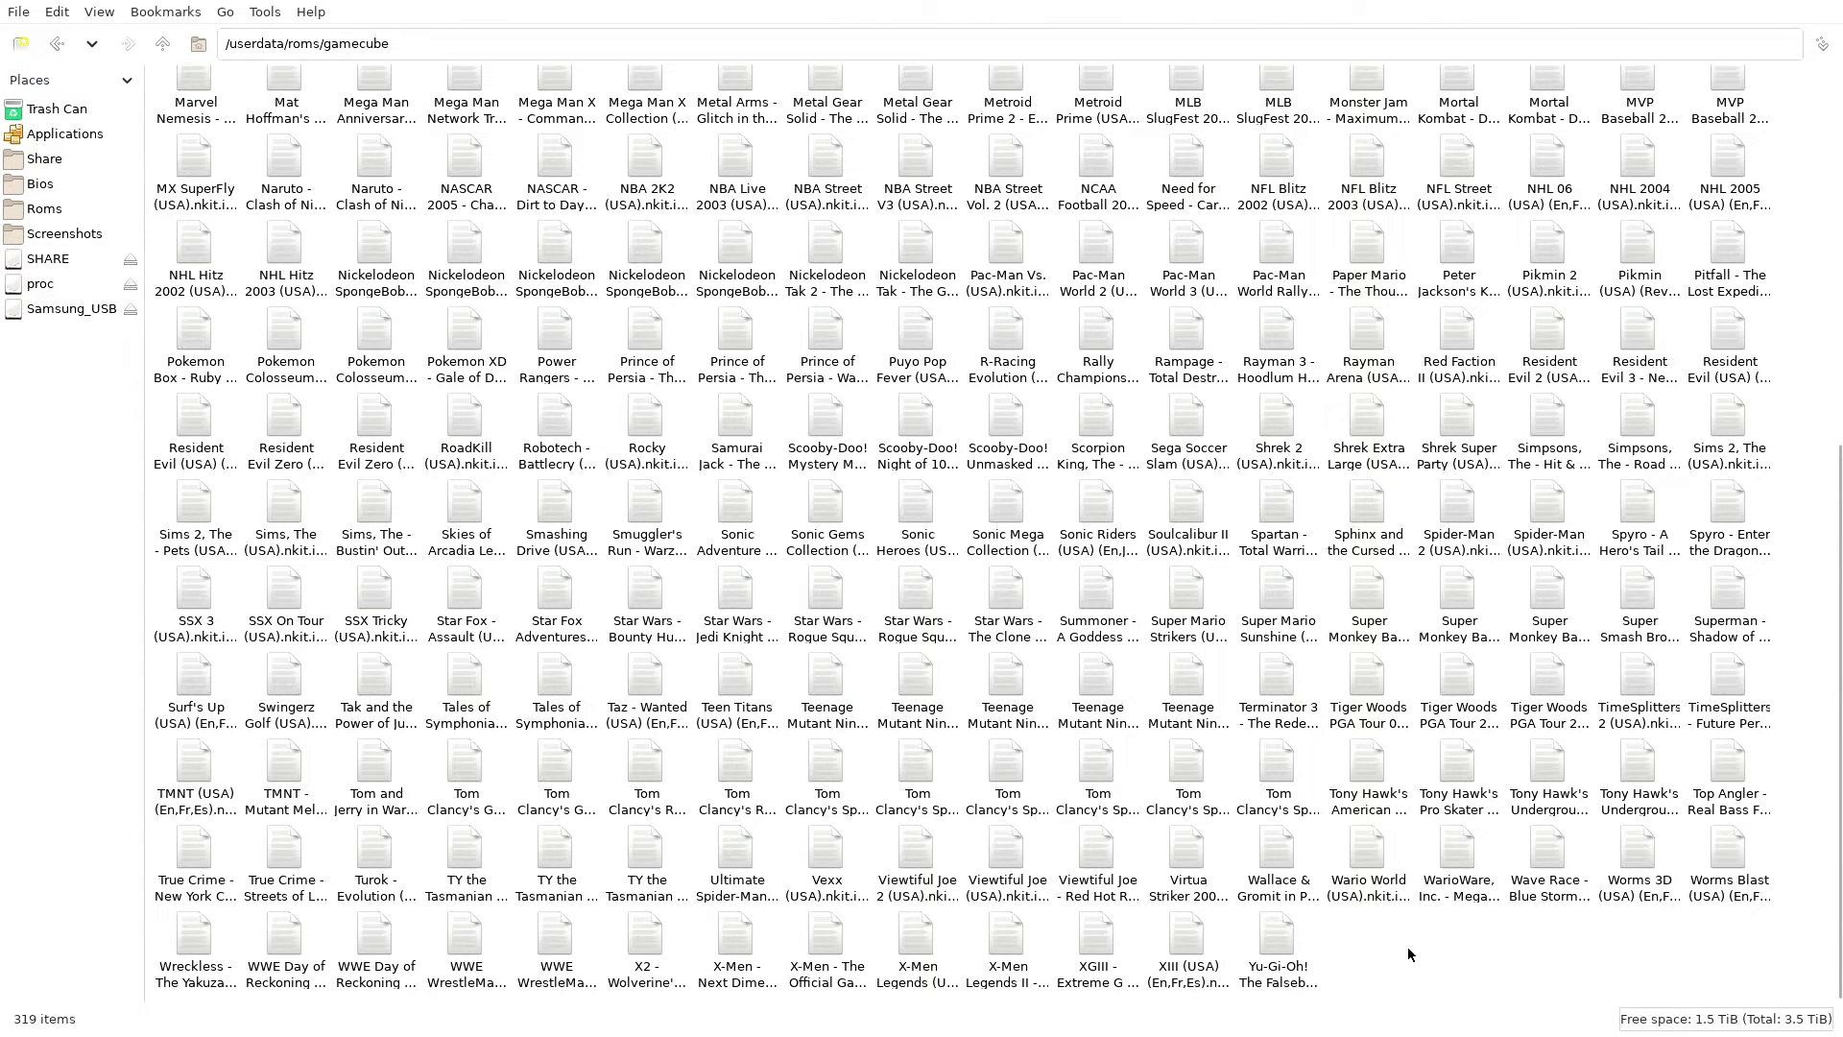
right_click(1462, 963)
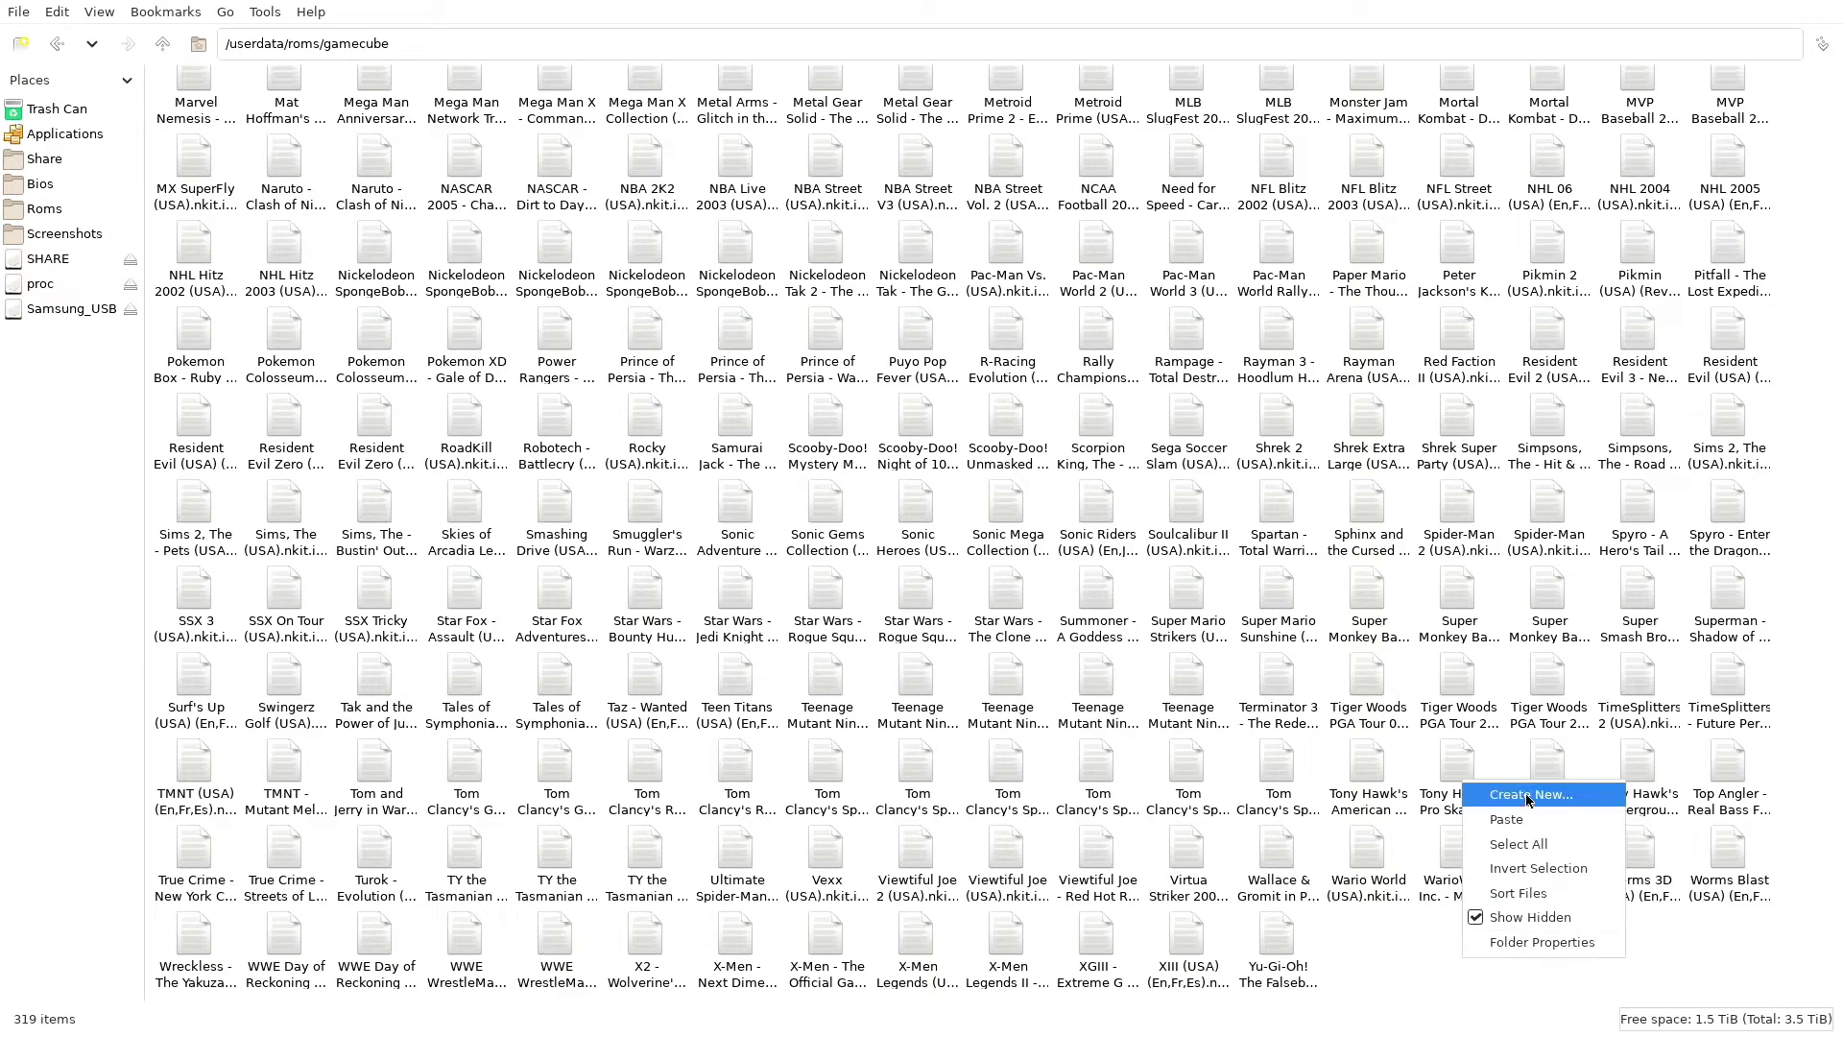
left_click(1506, 819)
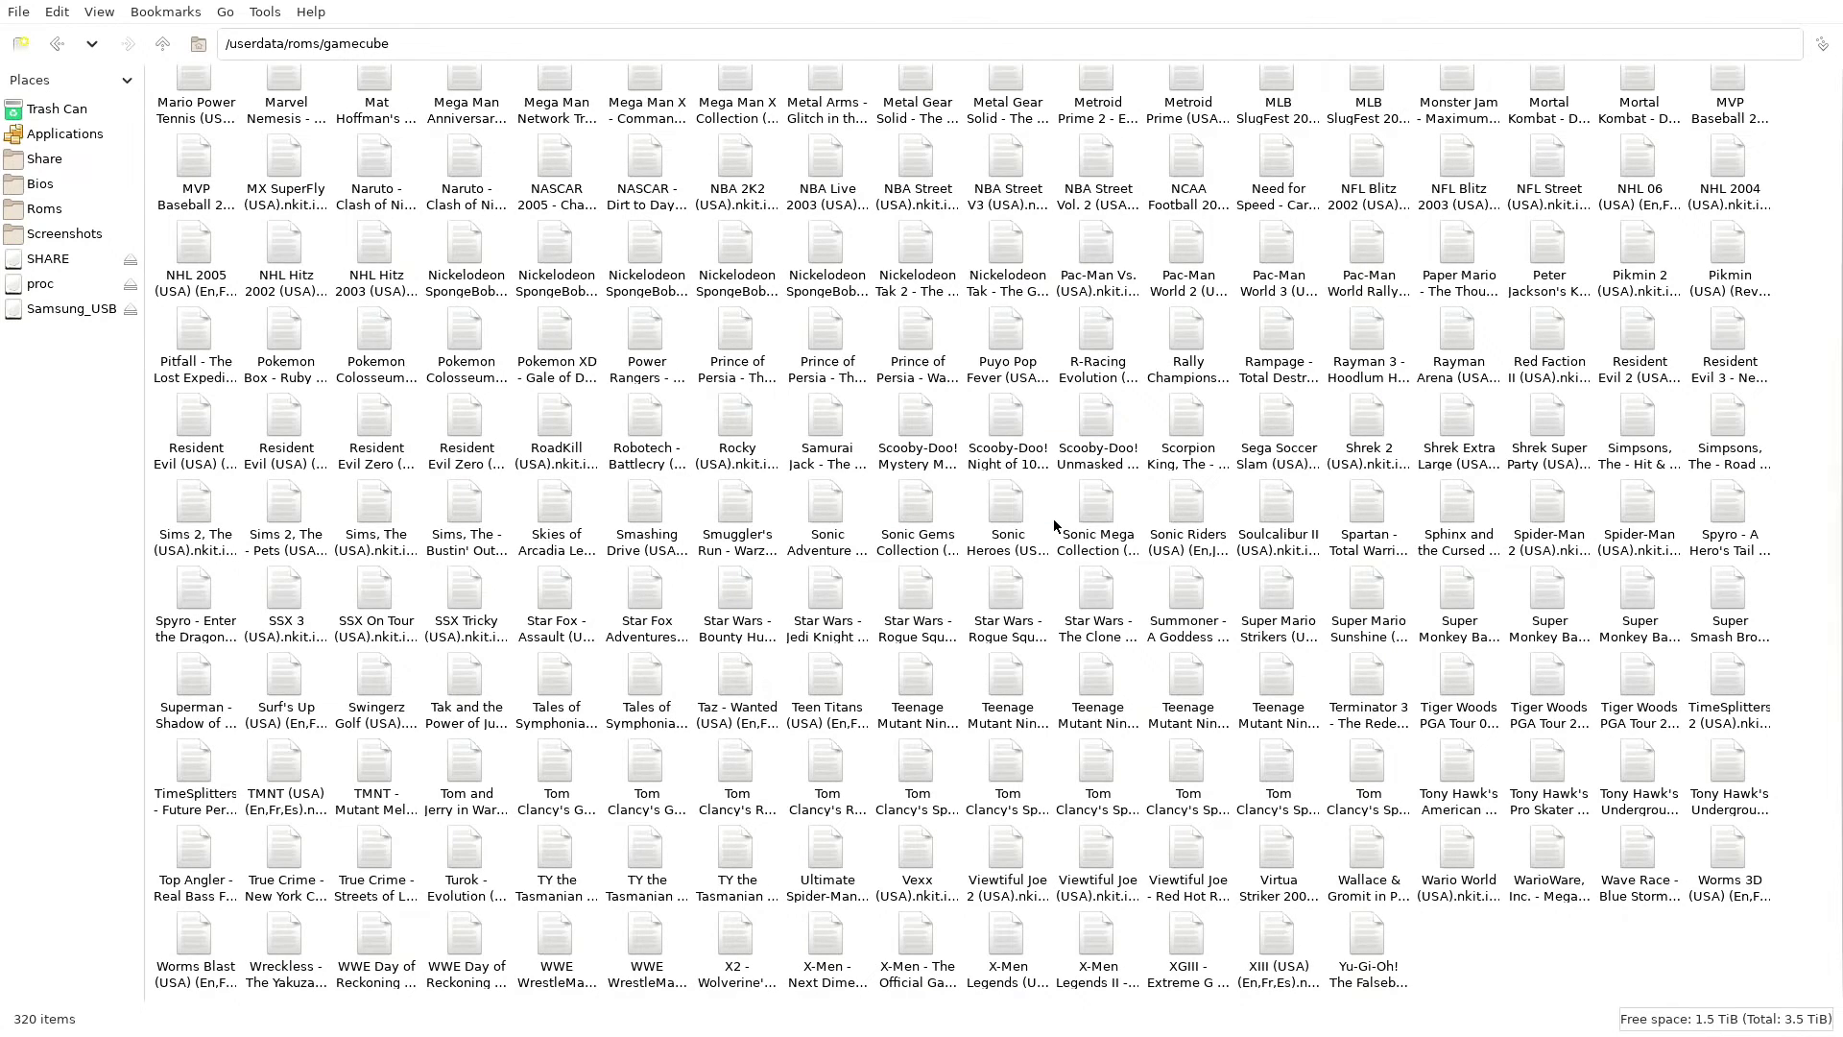
scroll(1053, 521, "up", 6)
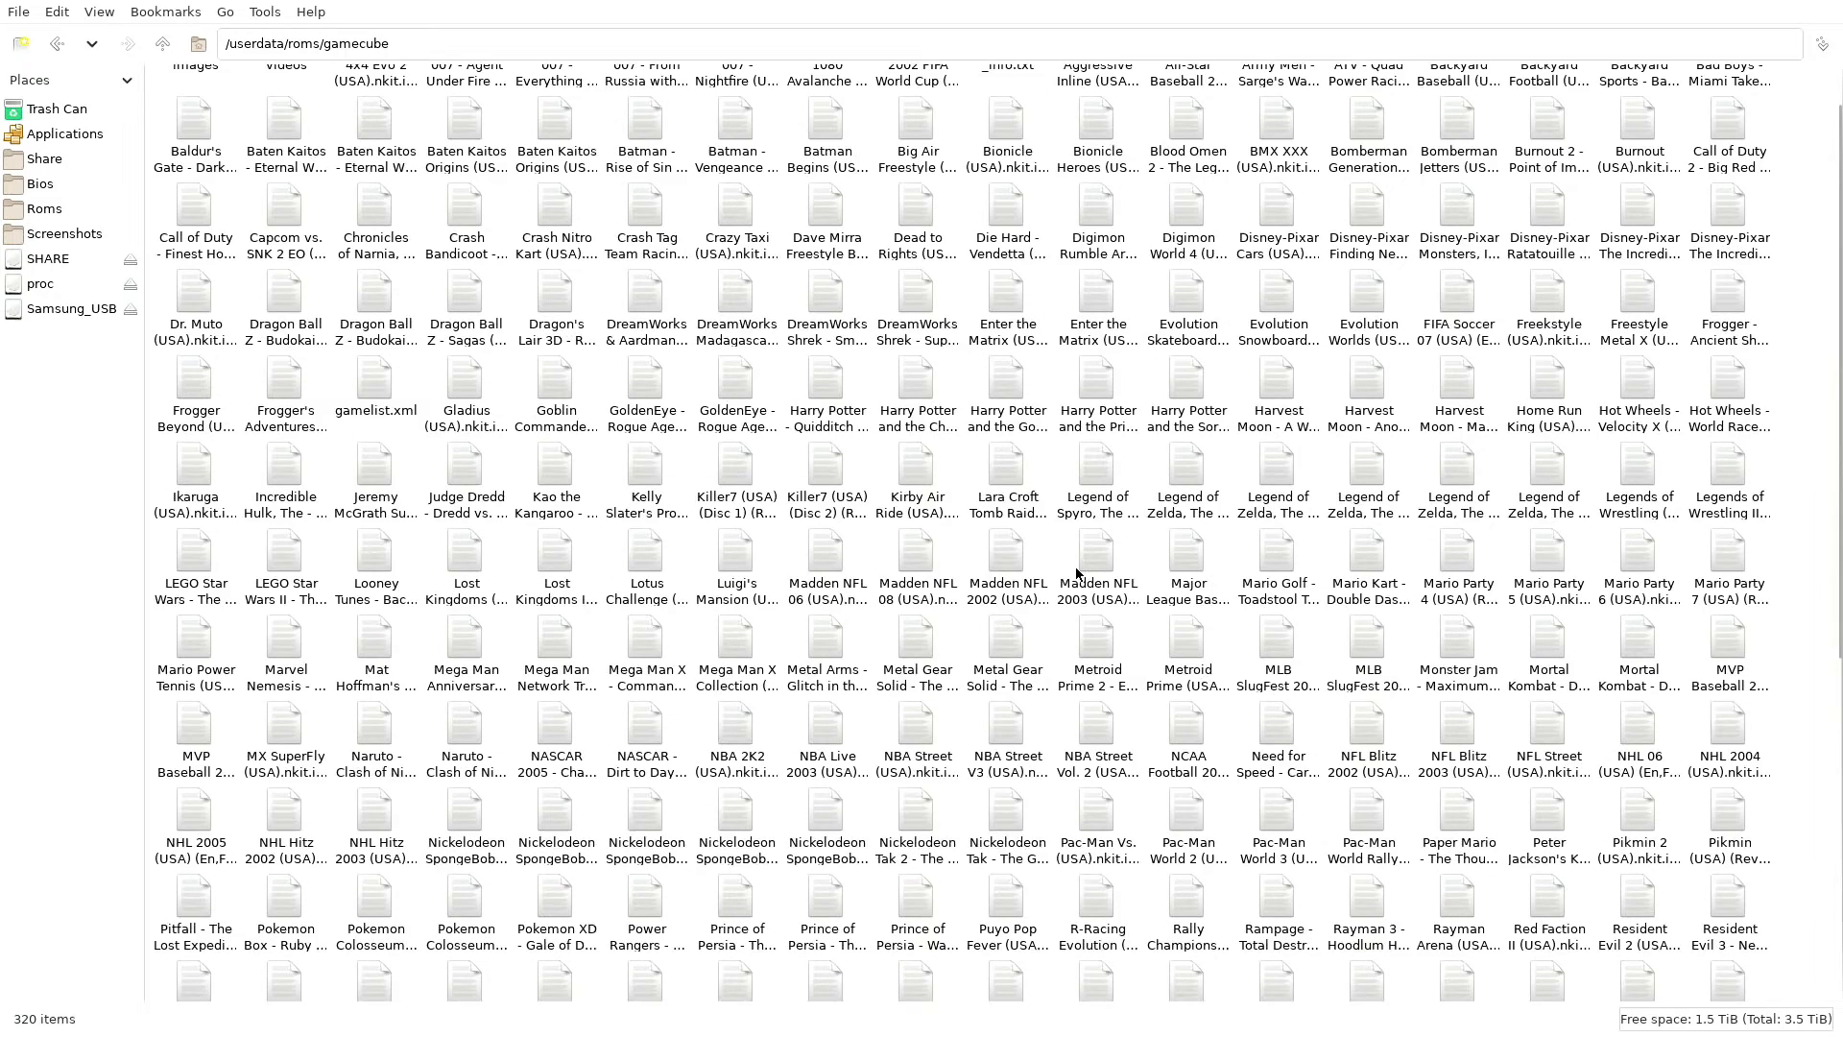
scroll(1077, 574, "up", 1)
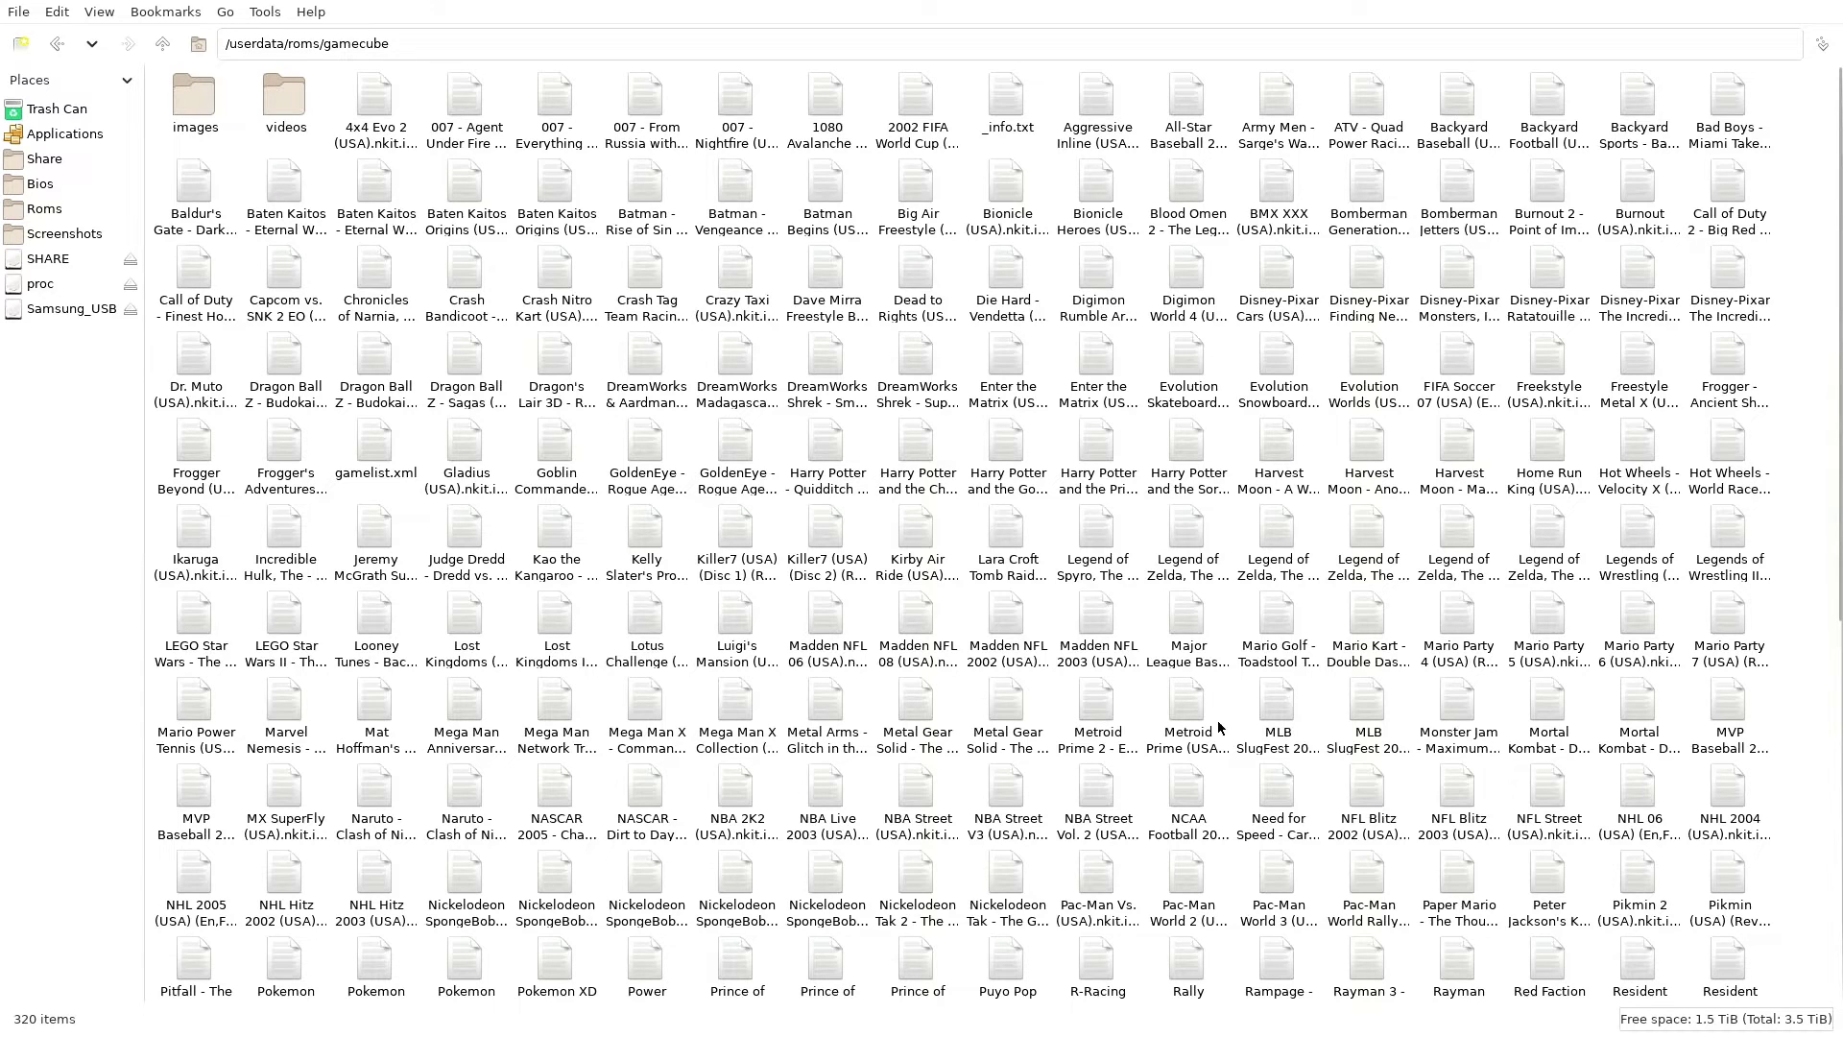
left_click(1364, 633)
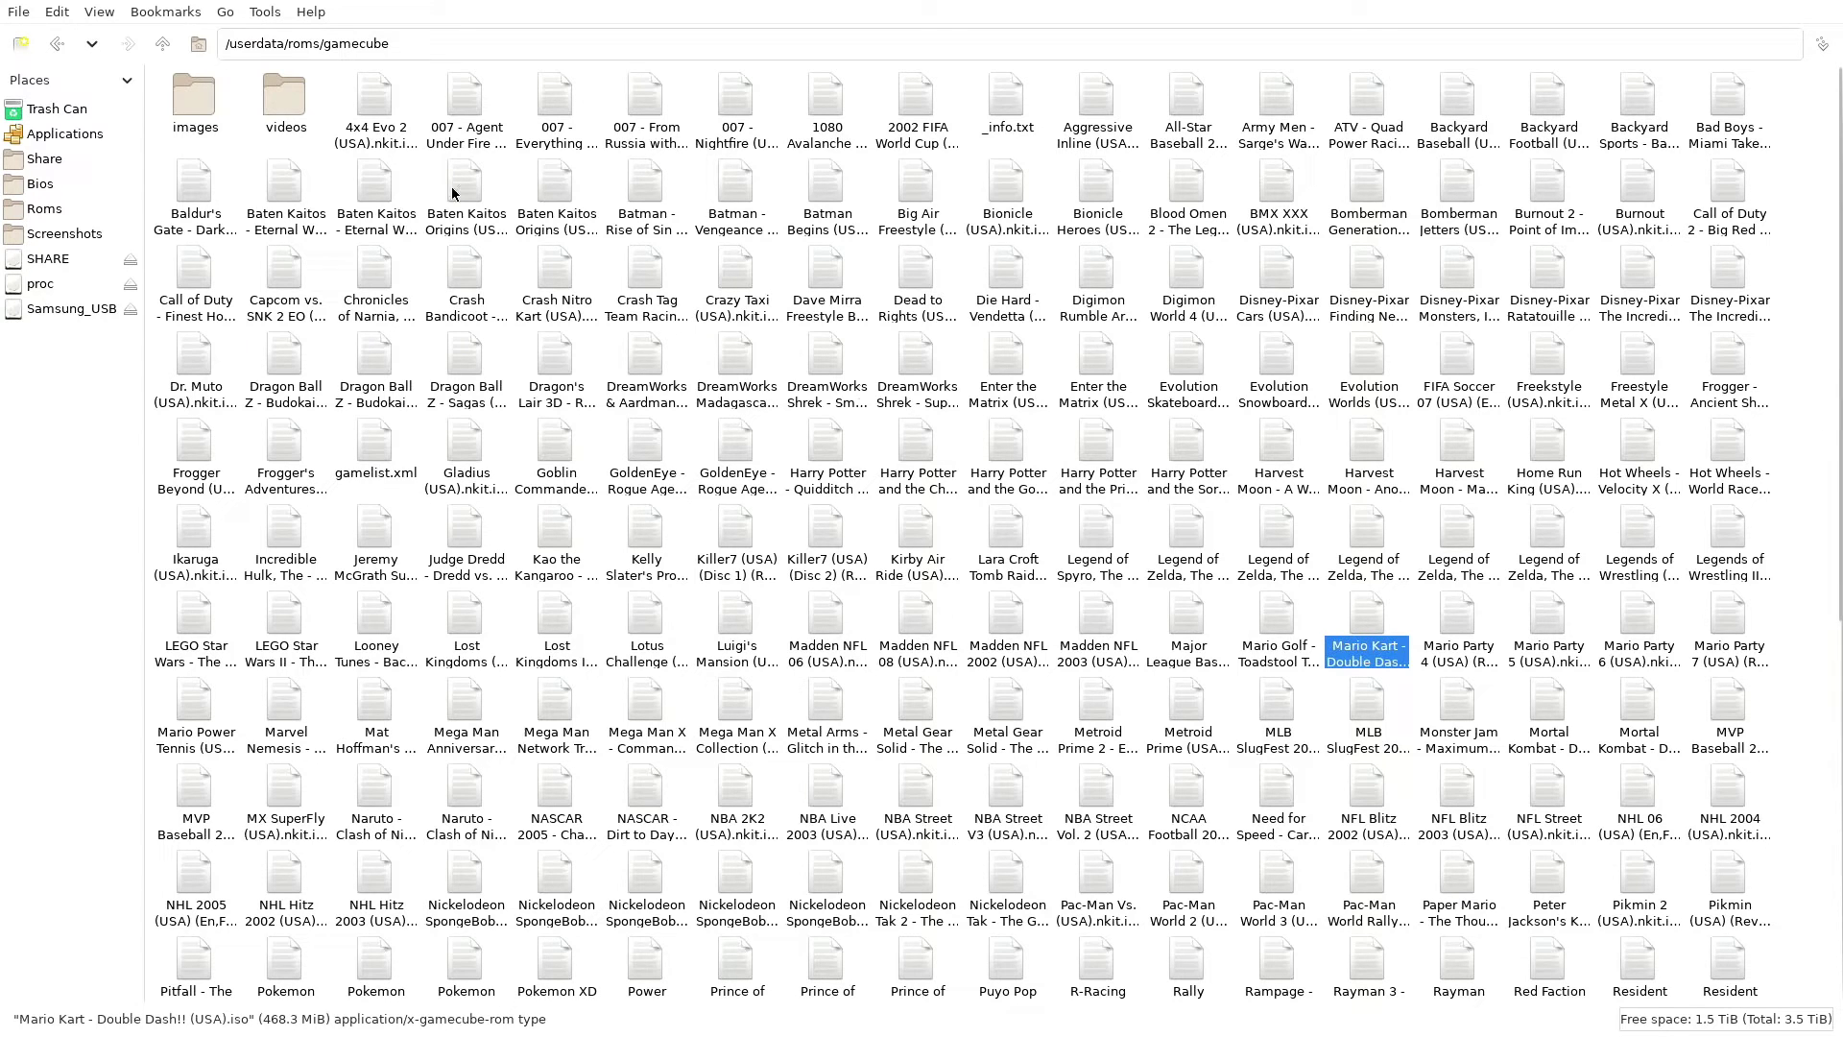
left_click(14, 12)
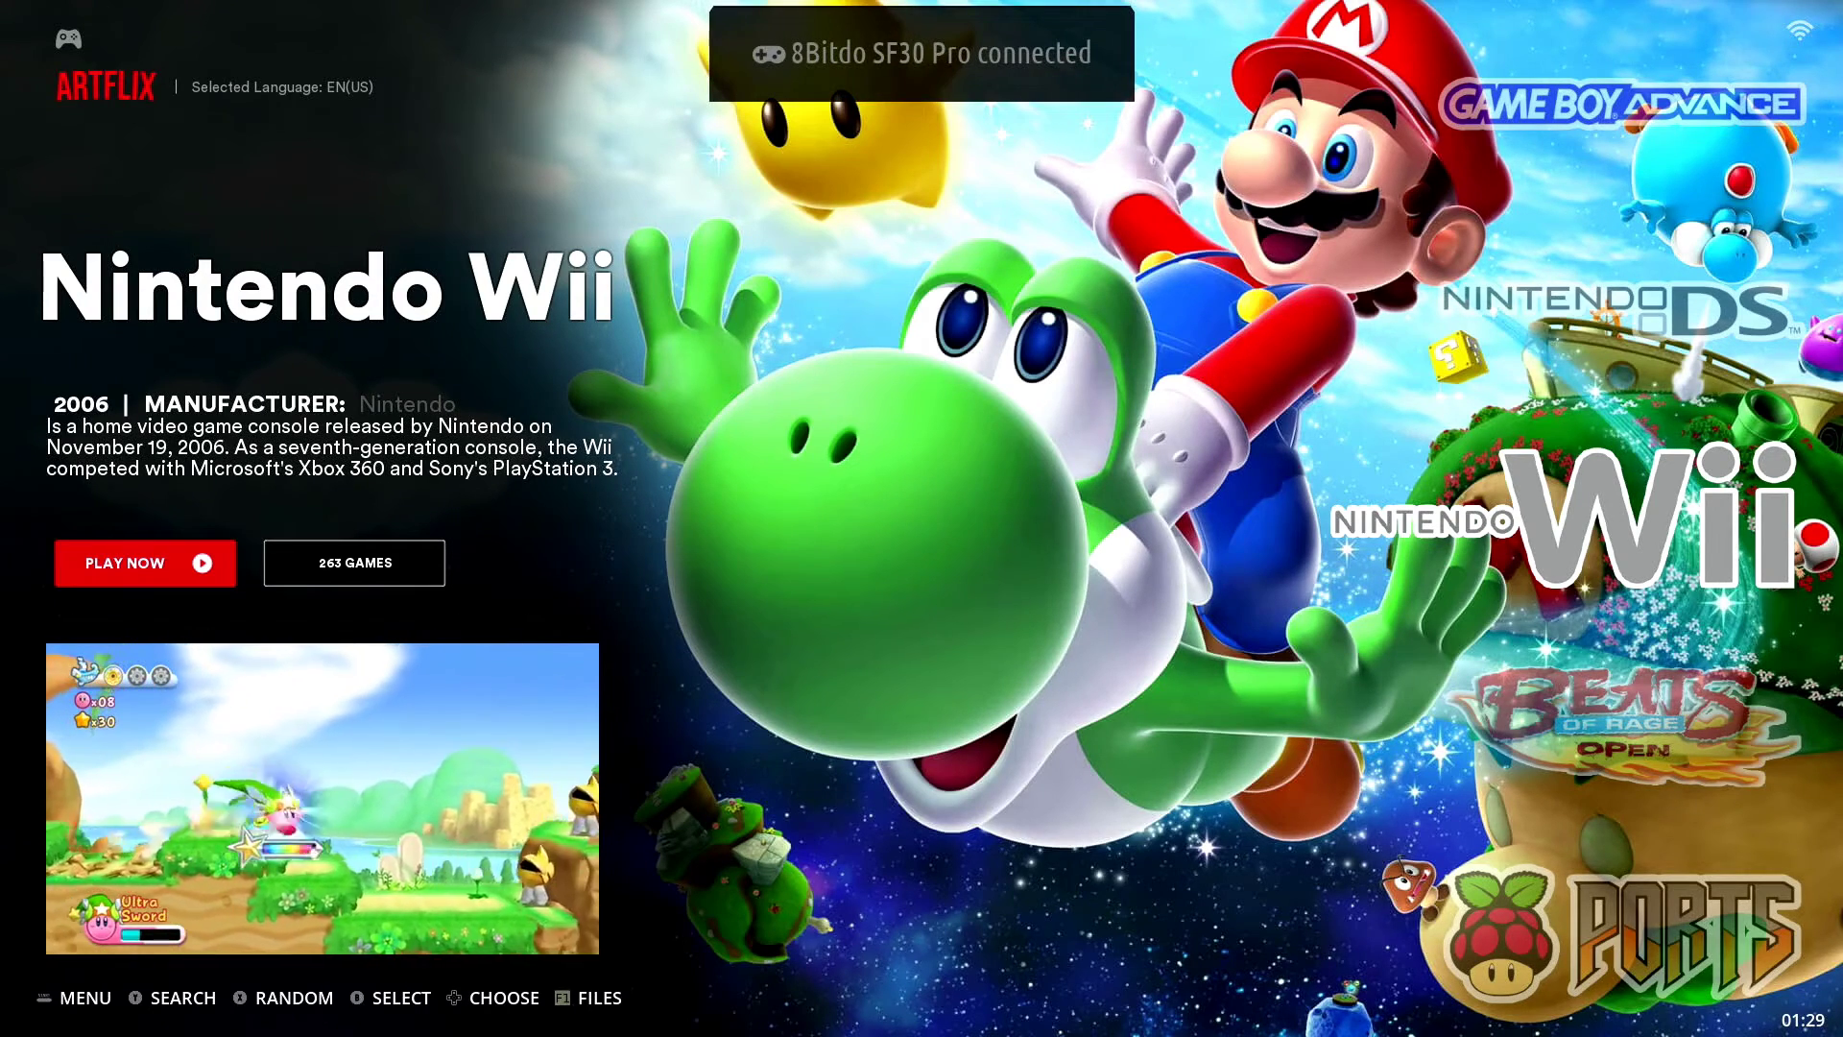
Run Update Games Lists from the Main Menu's Games Settings and confirm with YES.
key("Escape")
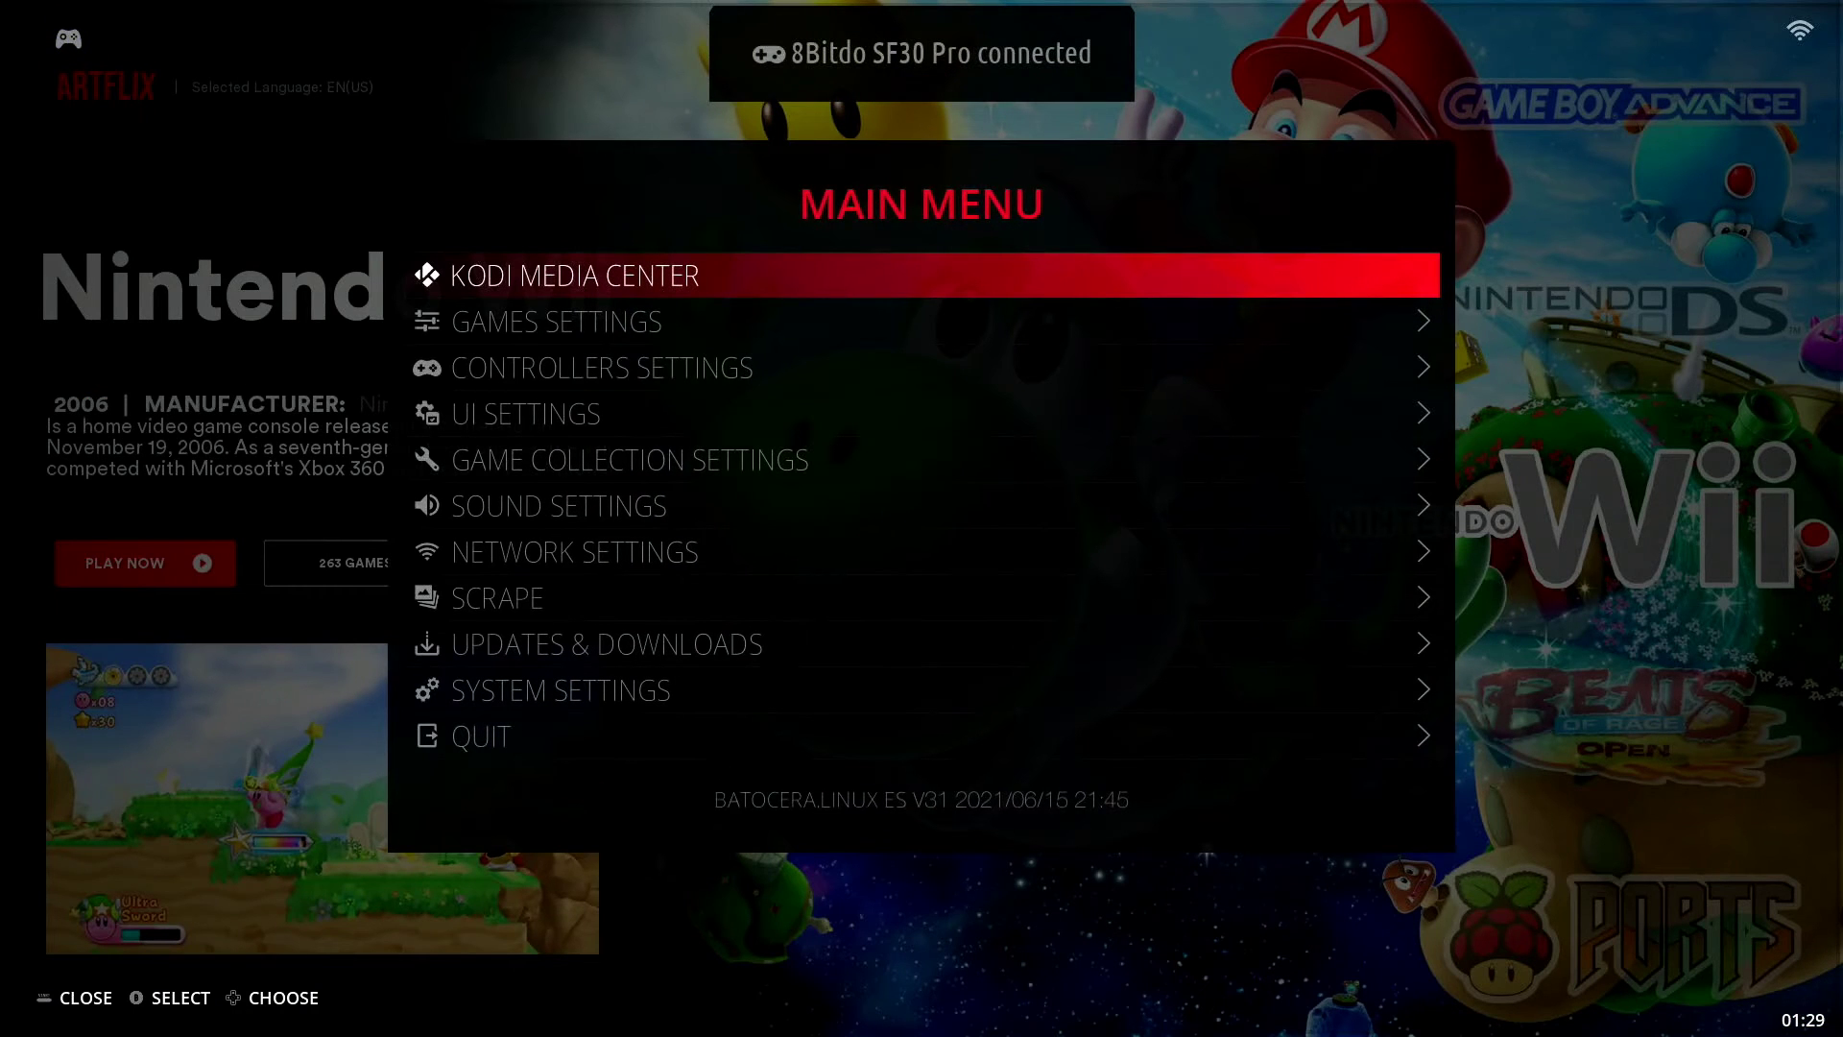
key("Down")
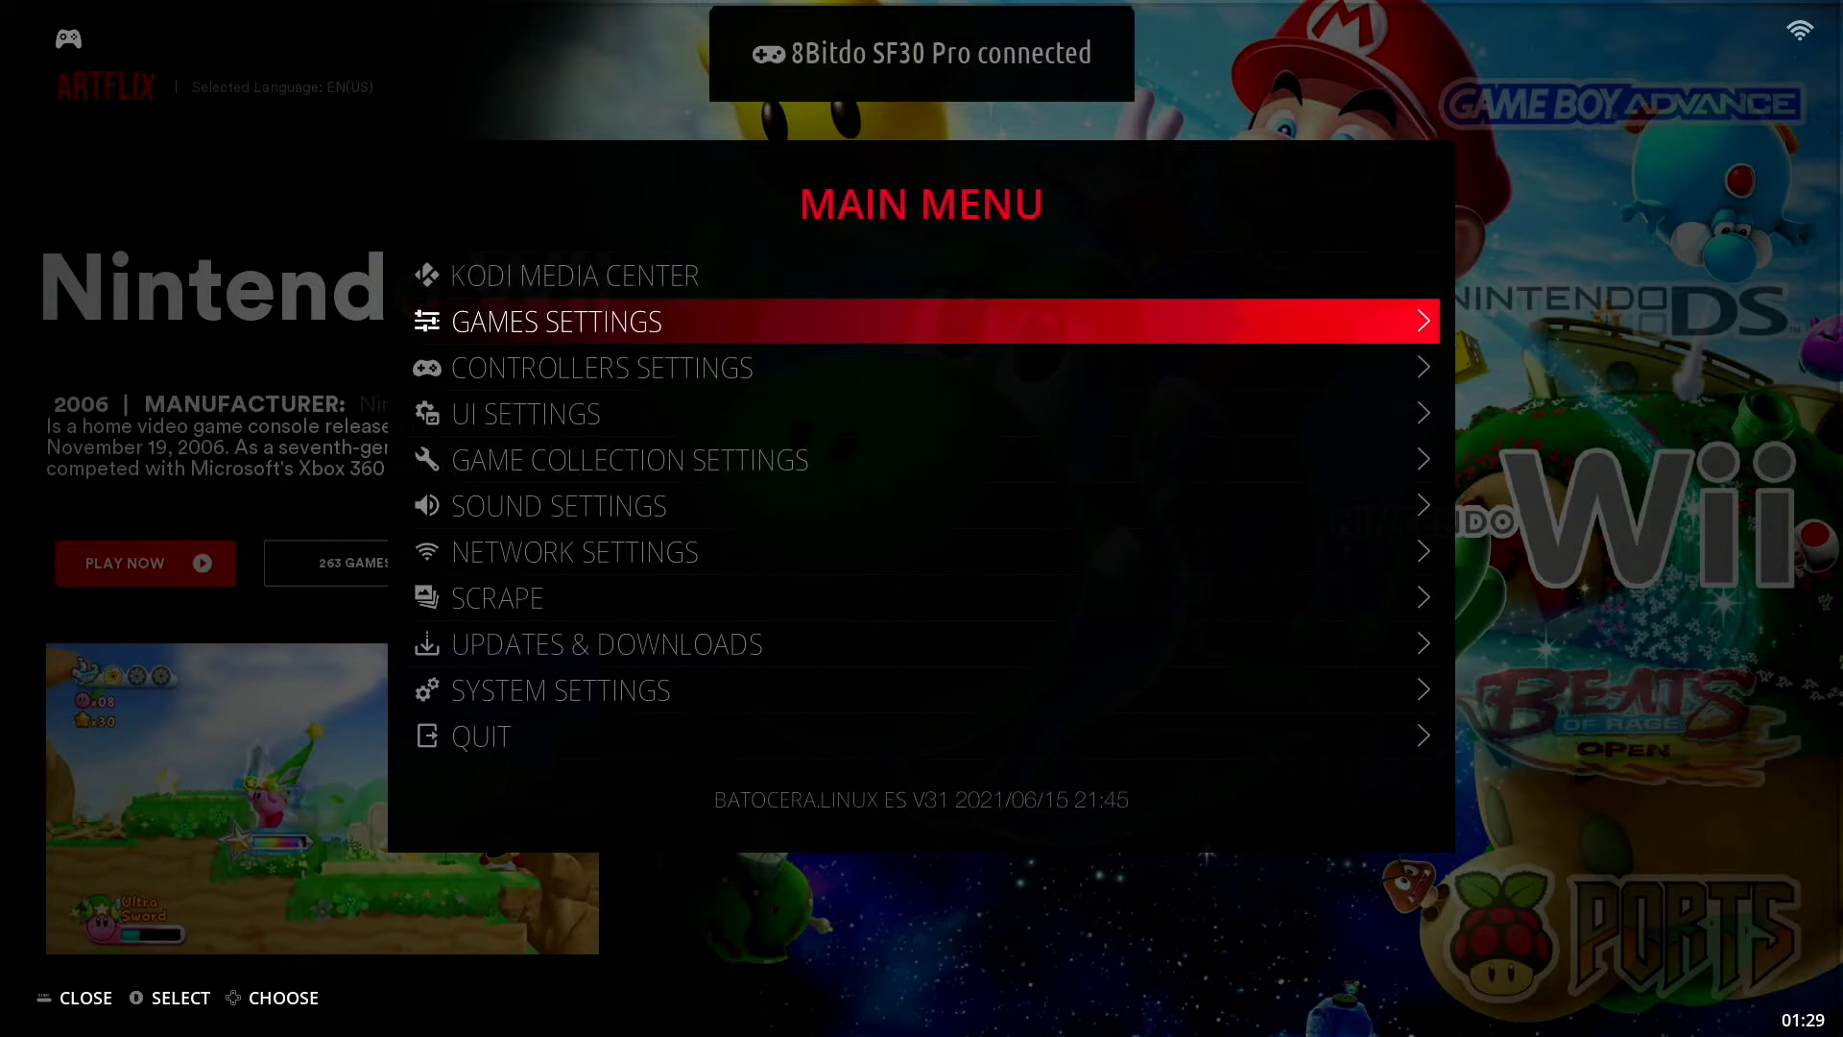
key("Return")
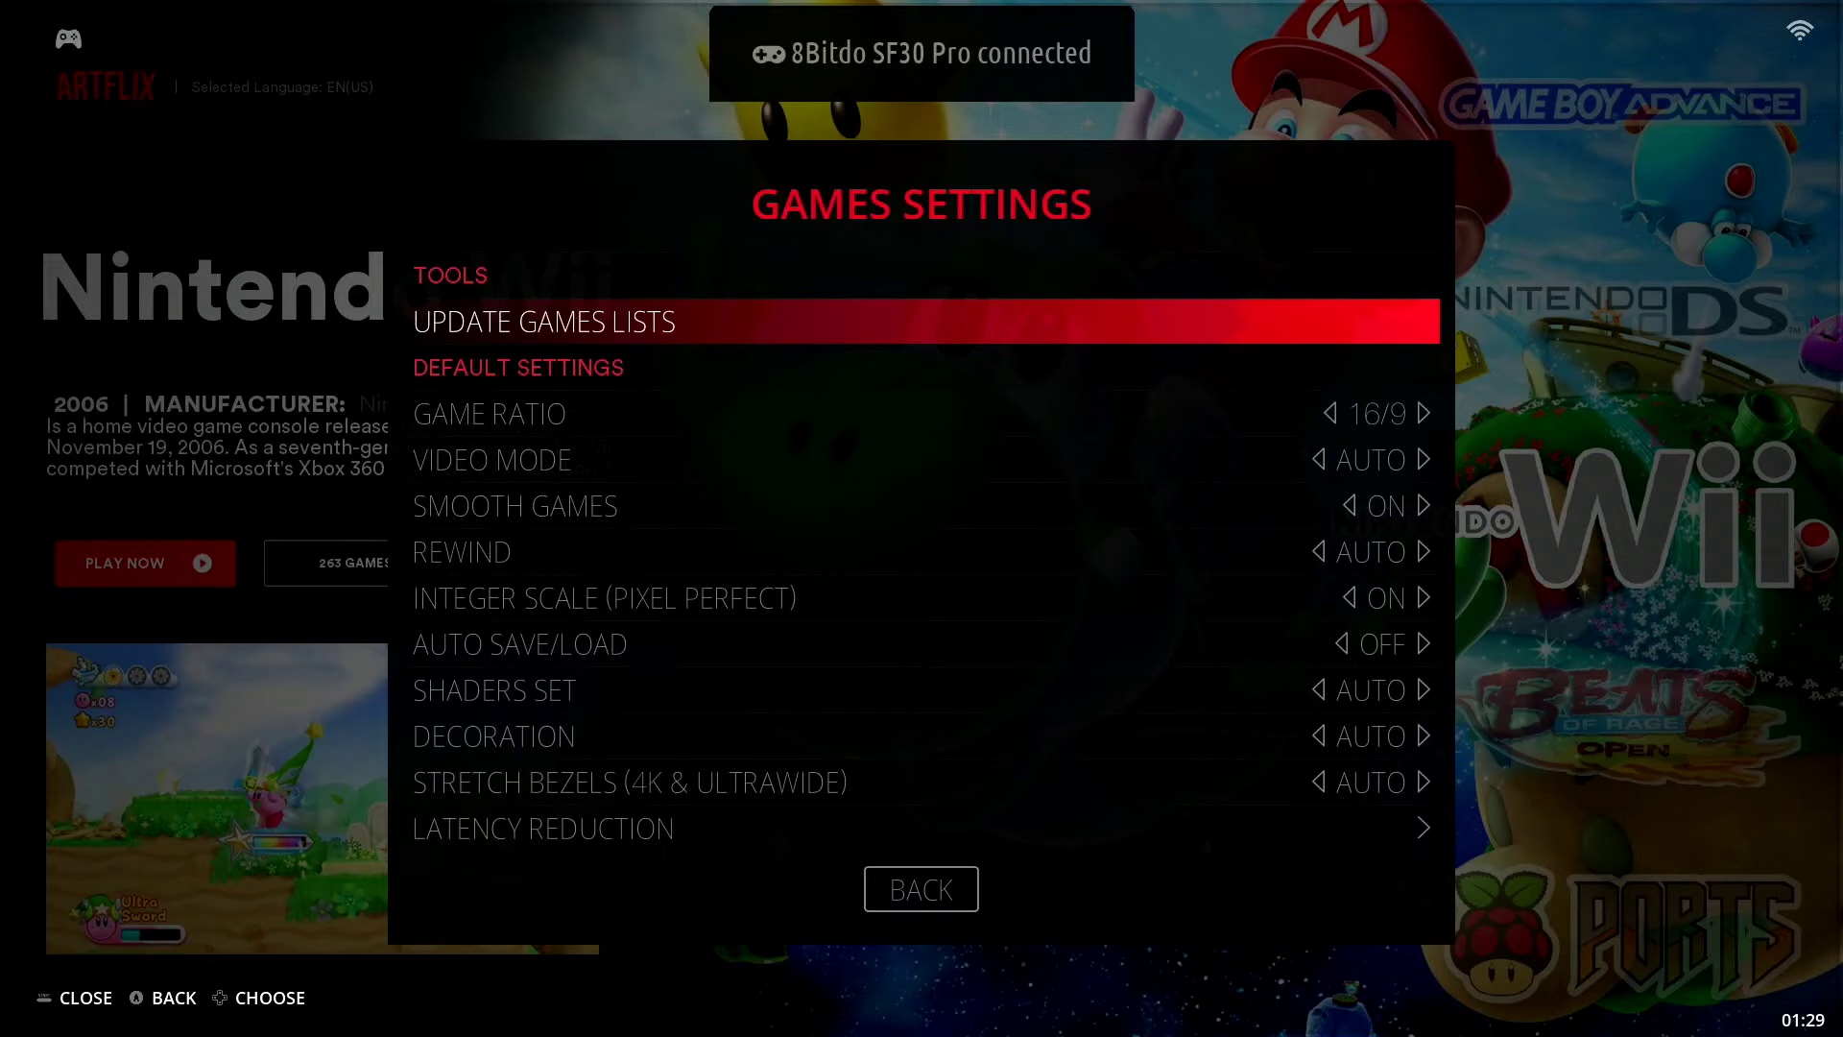
key("Return")
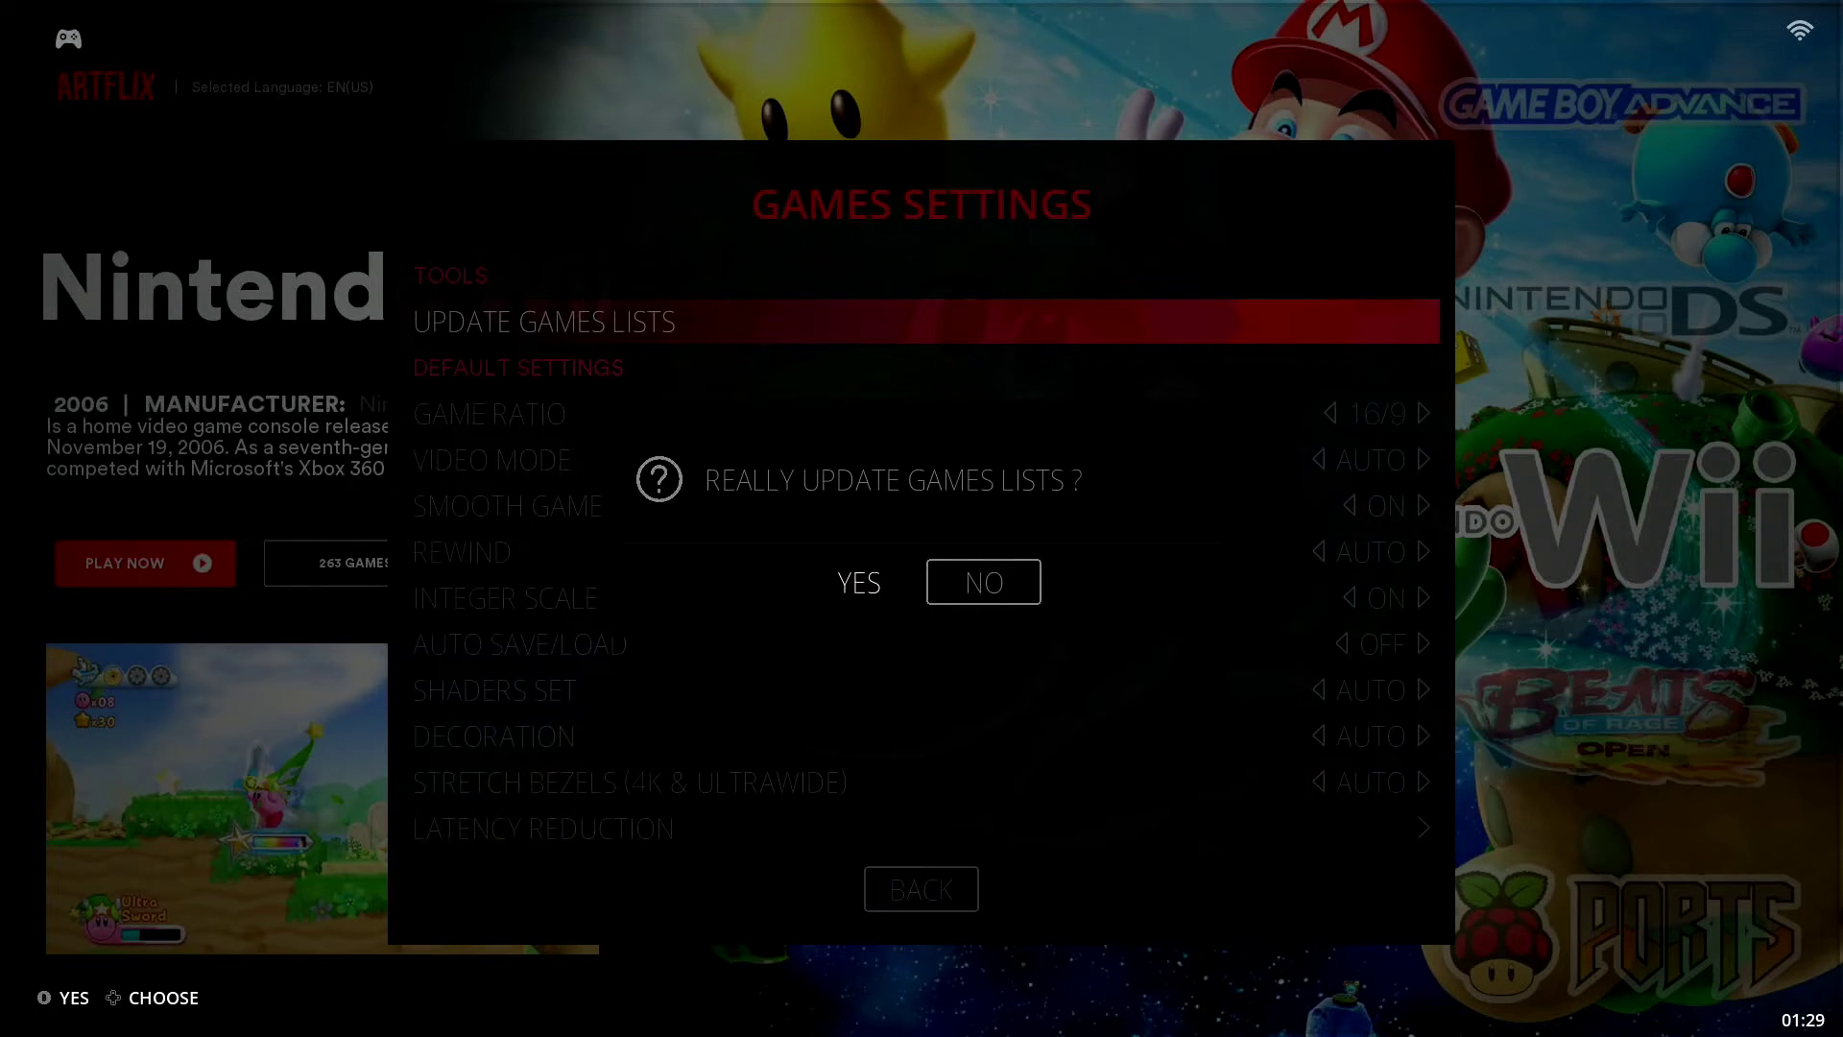
key("Return")
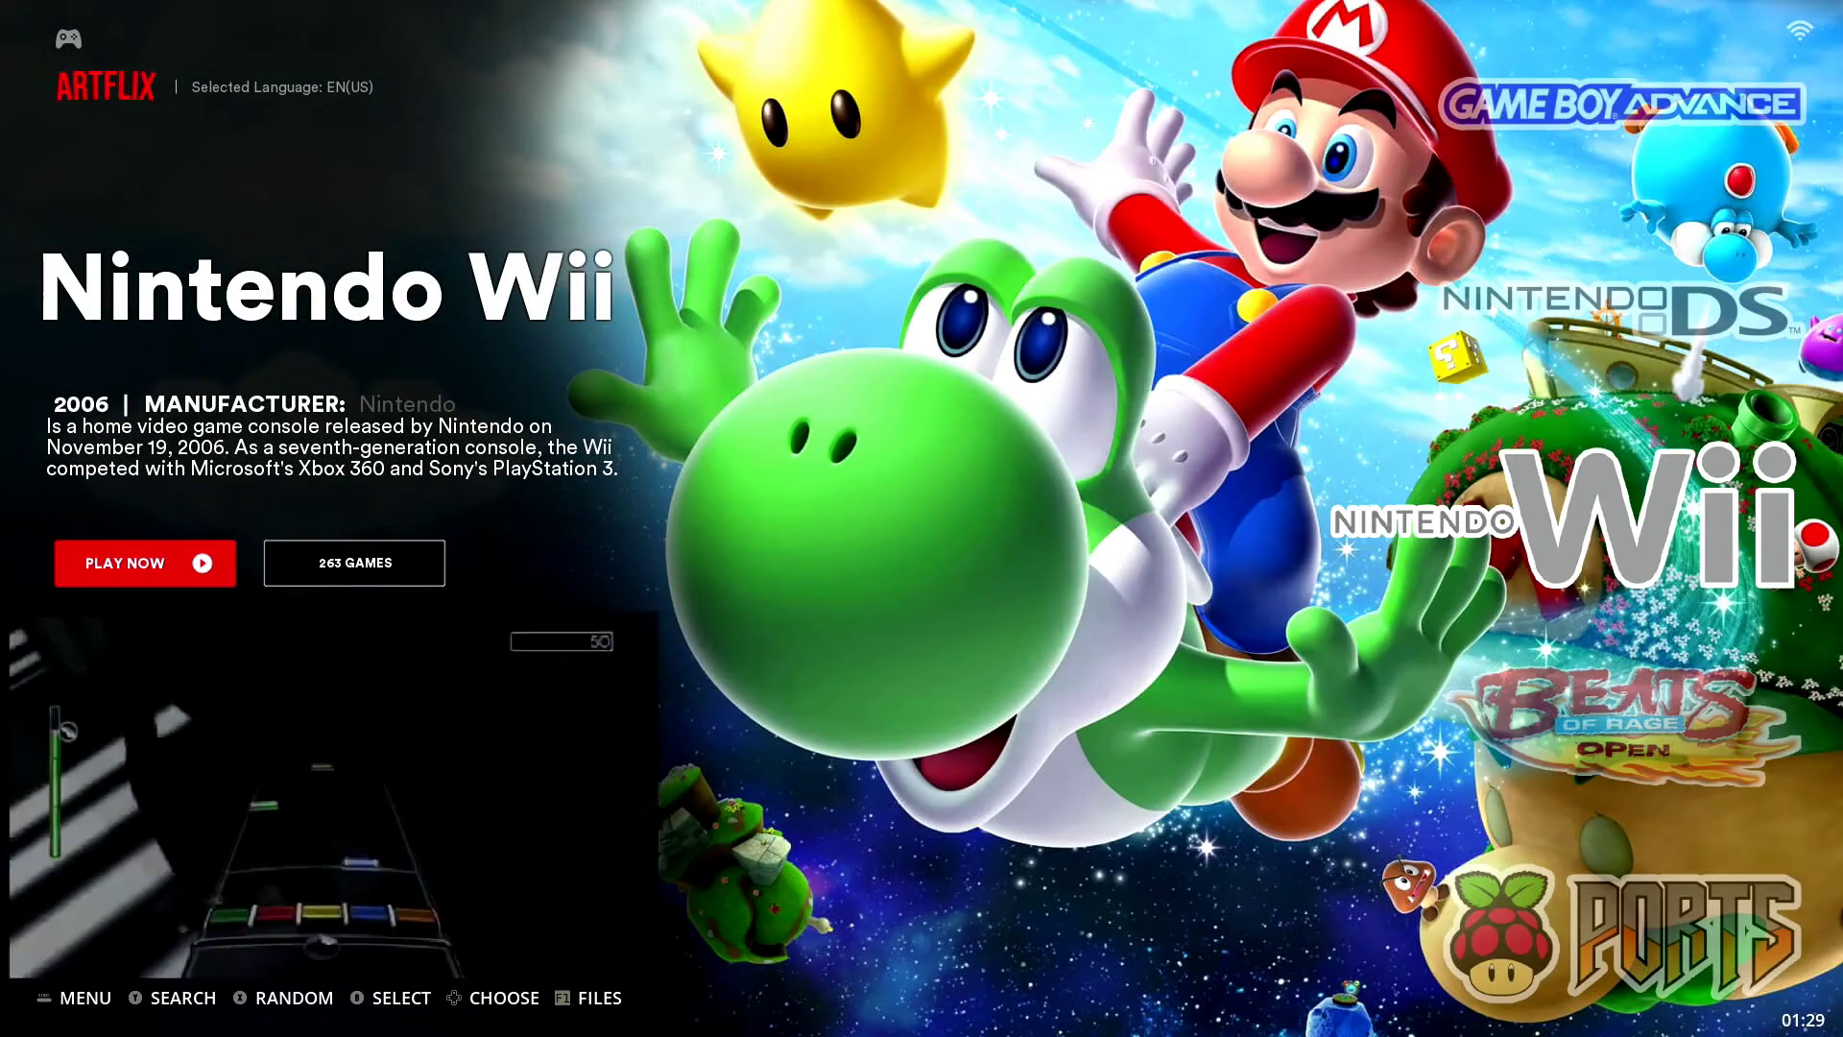
Select GameCube in the system carousel and open its game list.
key("Up")
key("Up")
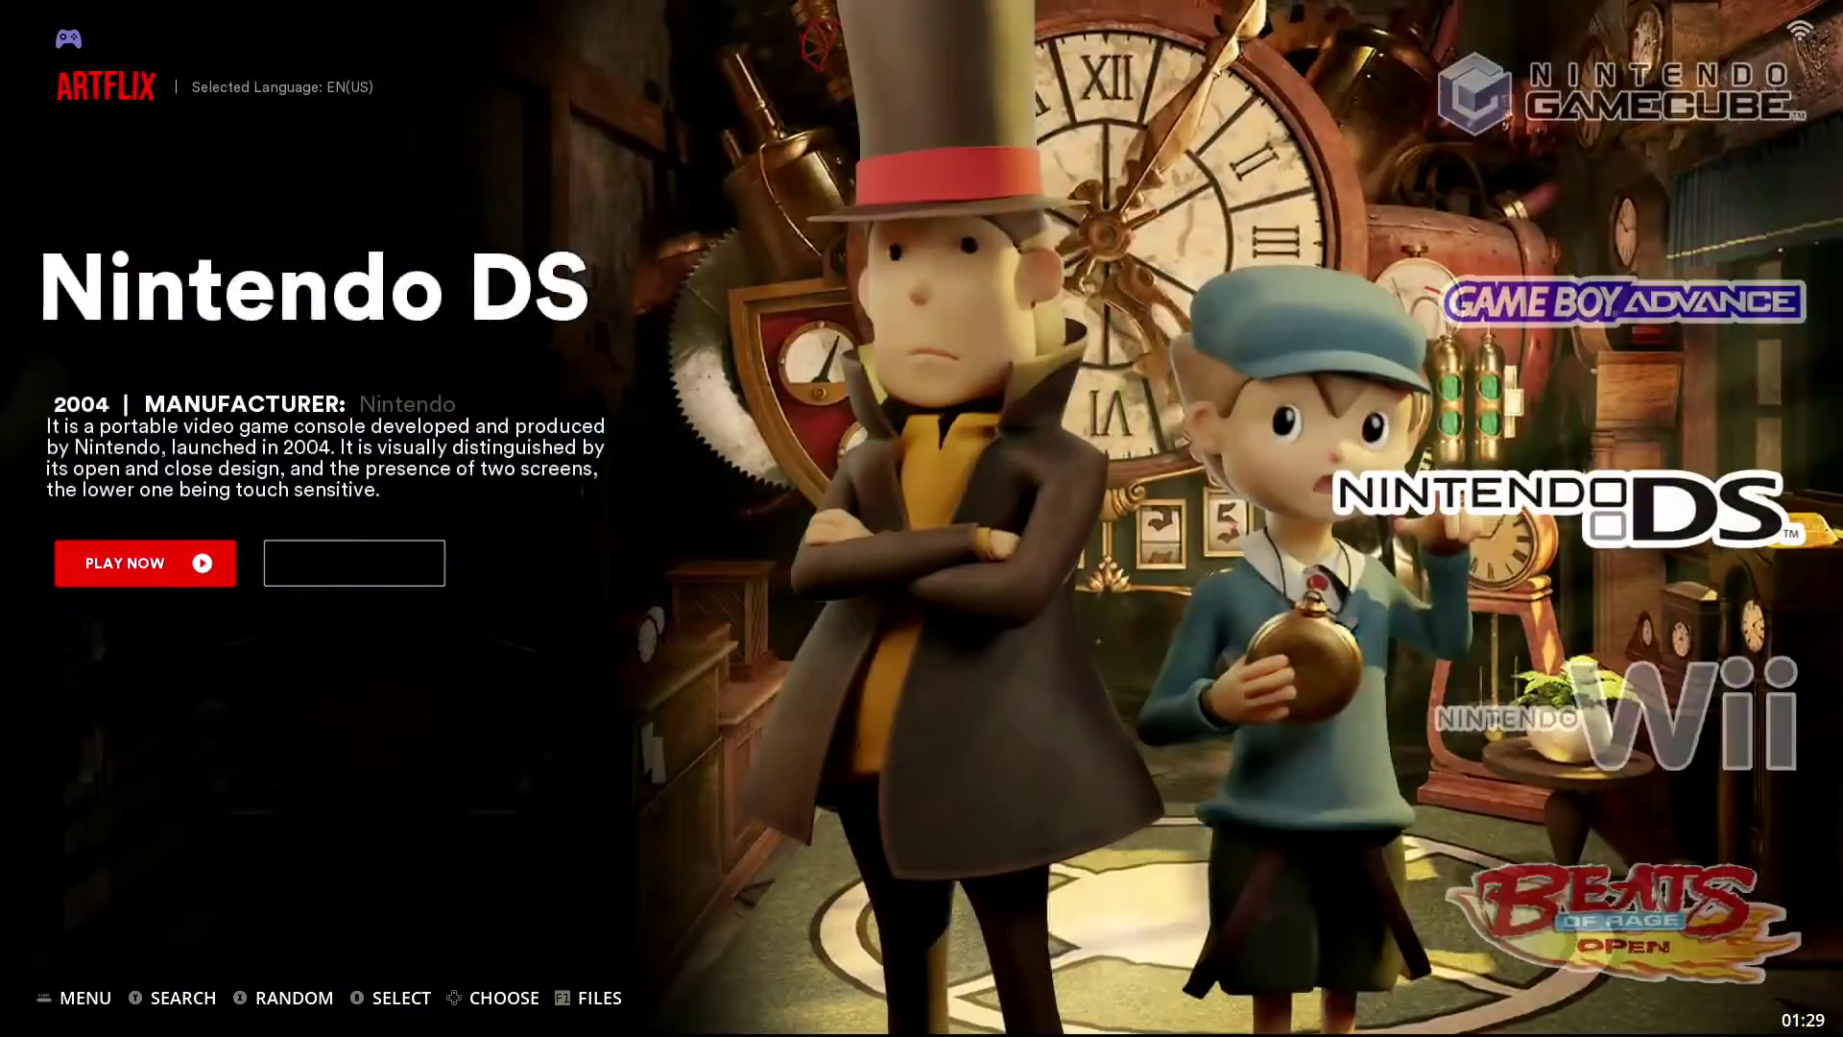
key("Down")
key("Up")
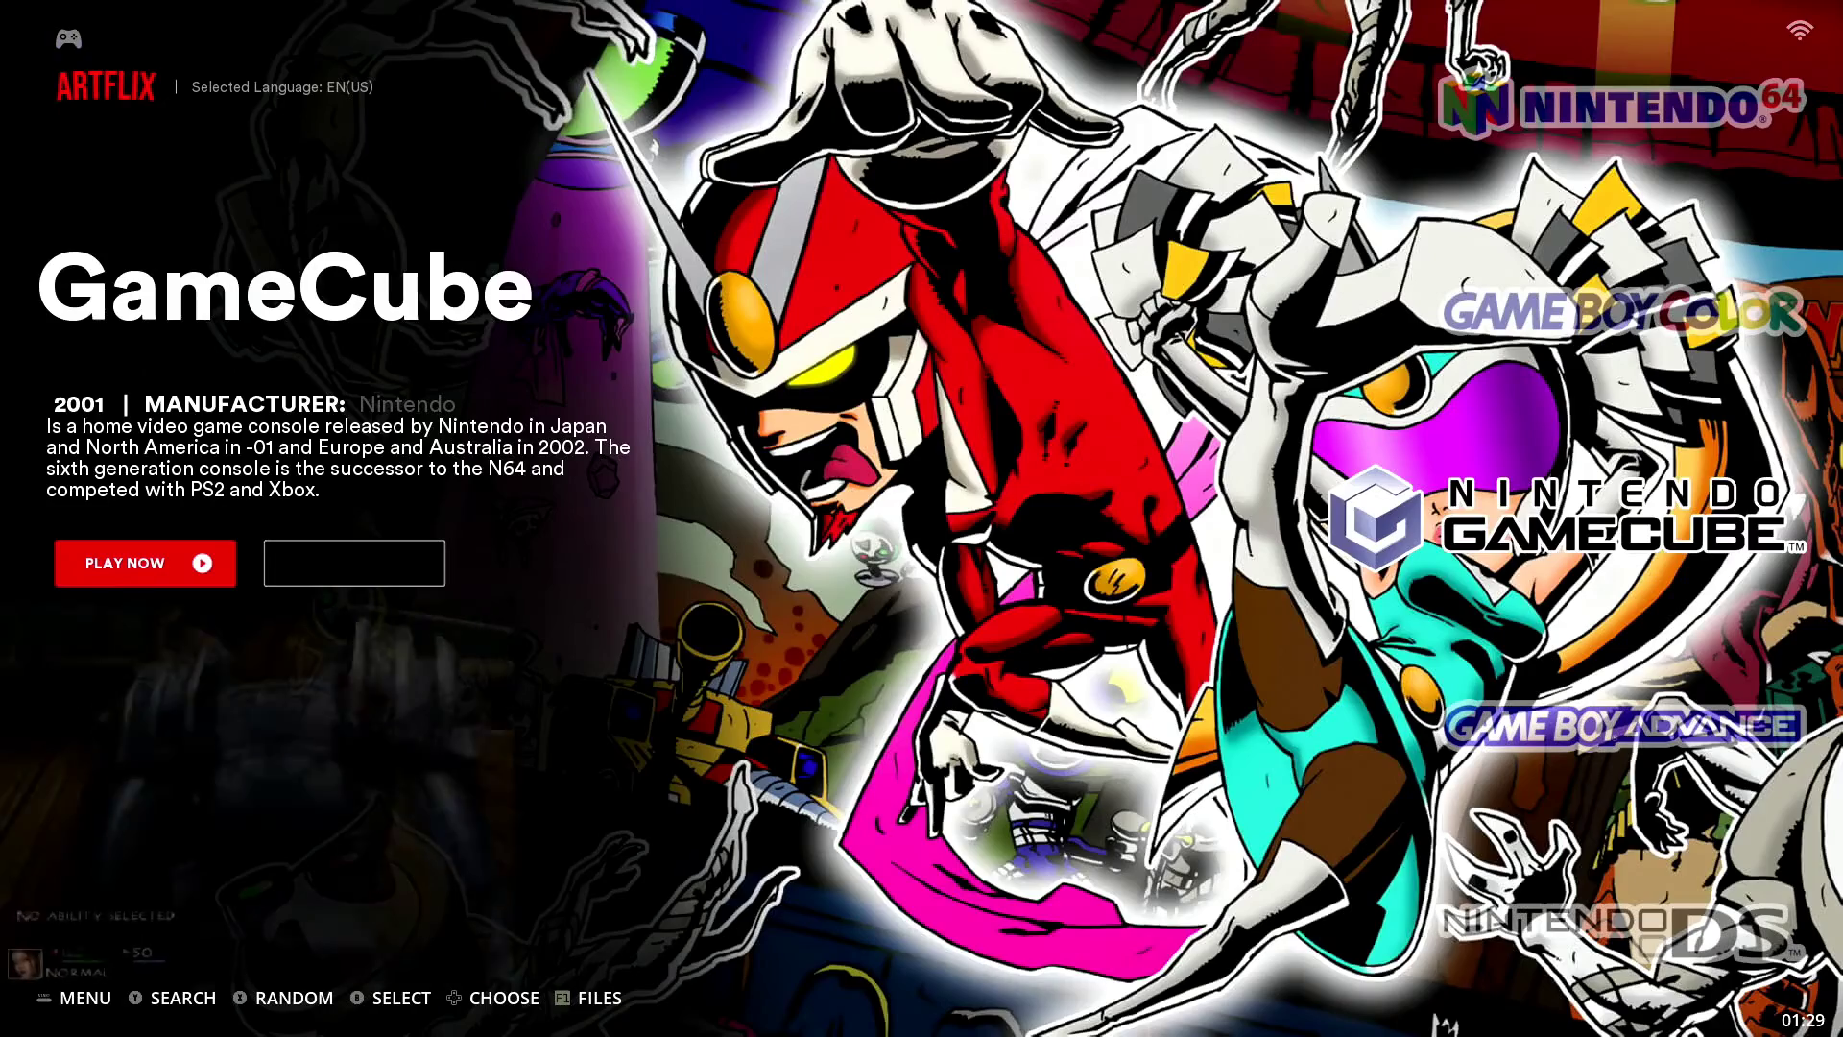
key("Return")
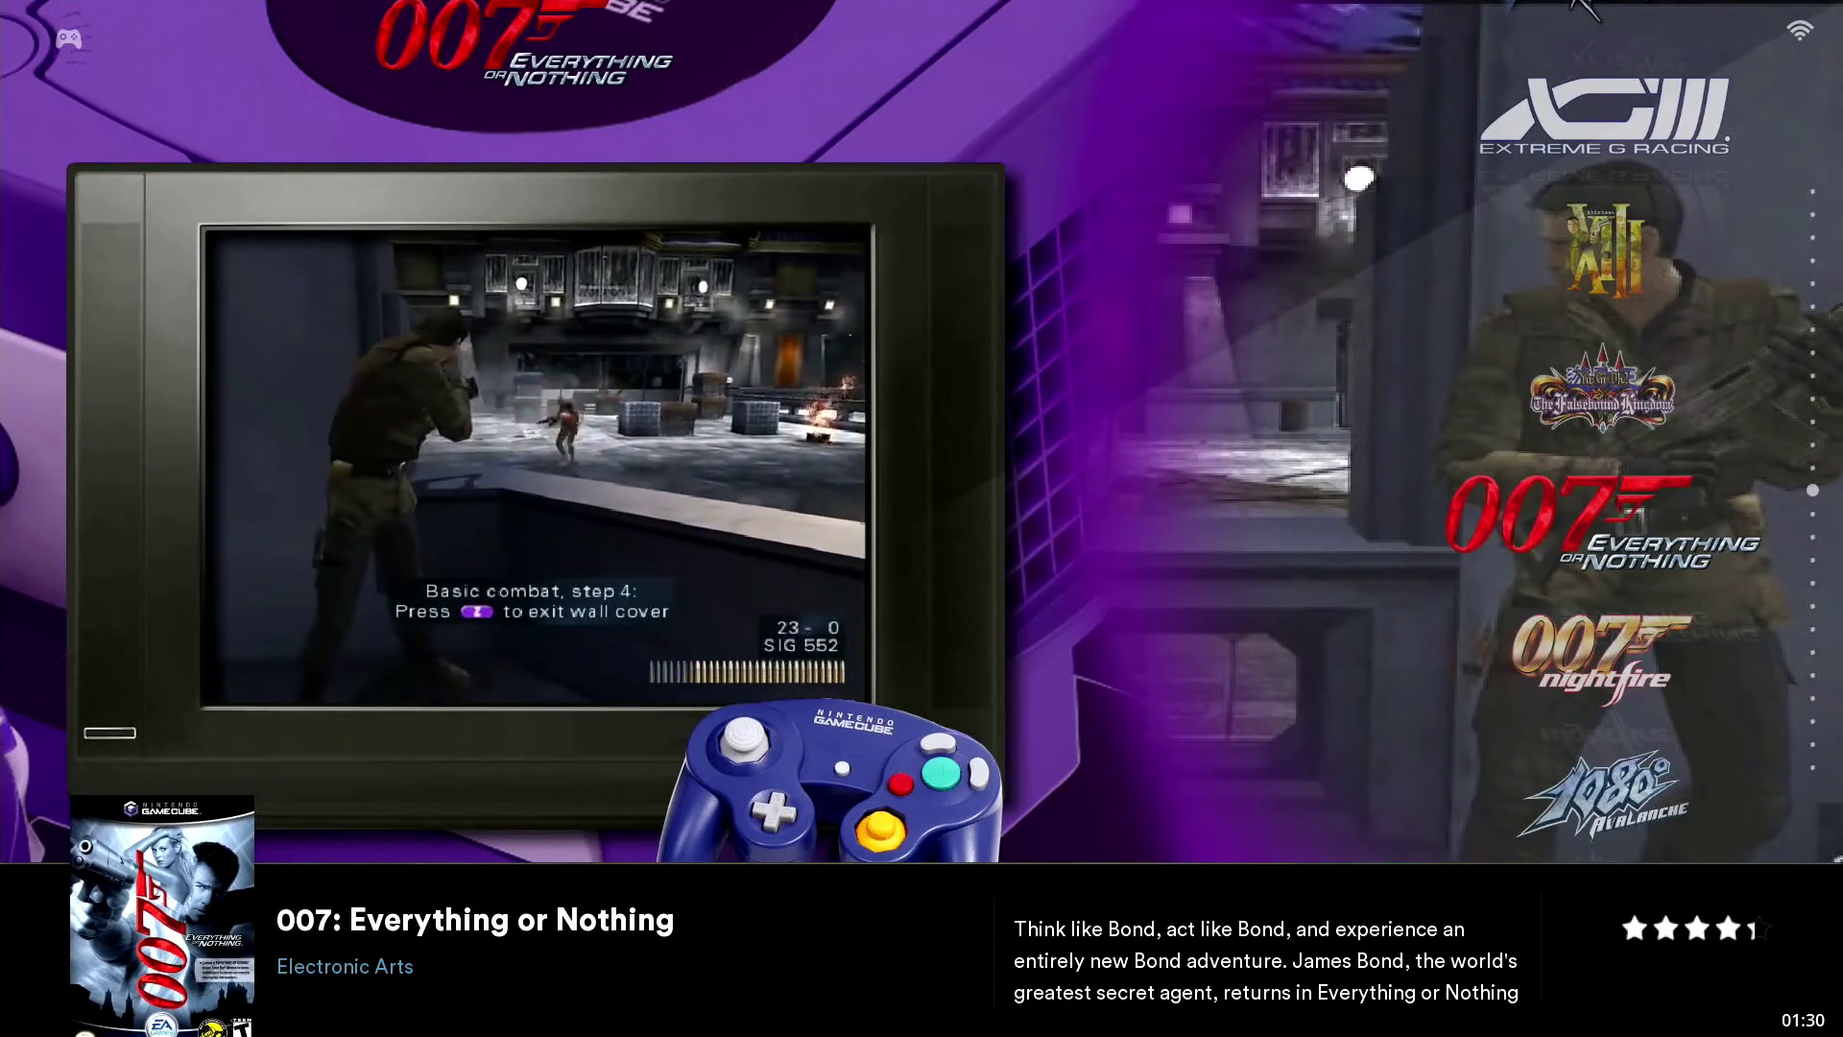
Use View Options' Jump to Letter and highlight Mario Kart - Double Dash!! (USA).
key("F1")
key("Down")
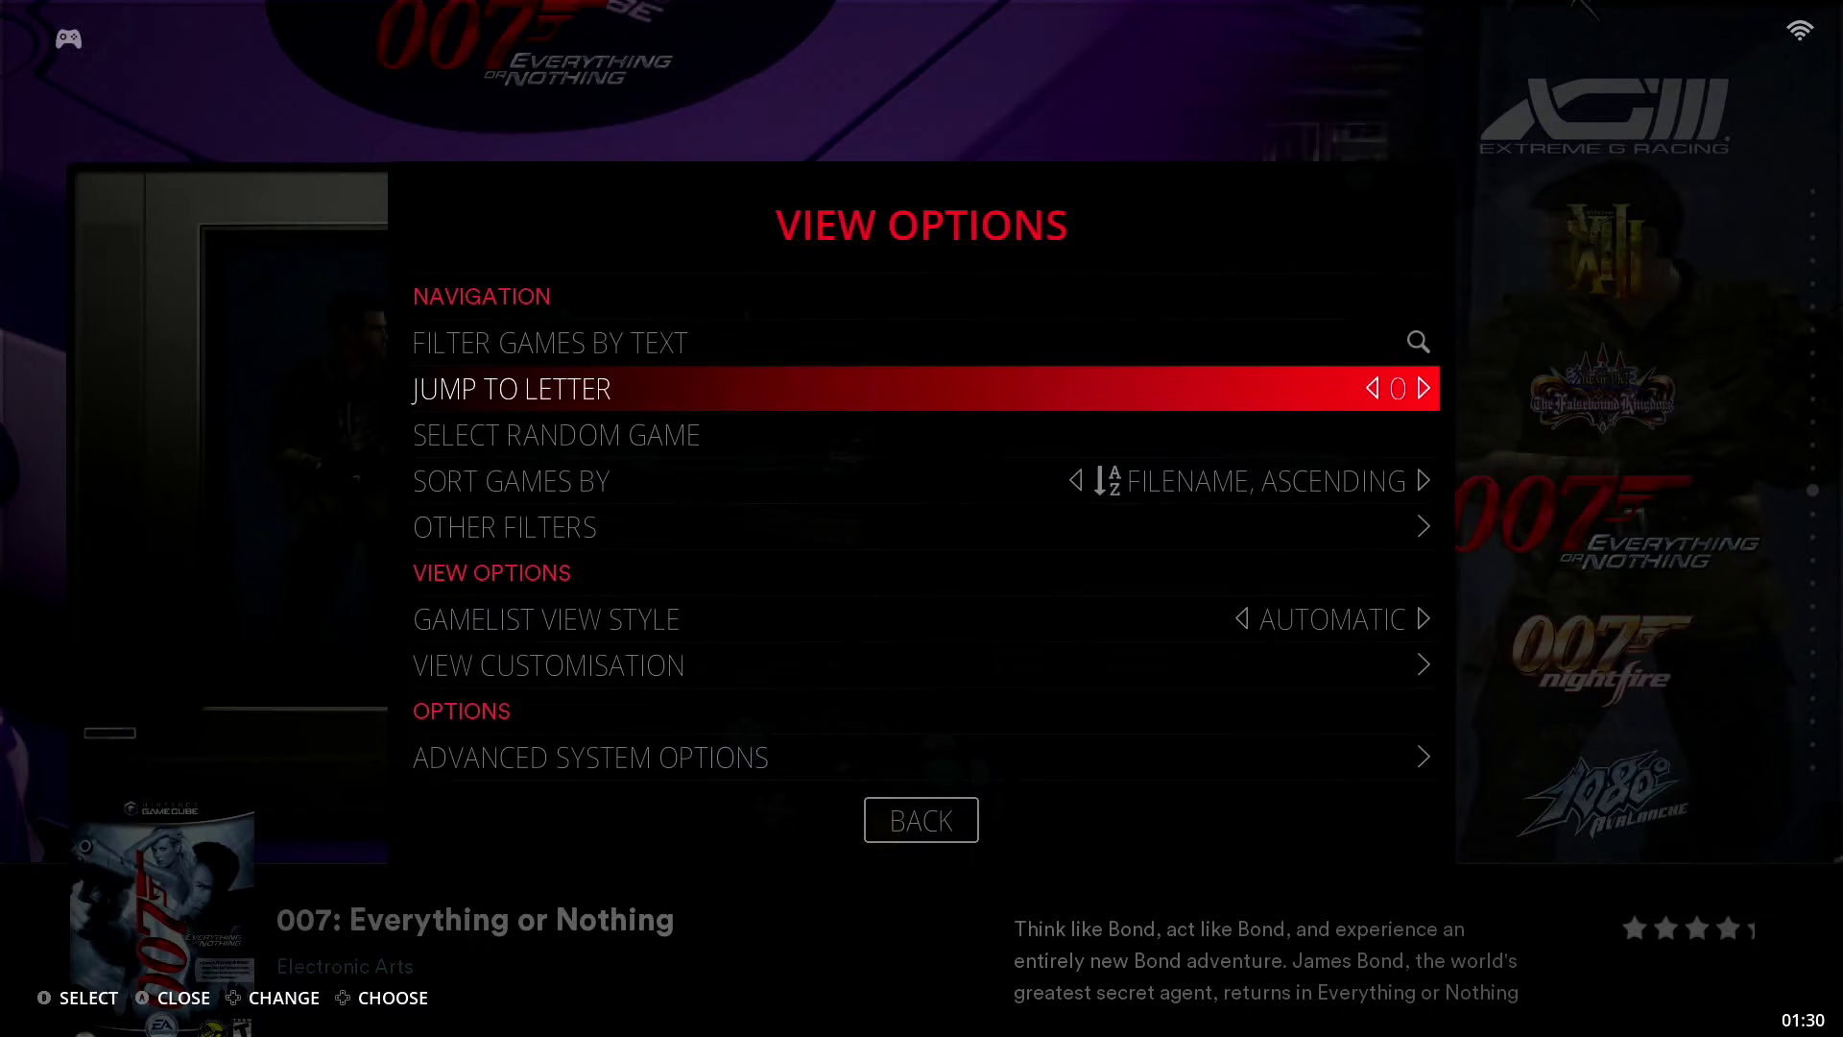
key("Left")
key("Left")
key("Left")
key("Left")
key("Left")
key("Left")
key("Left")
key("Left")
key("Left")
key("Left")
key("BackSpace")
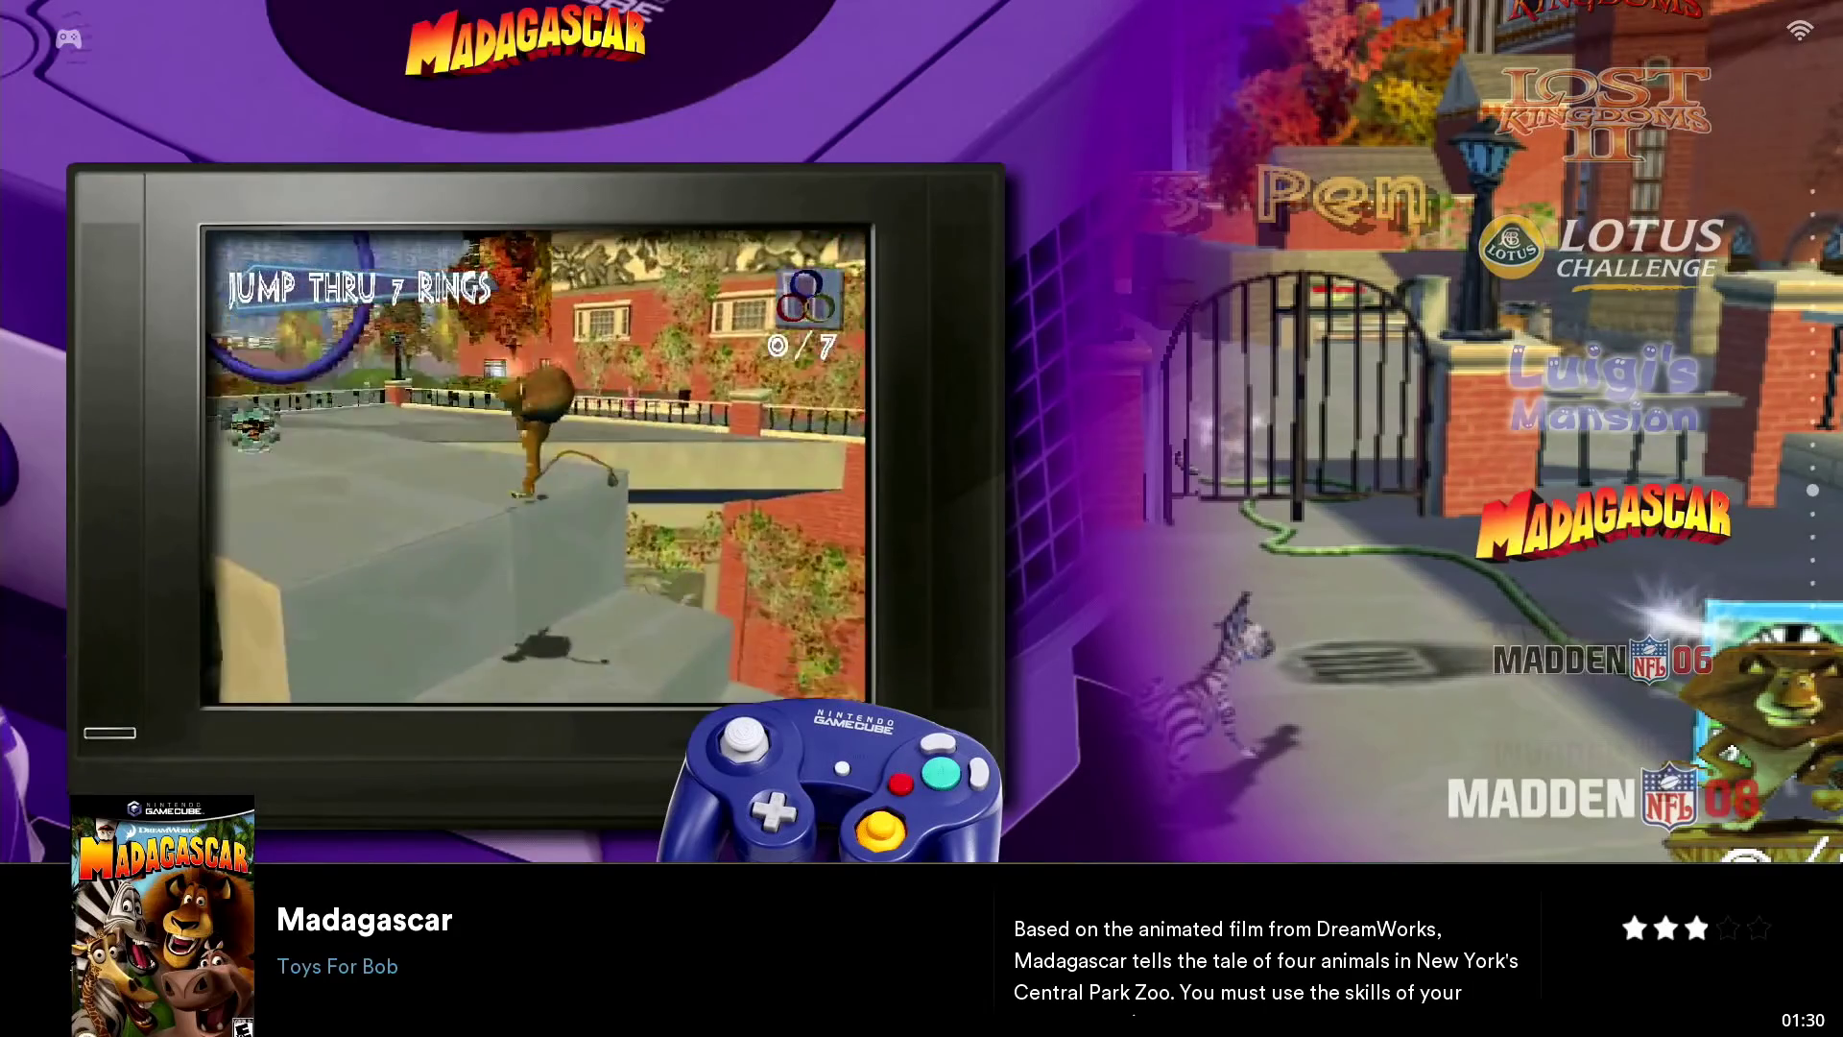
key("Down")
key("Down")
key("Down")
key("Down")
key("Down")
key("Down")
key("Down")
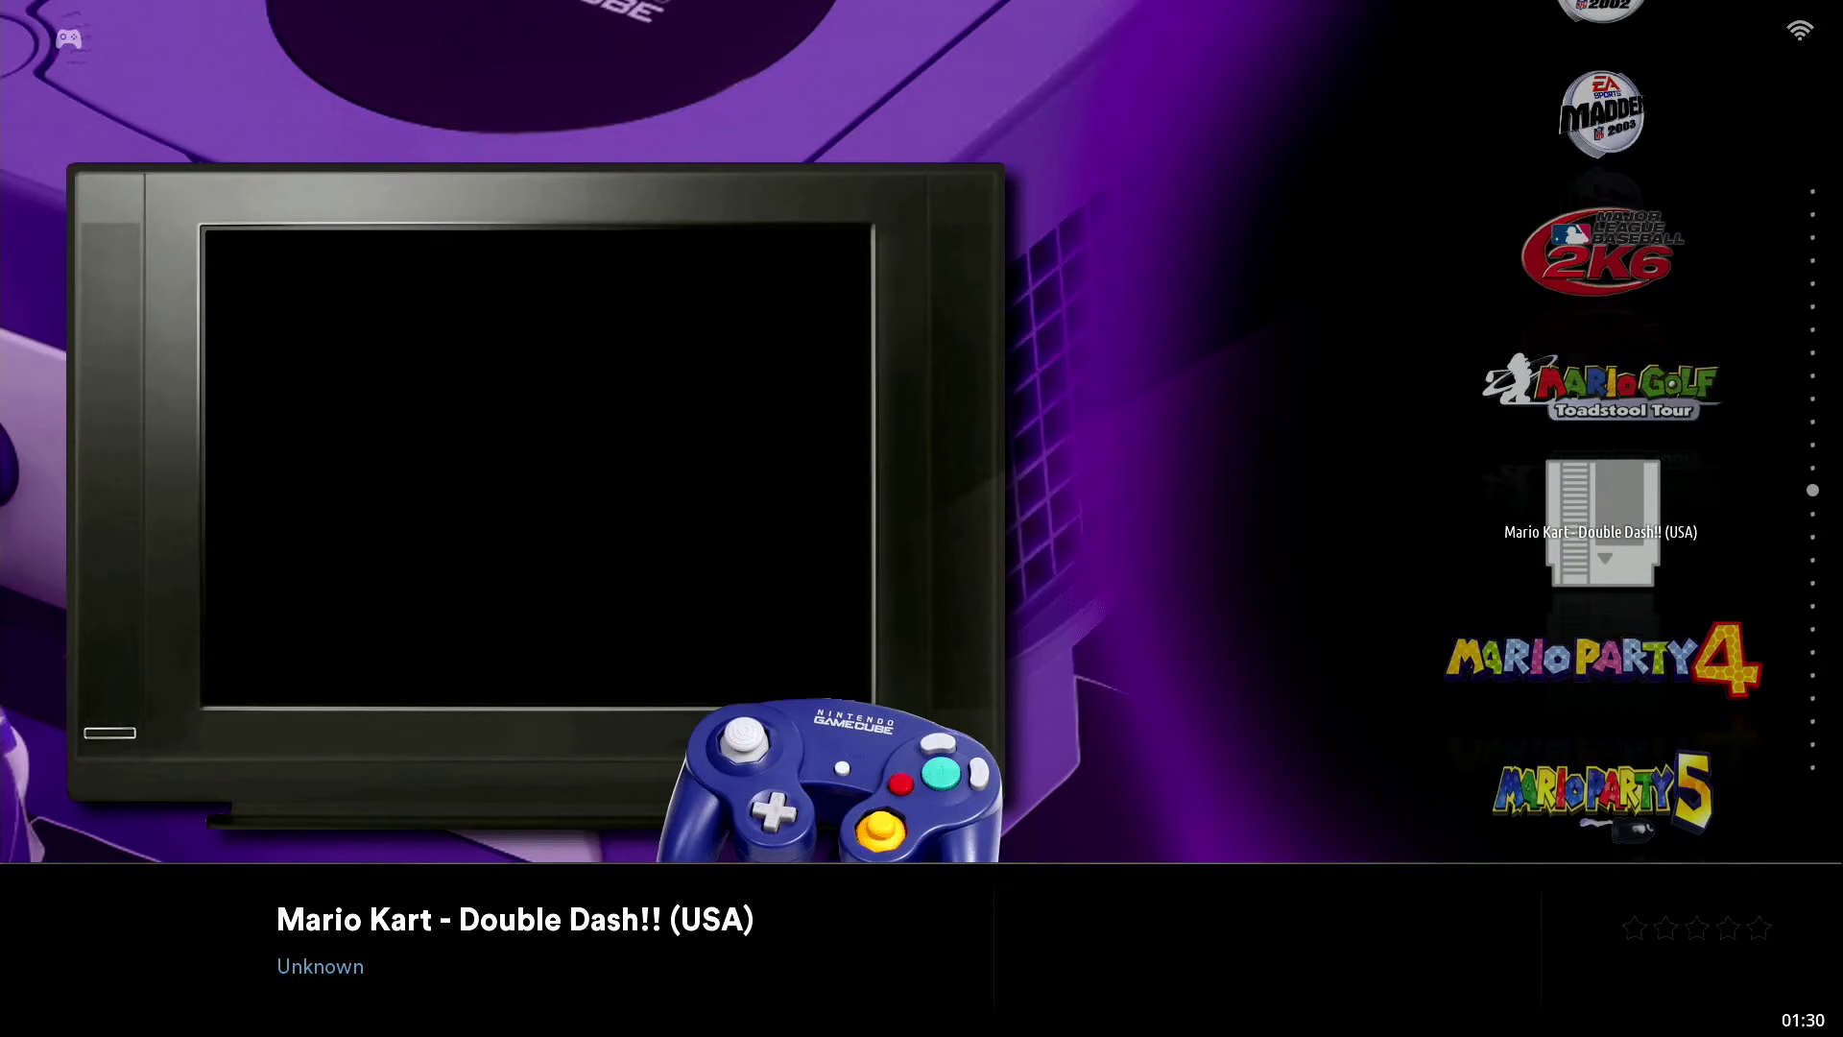
key("Up")
key("Up")
key("Up")
key("Up")
key("Up")
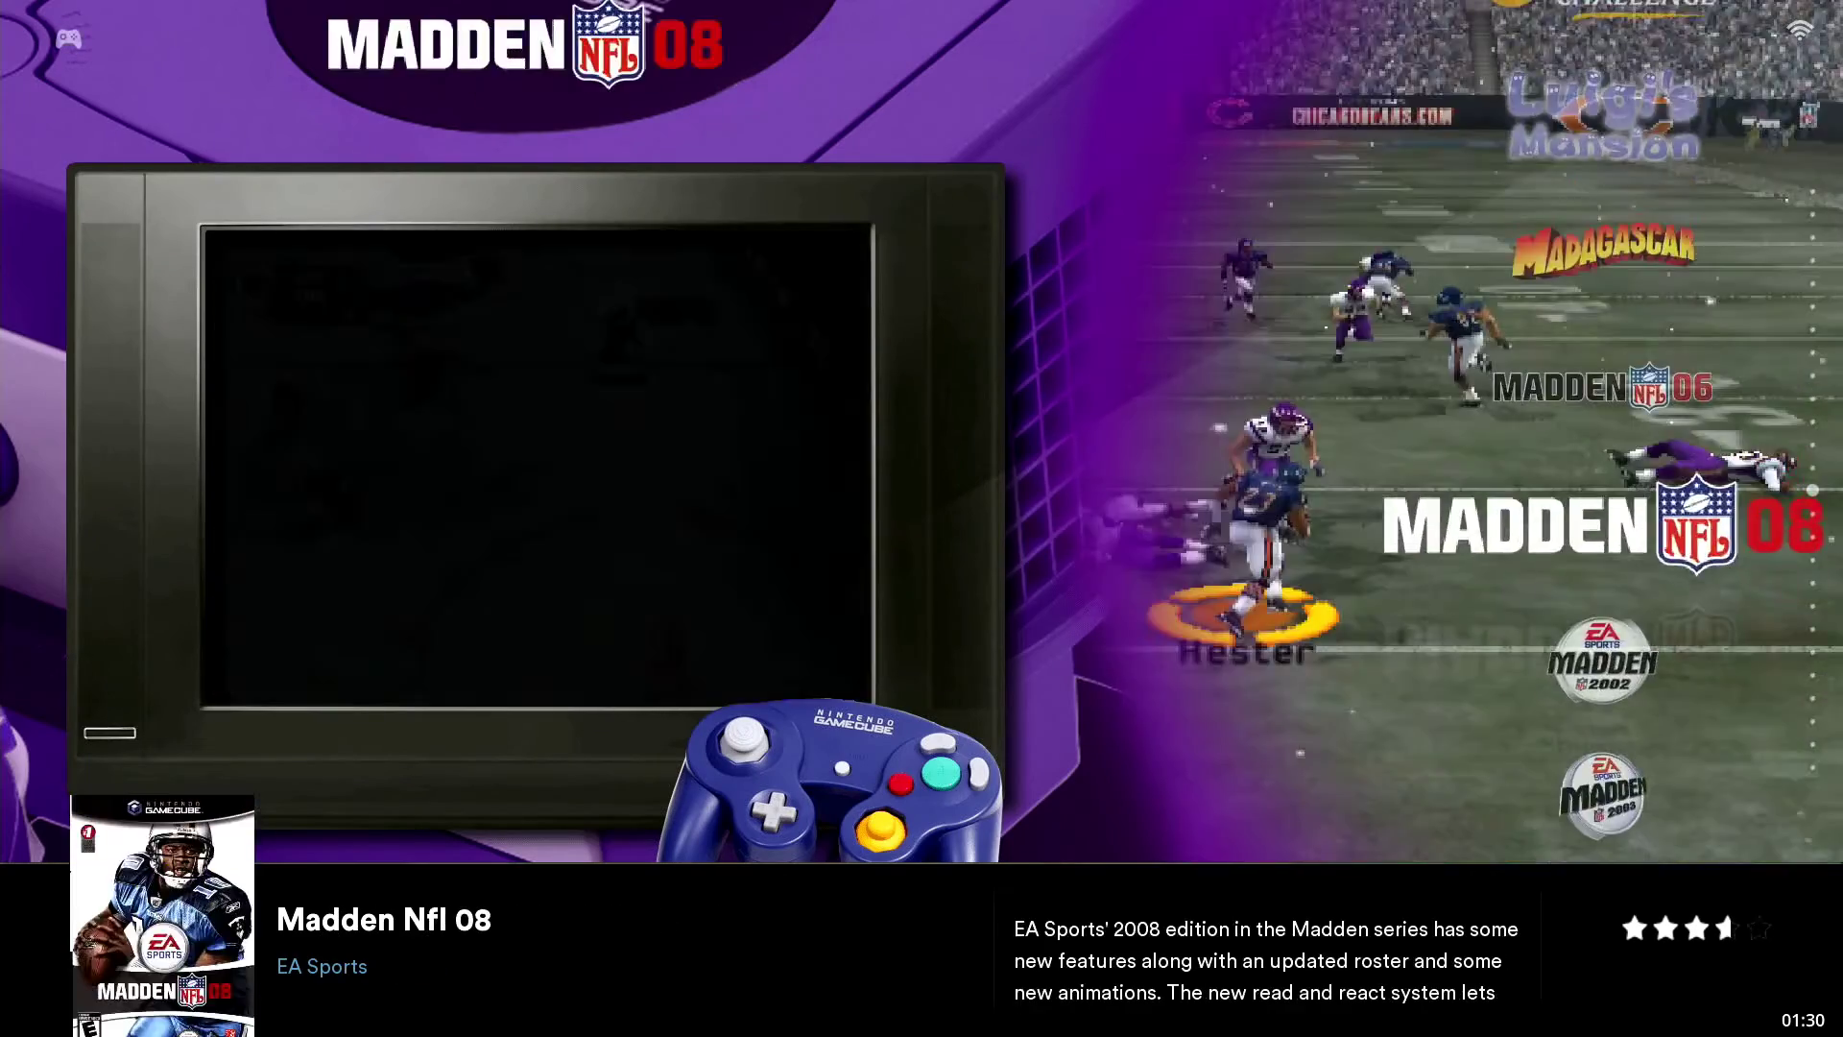
key("Down")
key("Down")
key("Down")
key("Down")
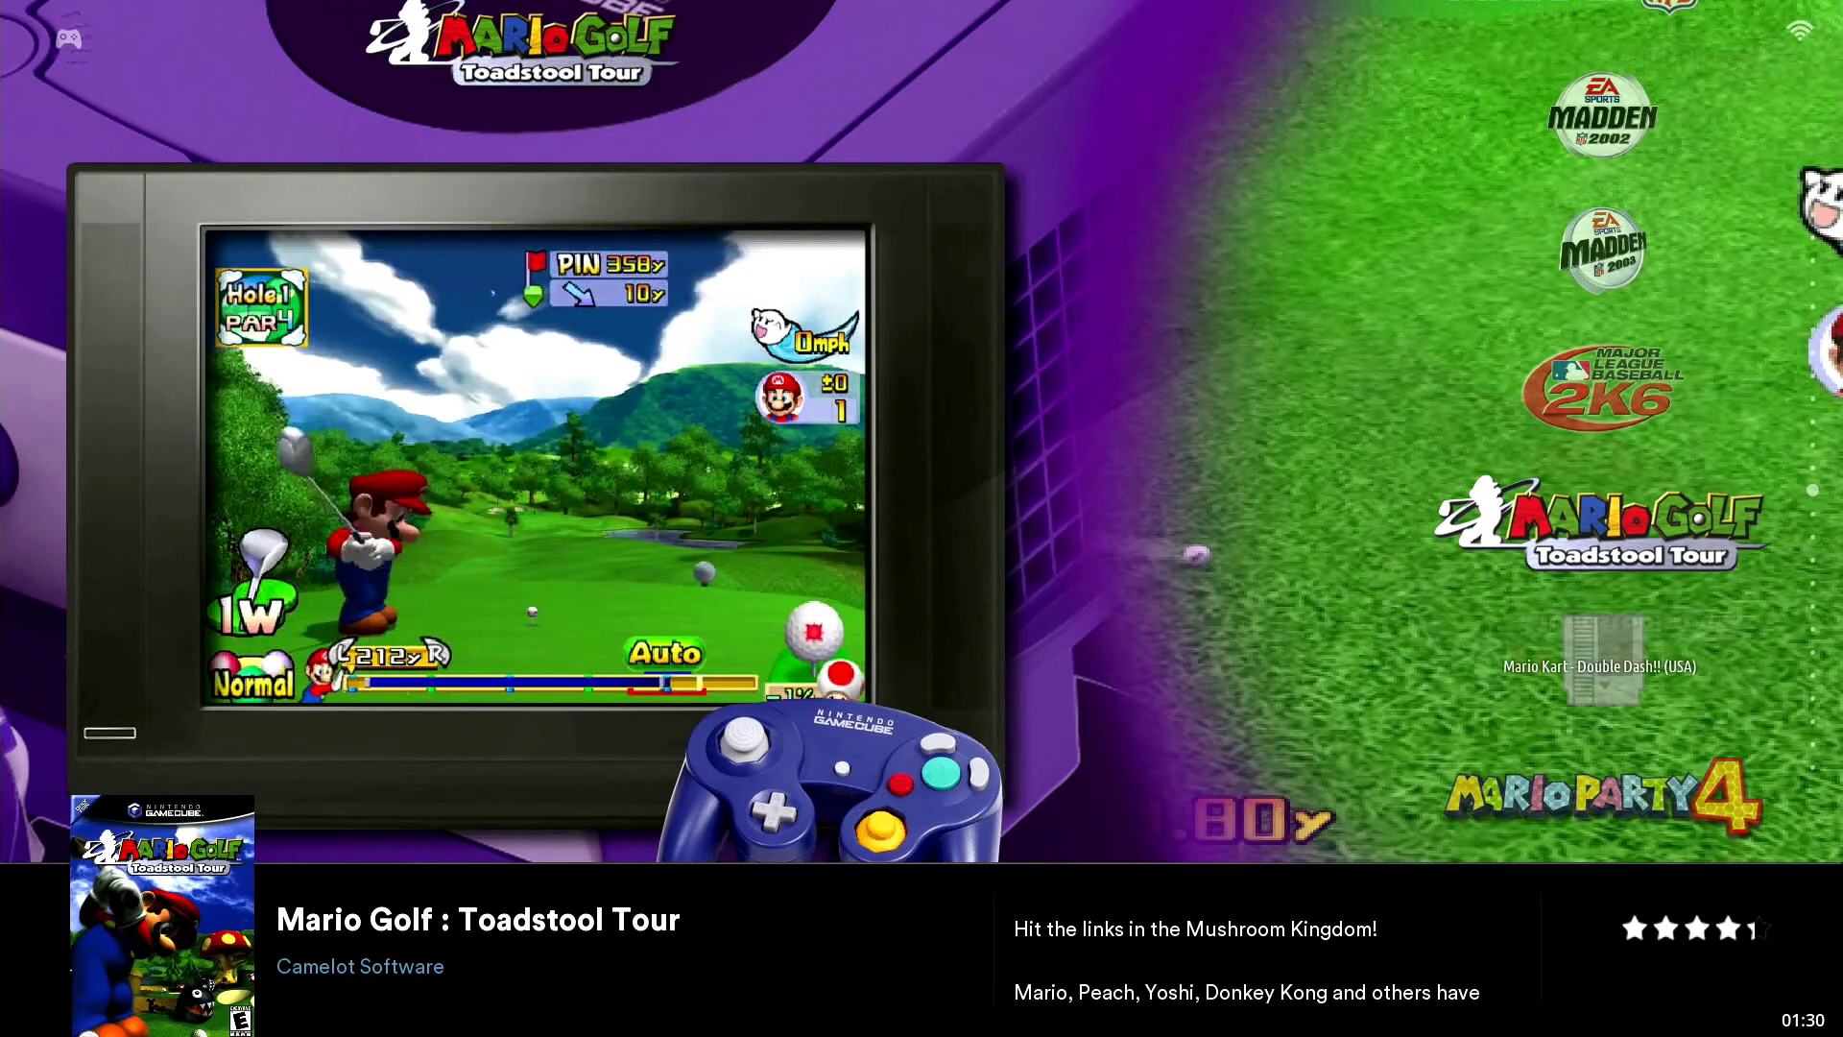
key("Down")
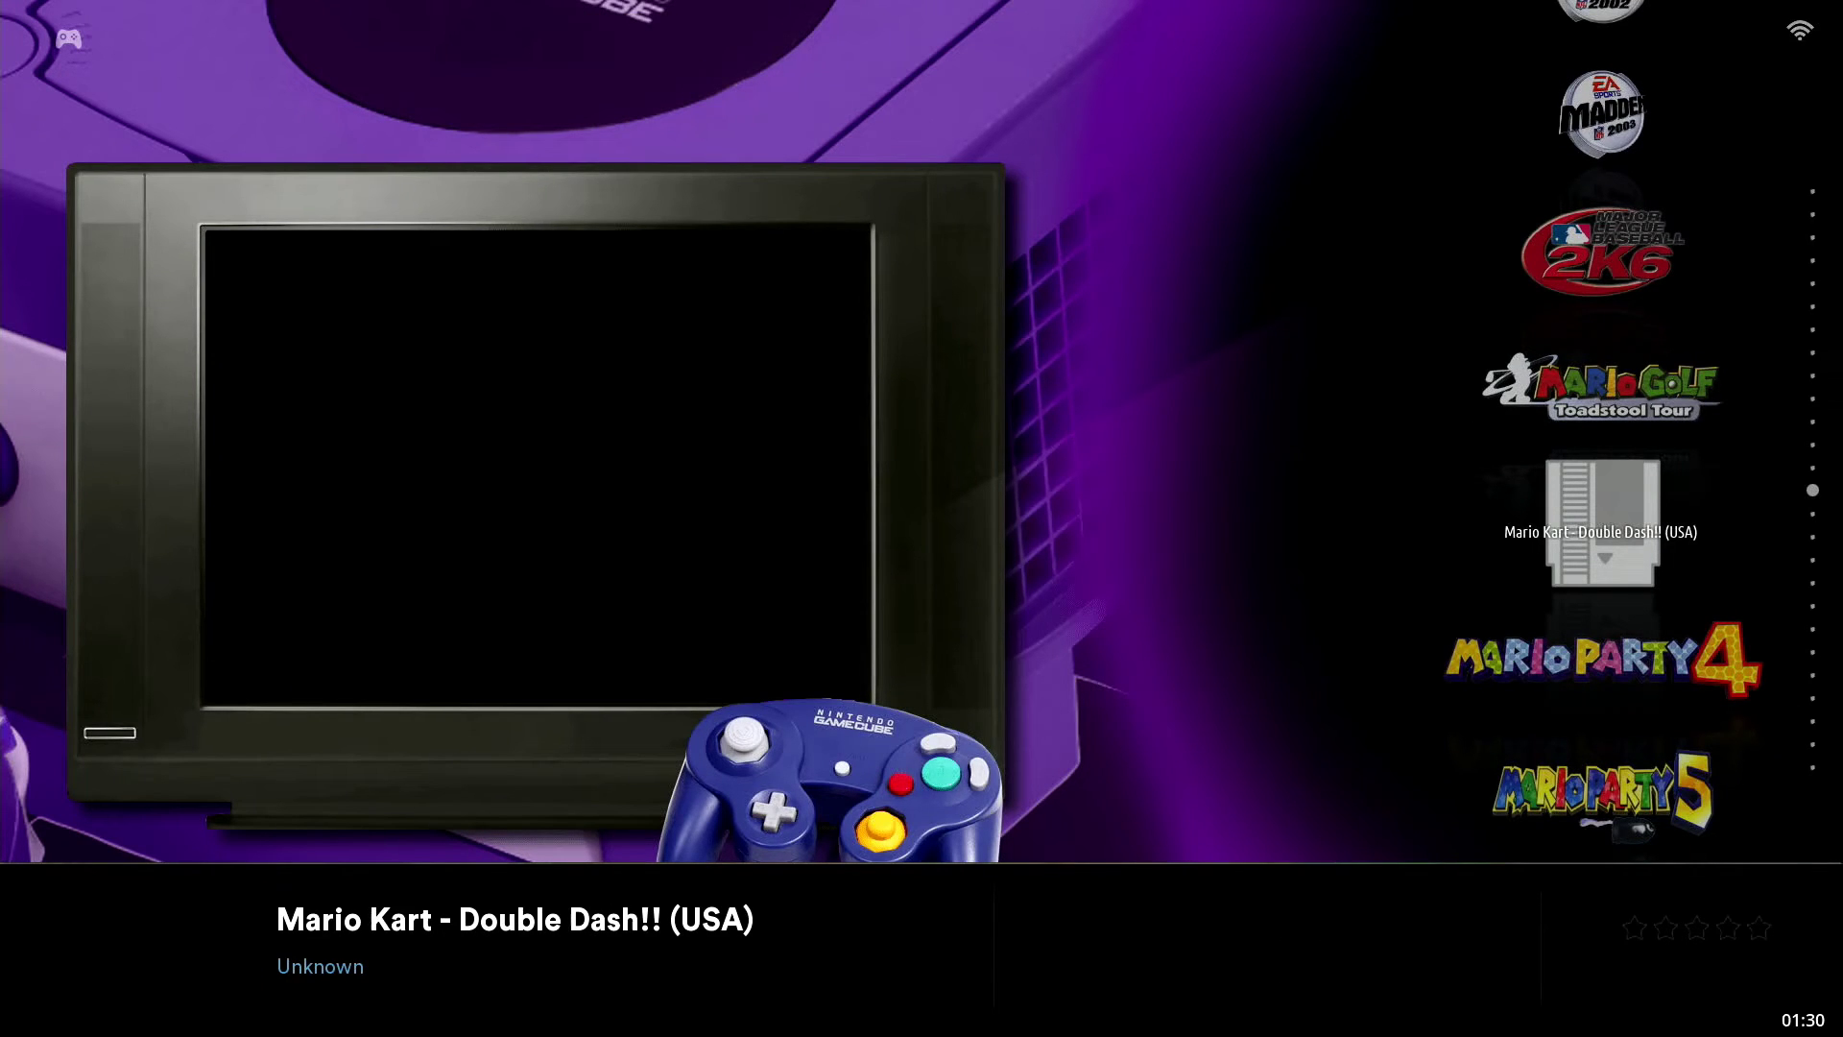
key("Up")
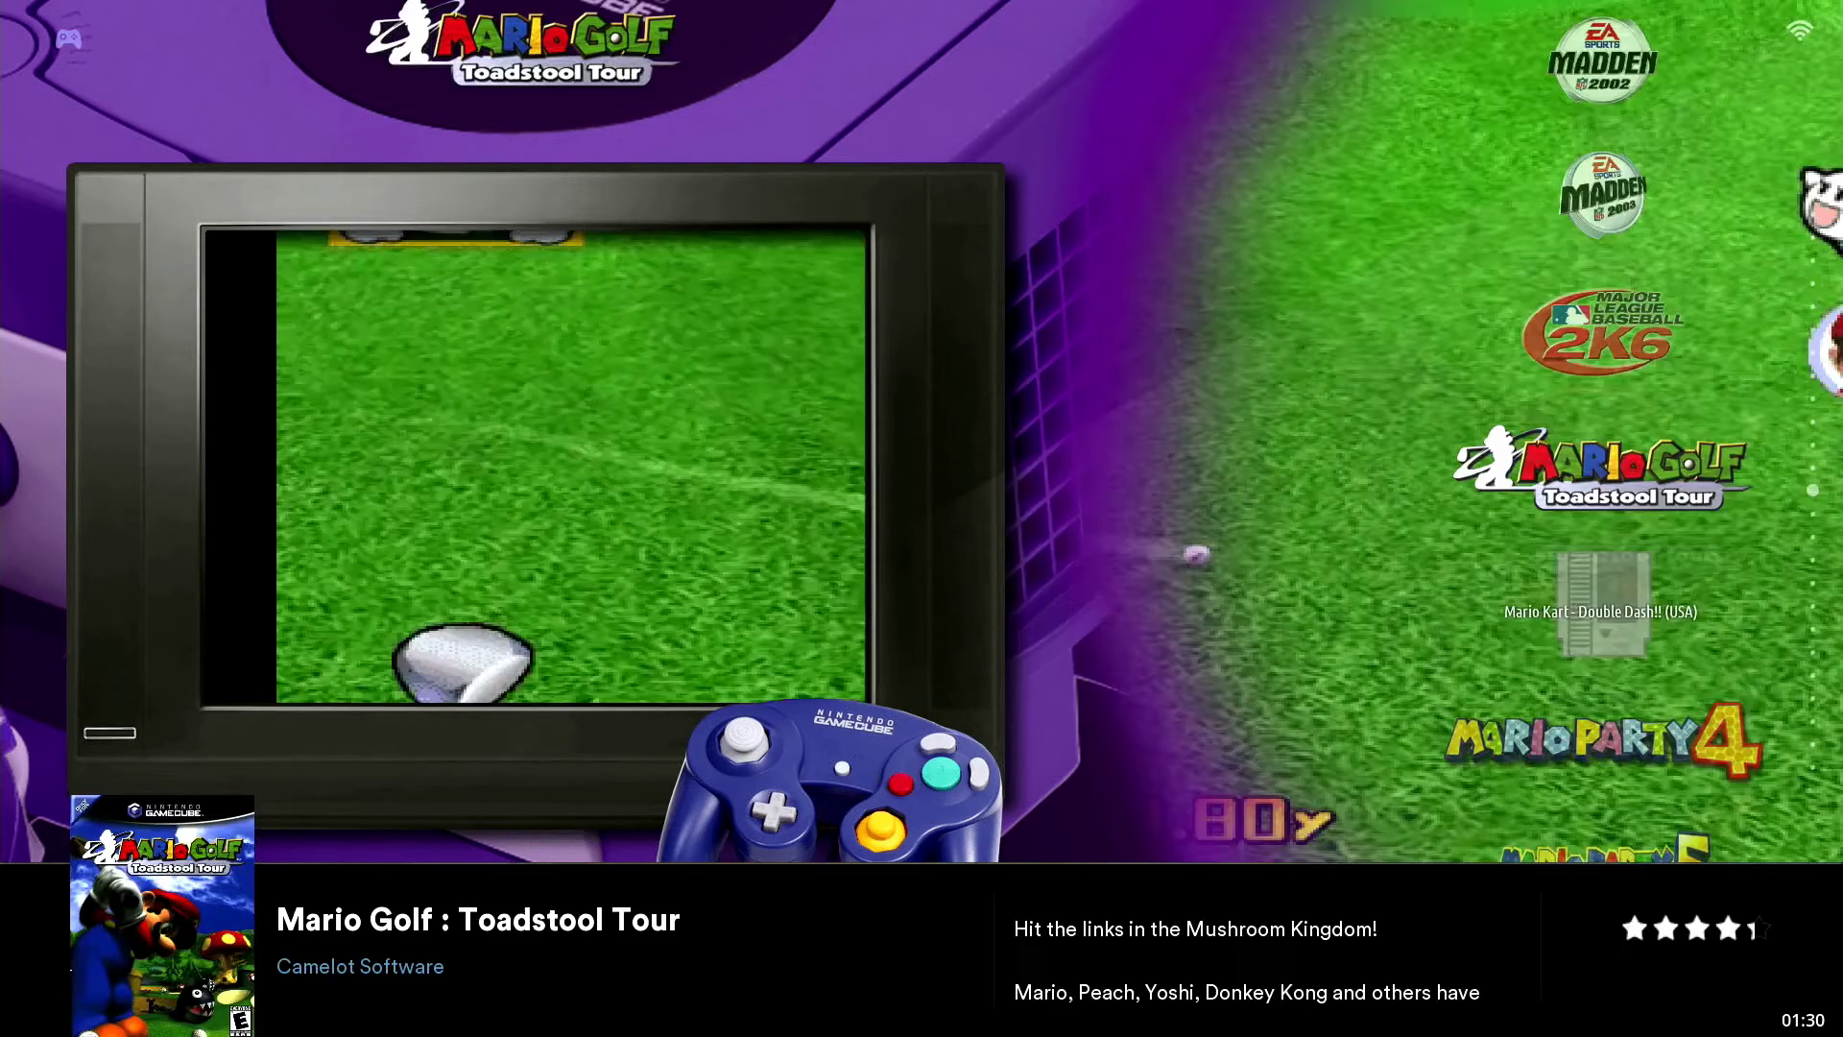
key("Down")
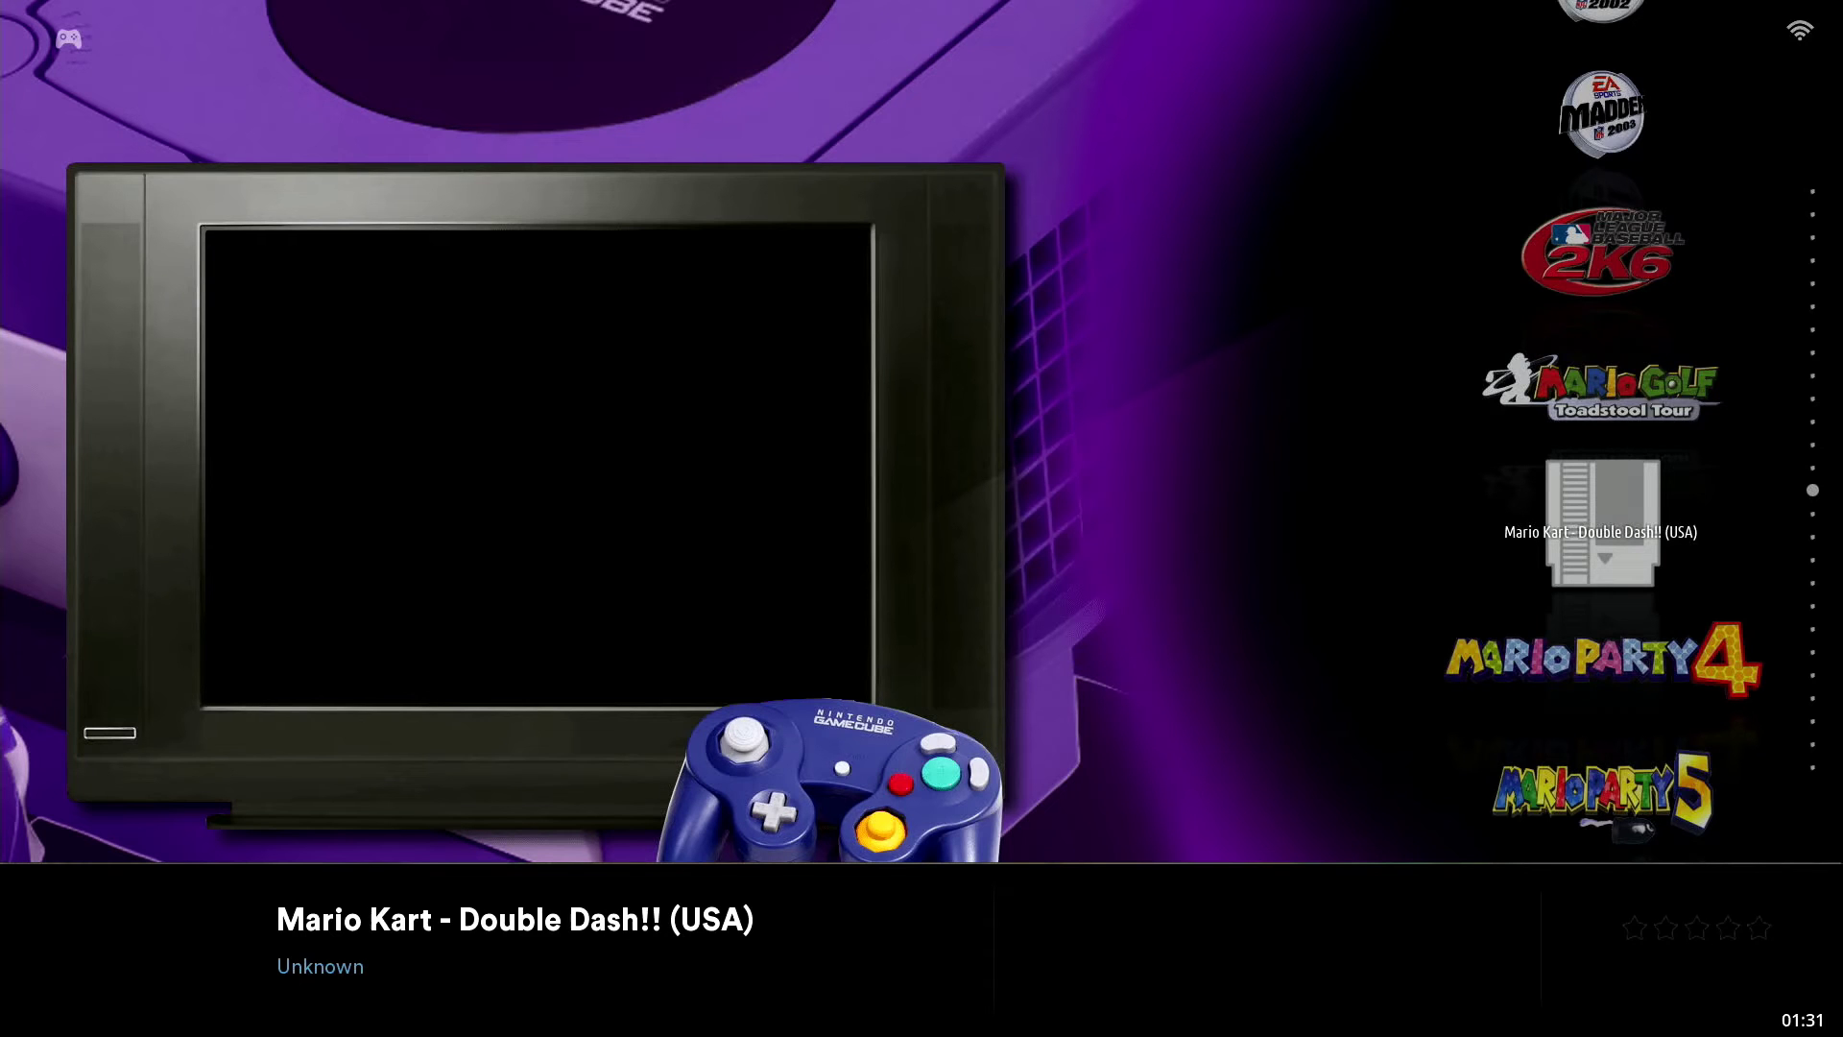
Scrape Mario Kart - Double Dash!! from its game menu and accept the ScreenScraper match.
key("x")
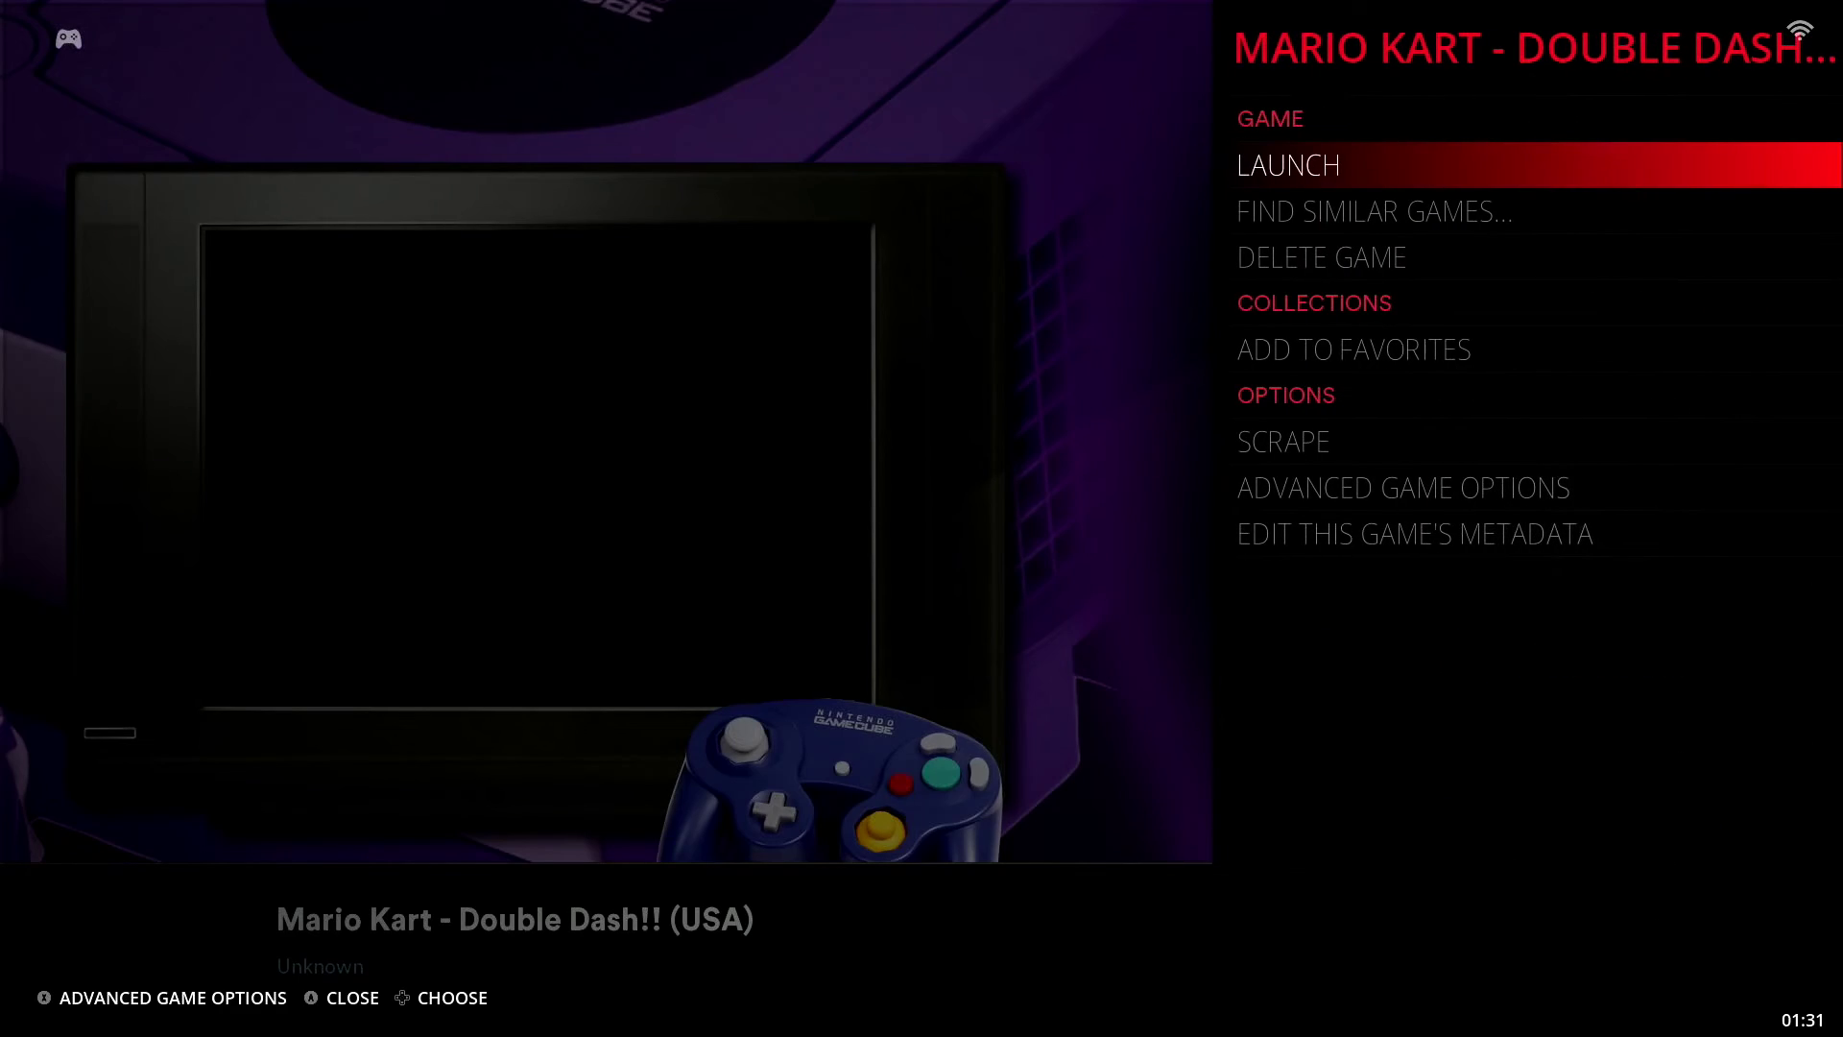
key("Down")
key("Down")
key("Down")
key("Down")
key("Down")
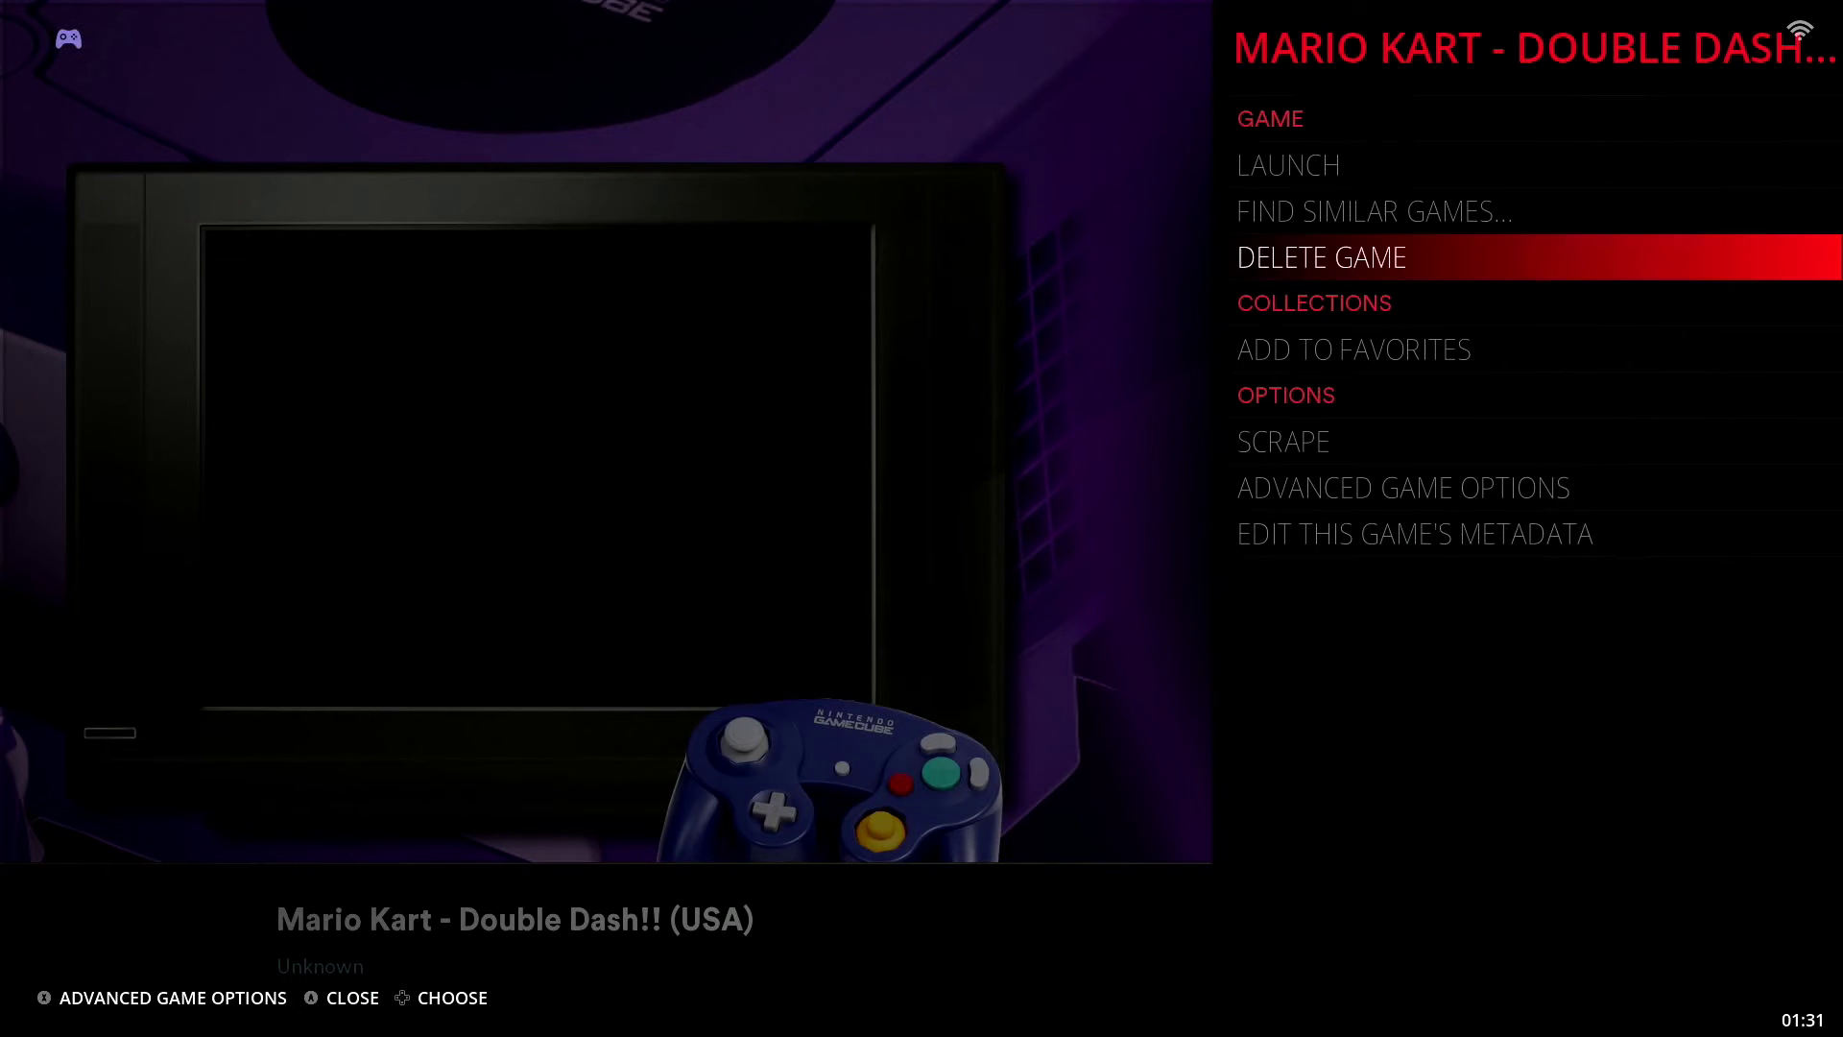
key("Up")
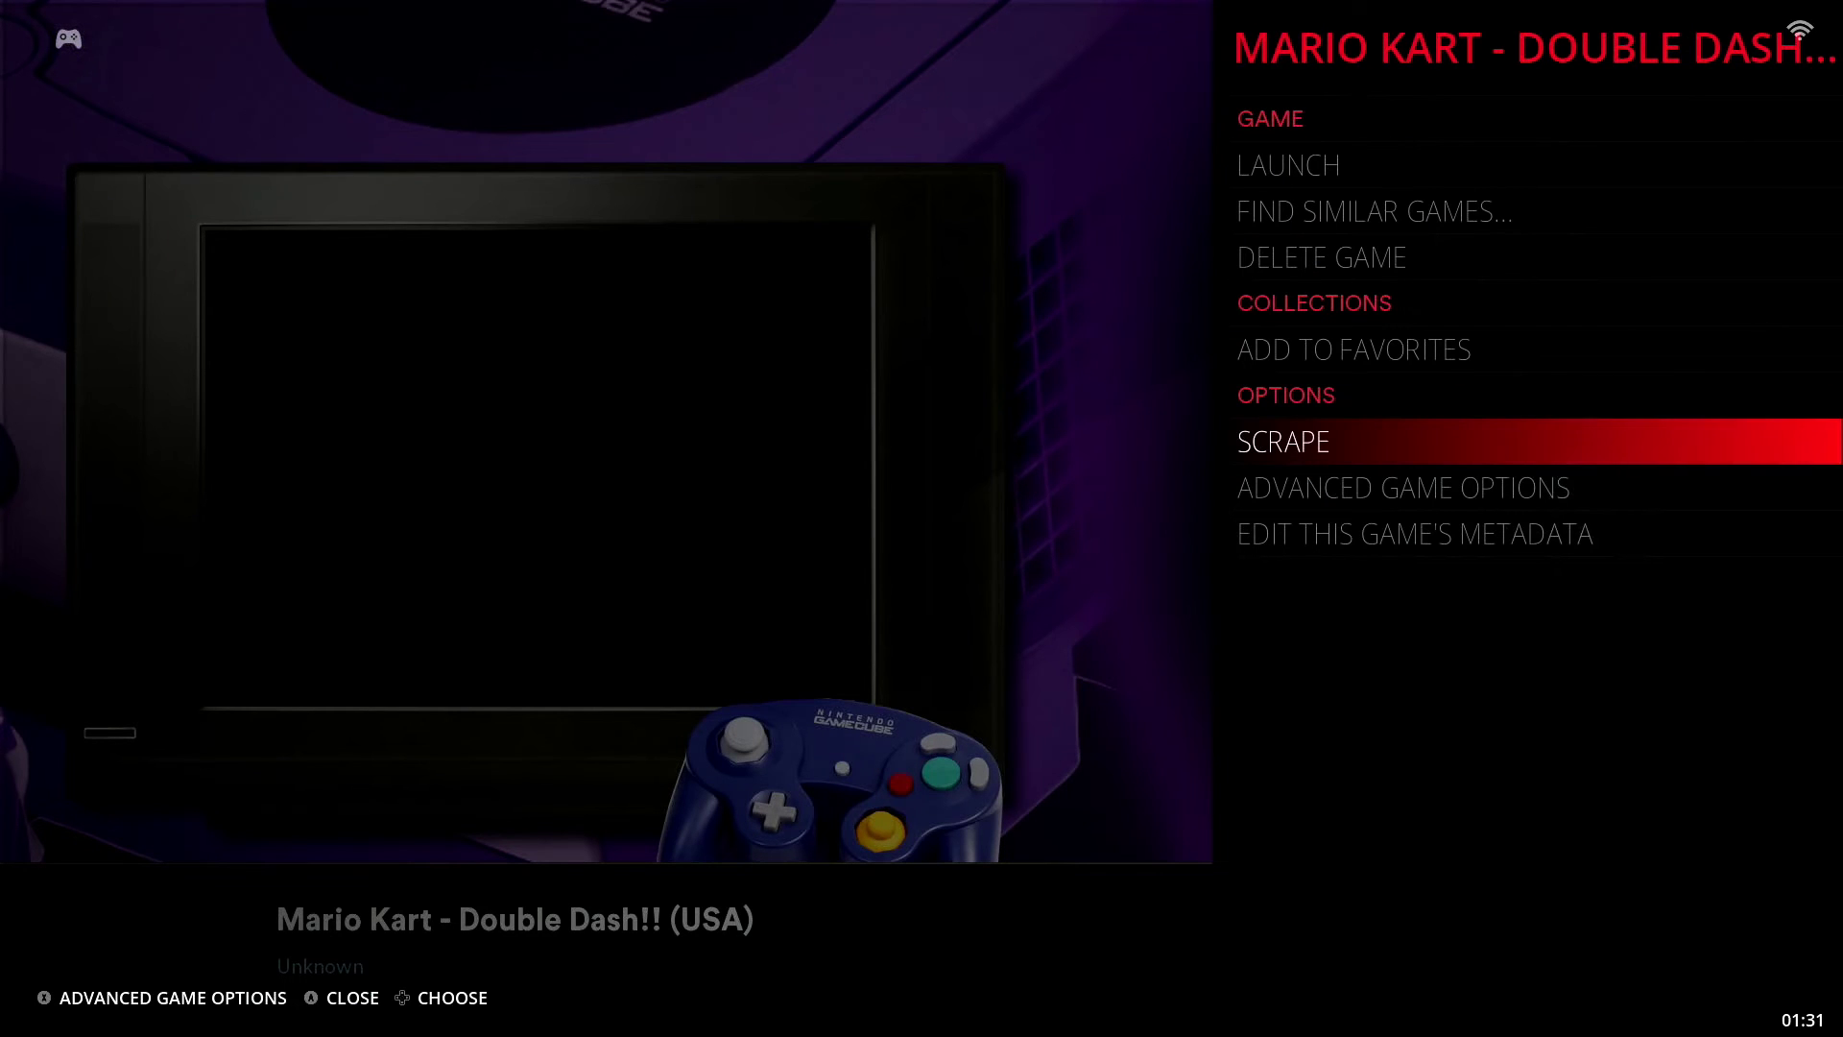
key("Return")
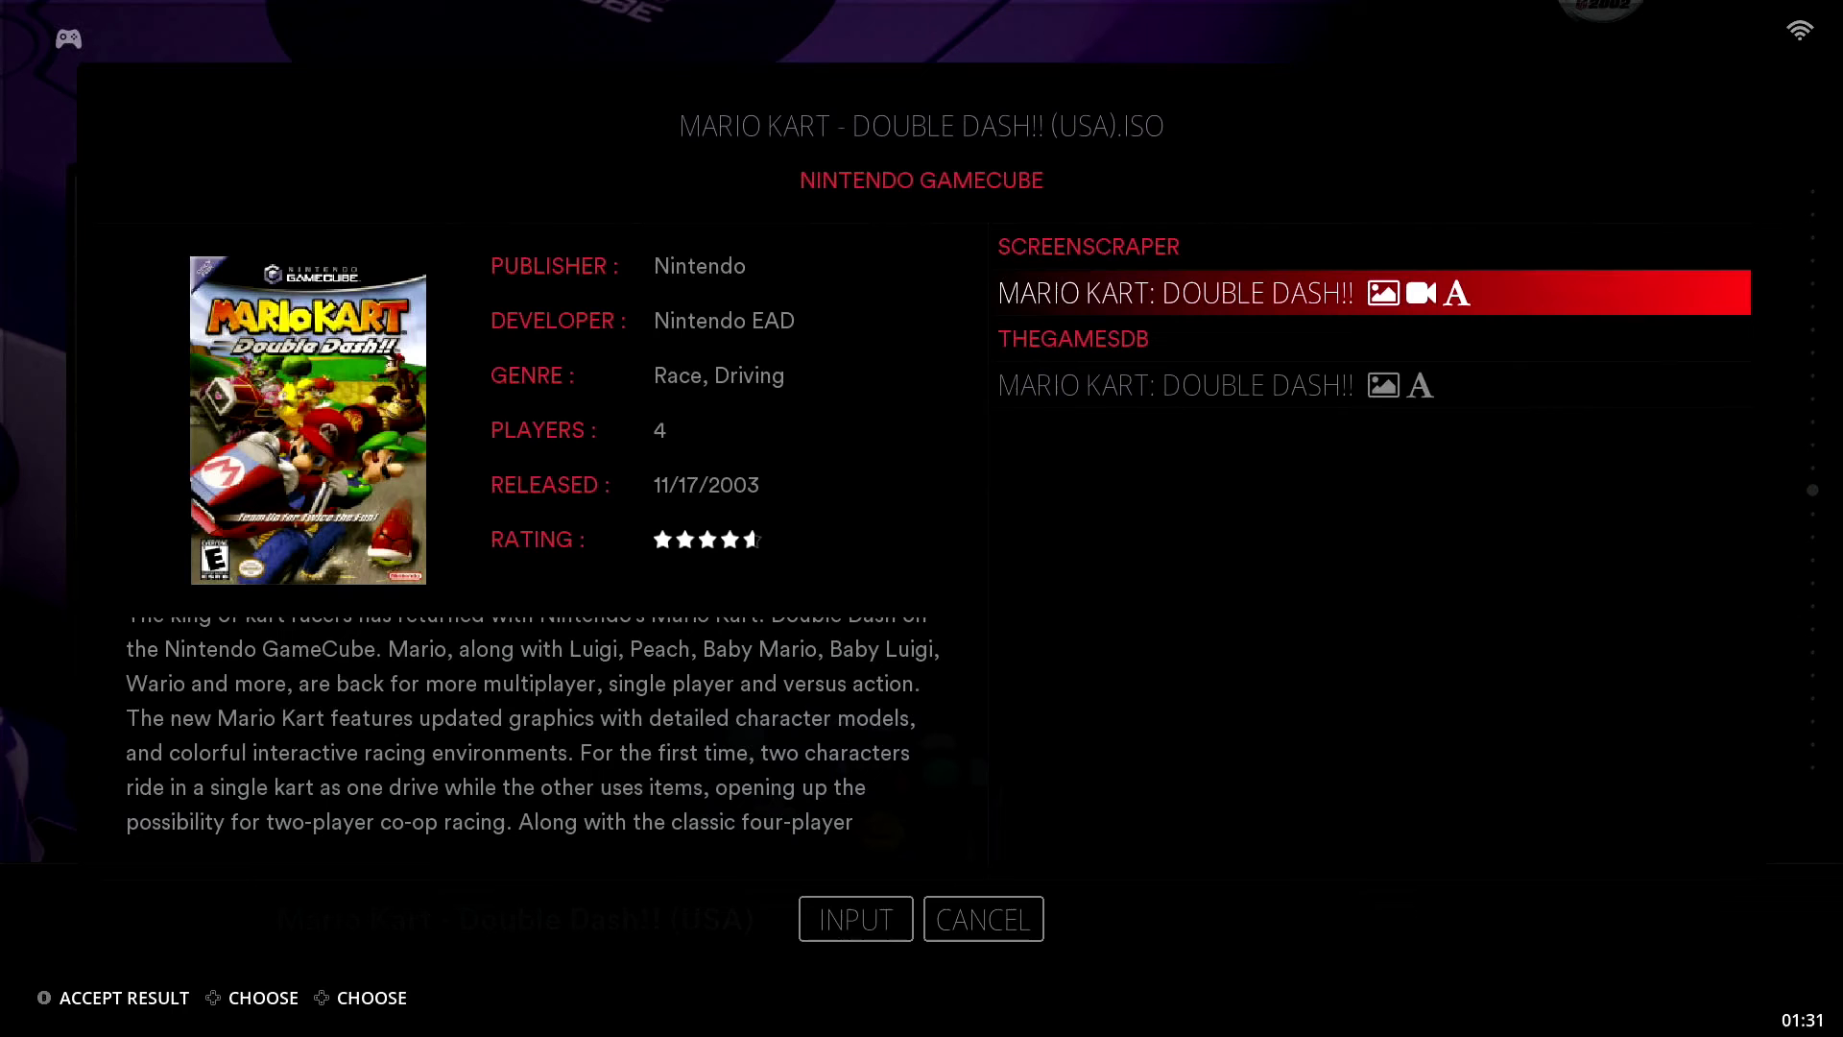
key("Return")
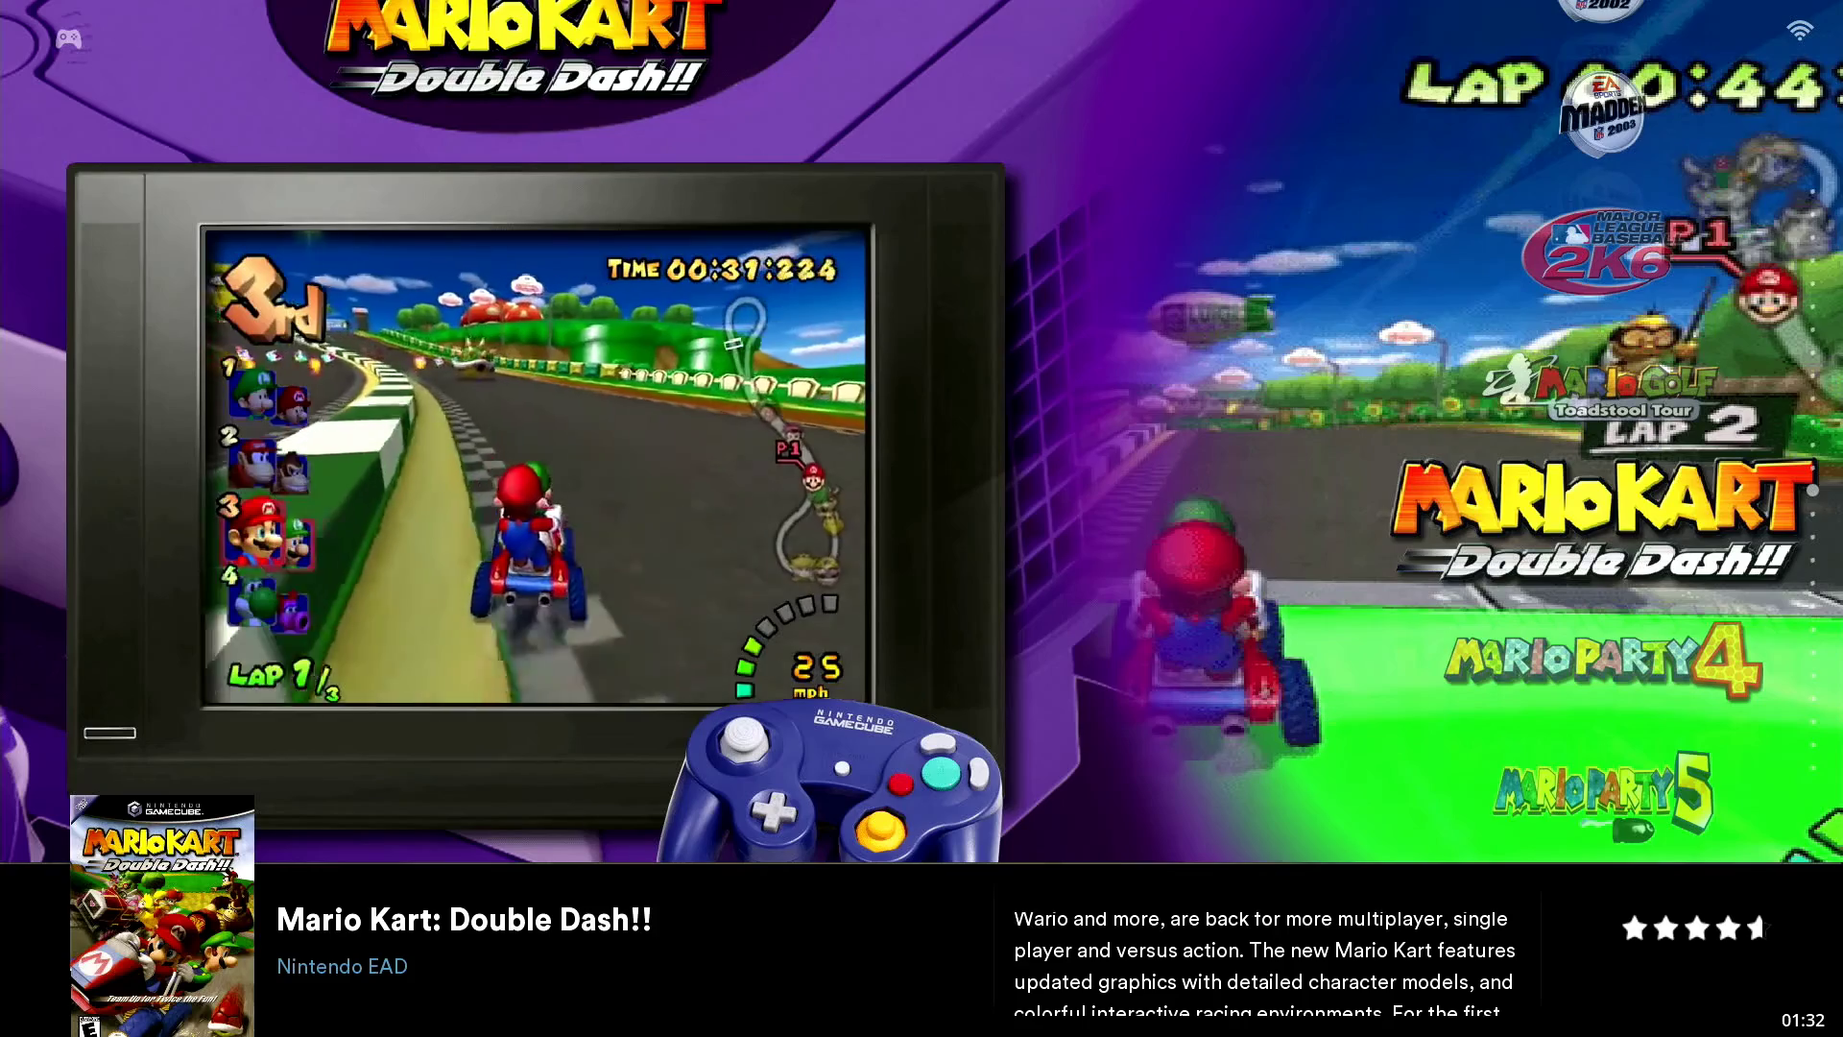
key("Down")
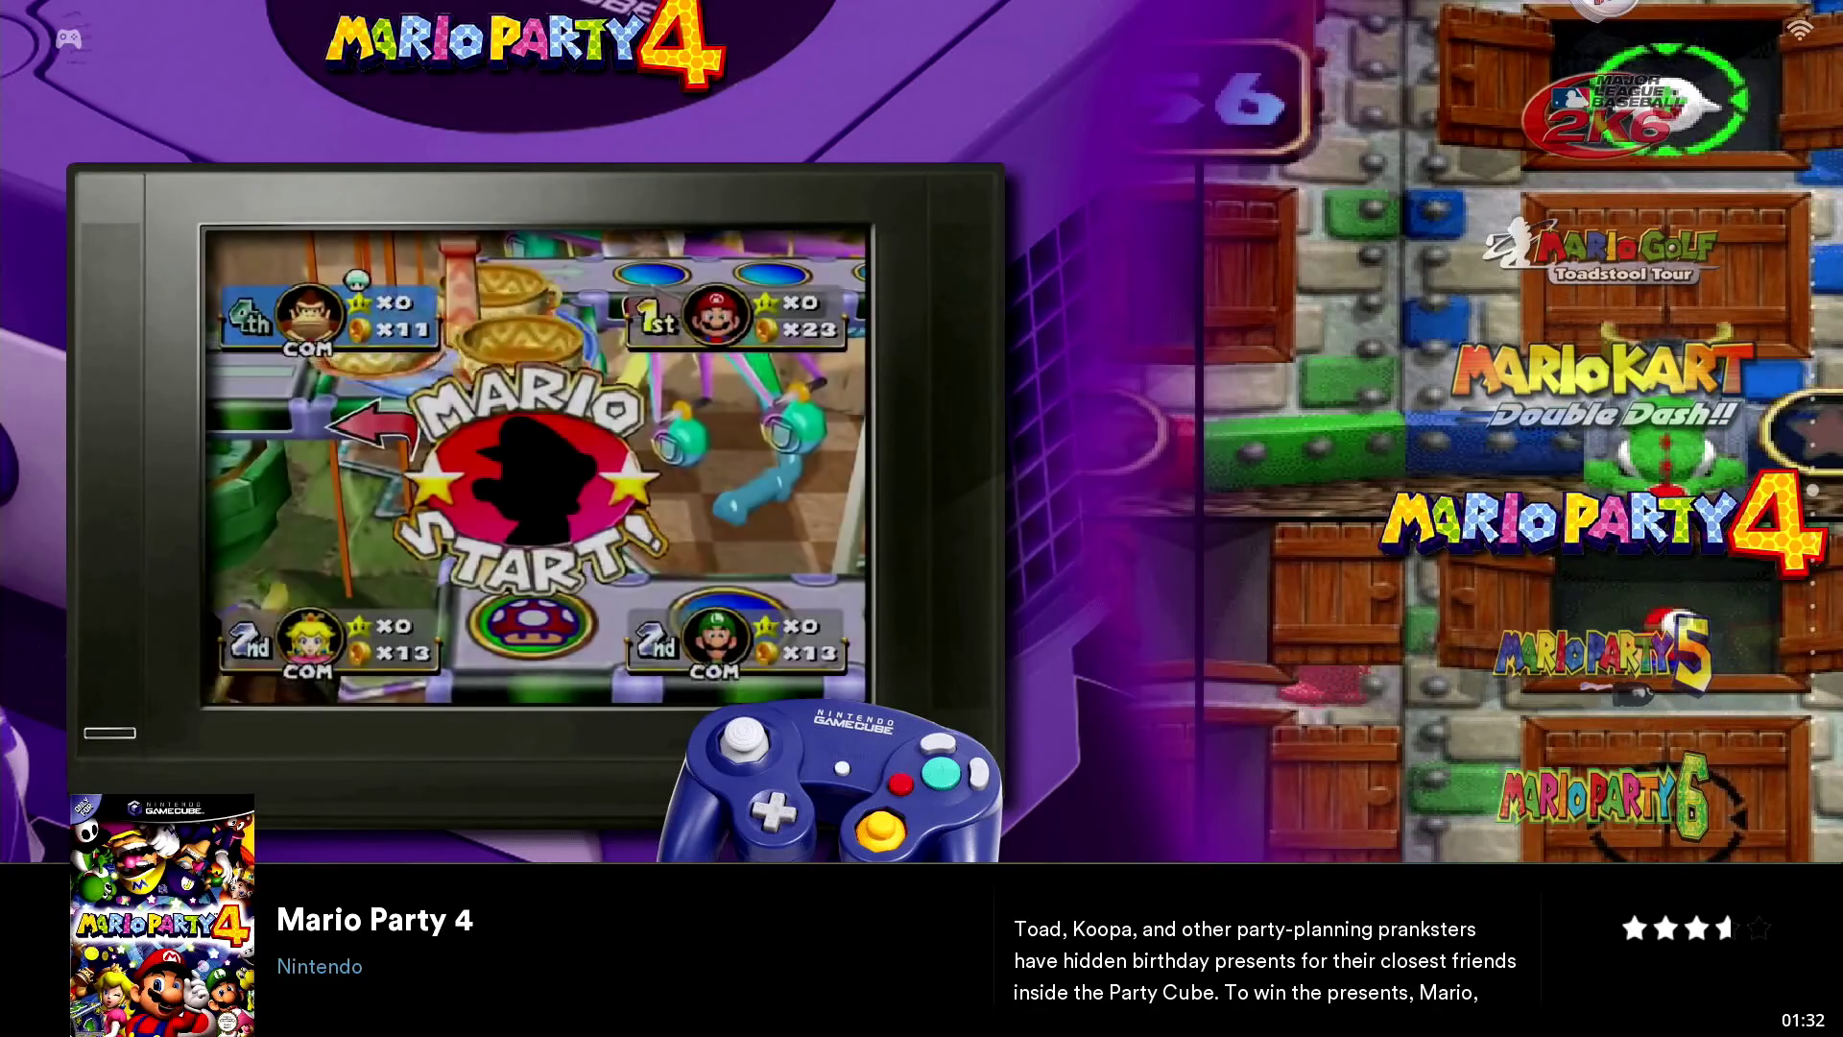
key("Up")
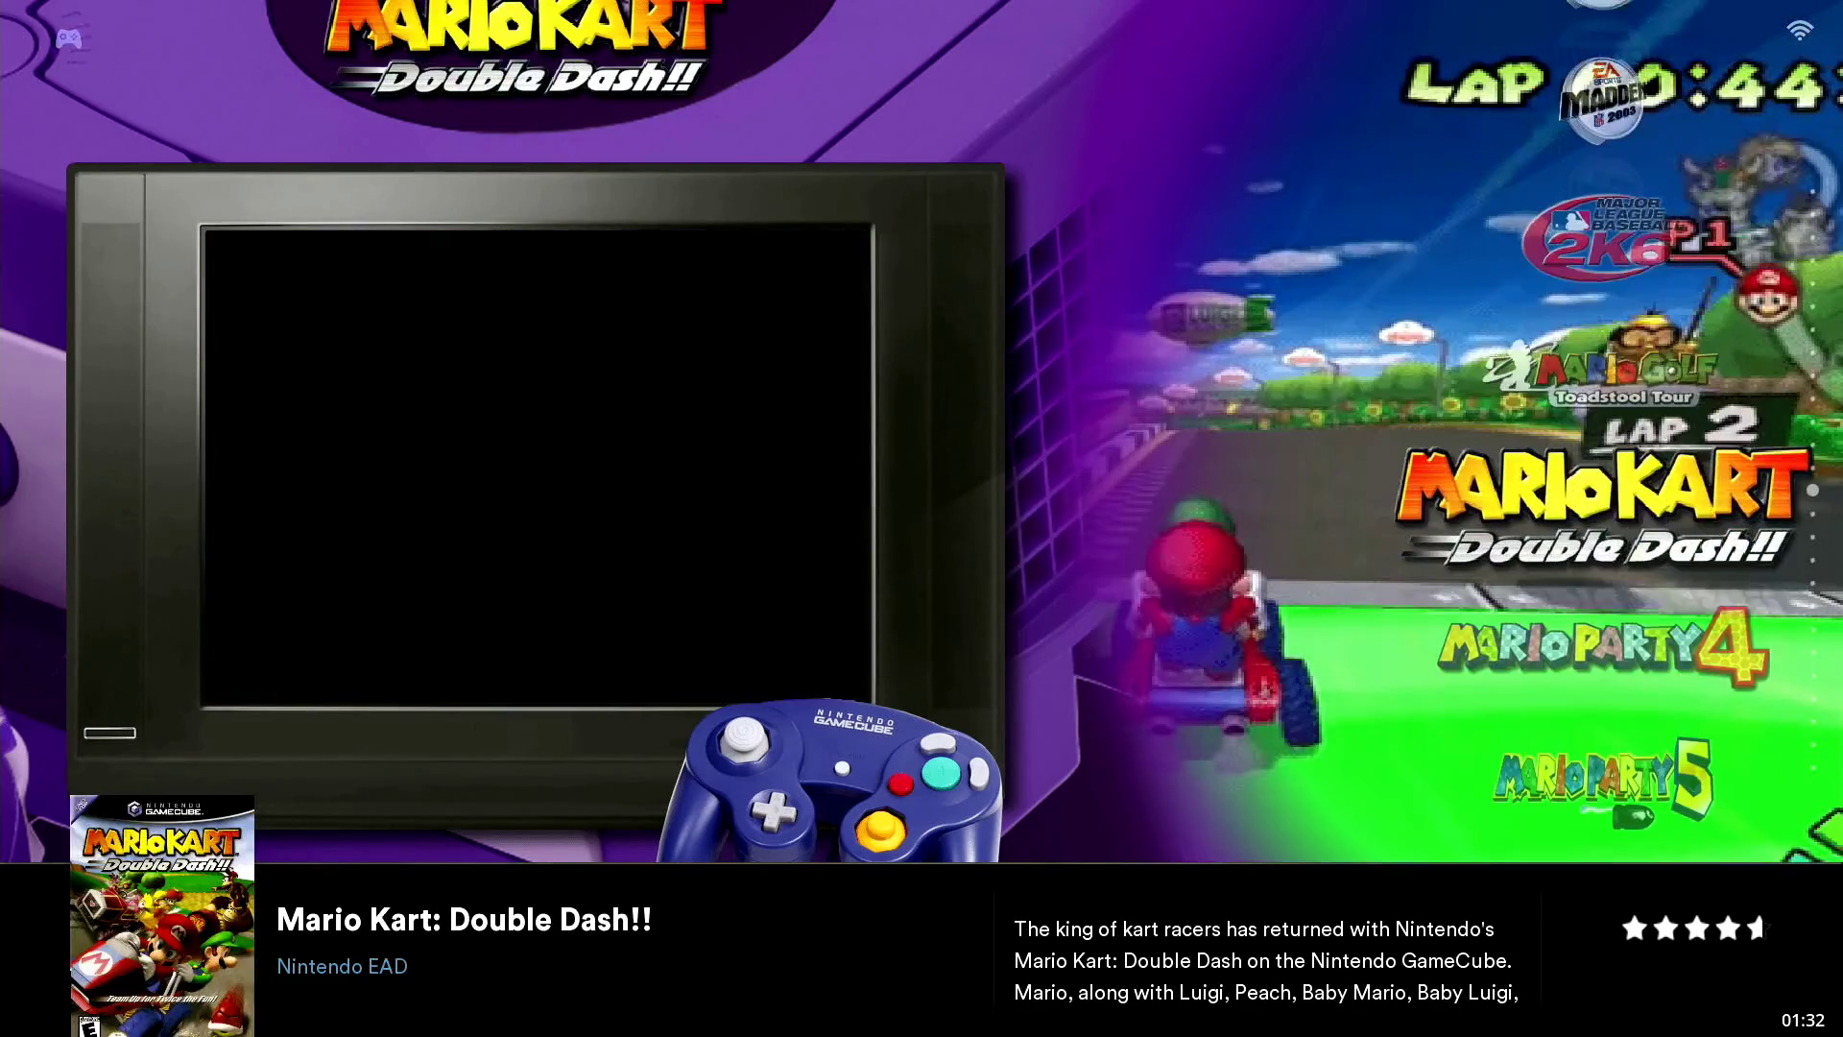